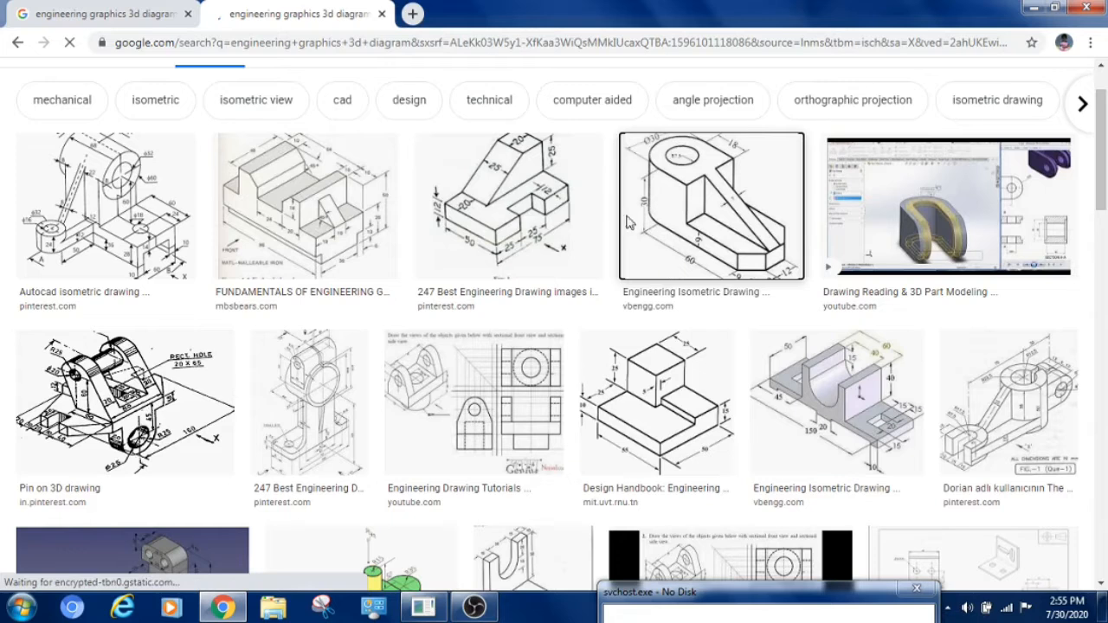
Step: Open the VB Engineering isometric drawing from the image results as the reference and launch Creo Parametric 5.0
click(673, 167)
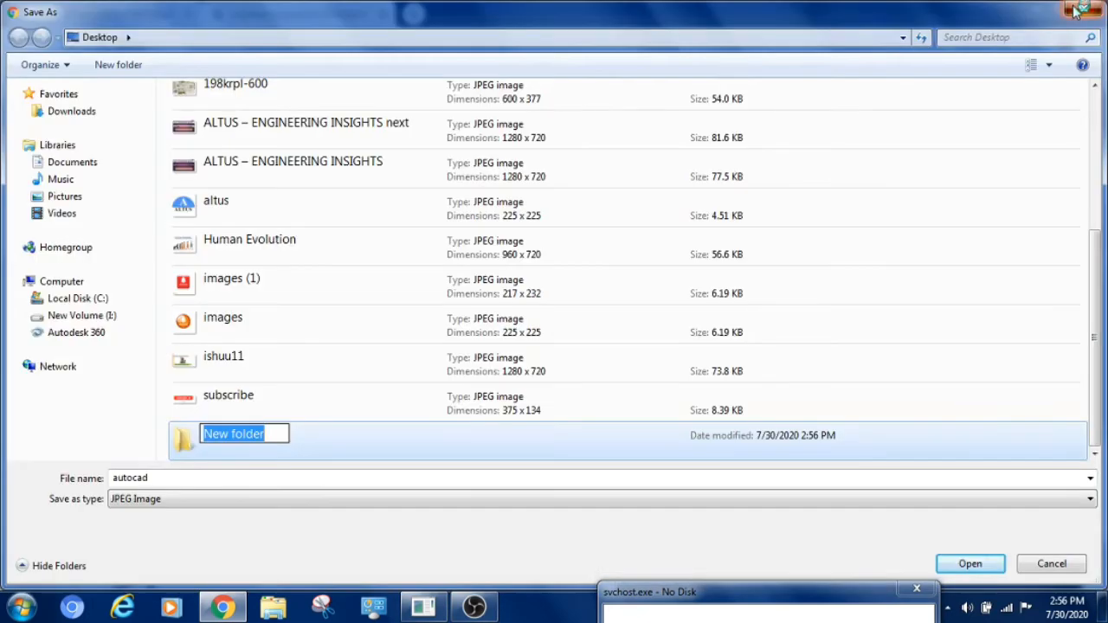
click(1076, 9)
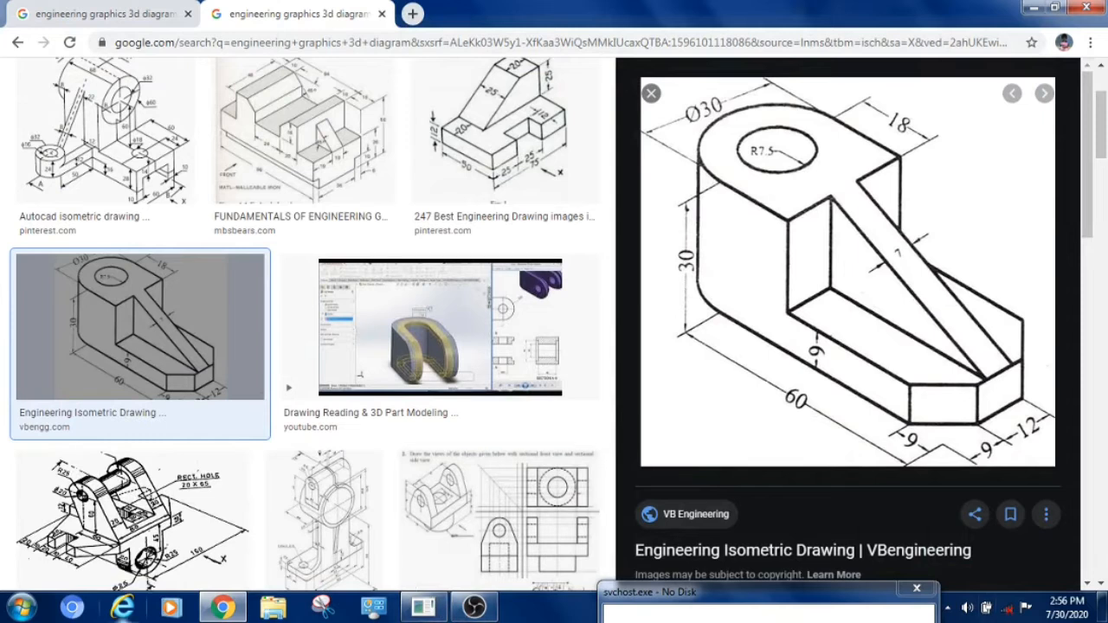
click(6, 612)
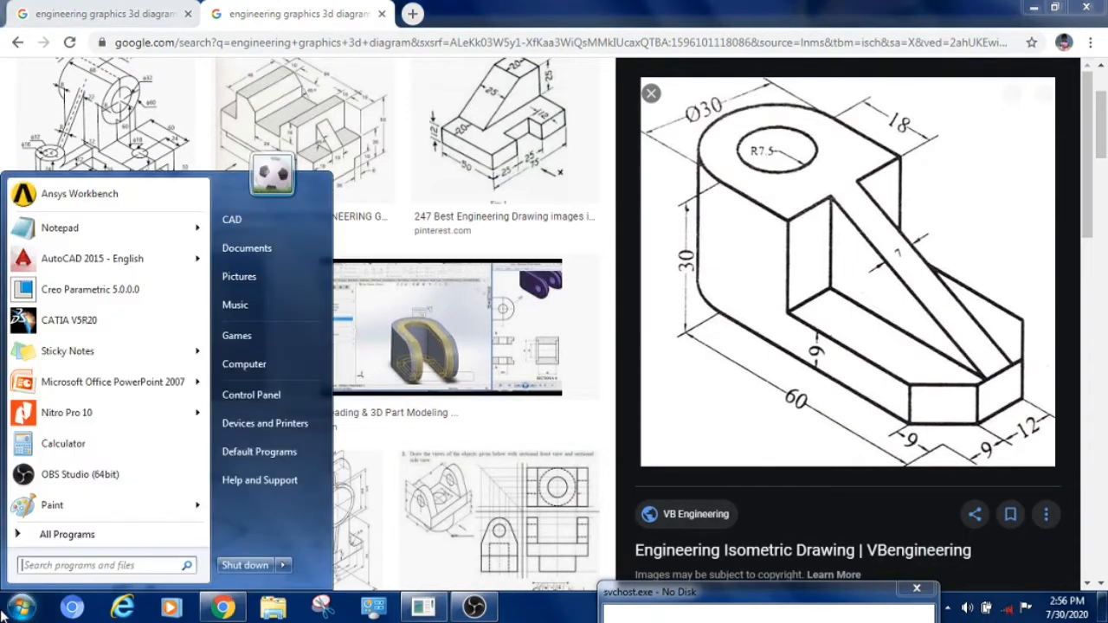
click(74, 289)
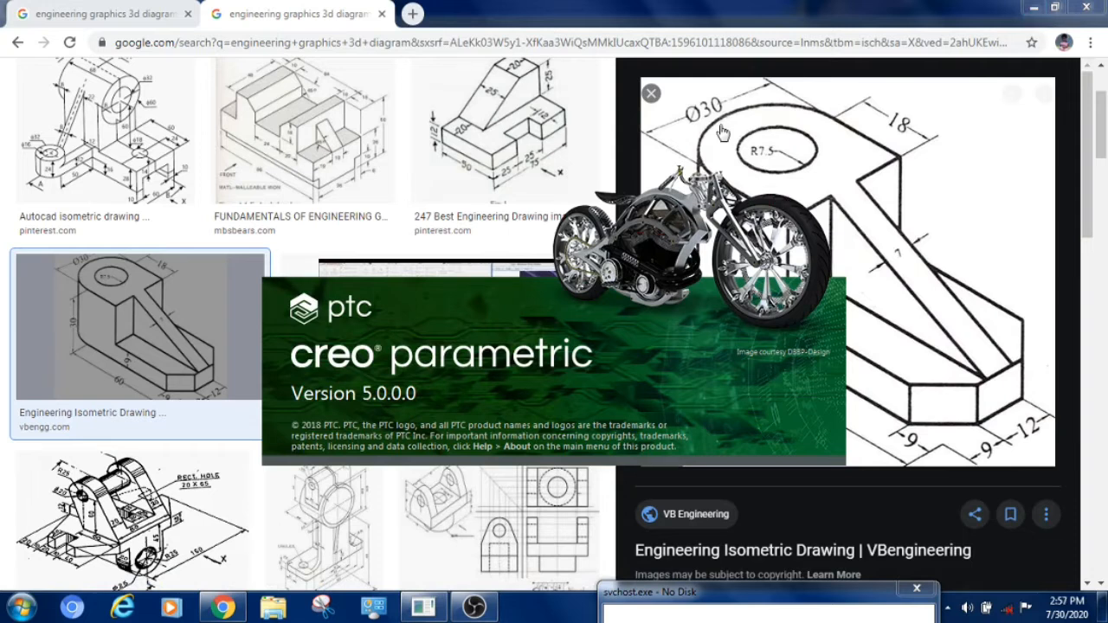
Step: Move the svchost.exe error dialog out of the way and minimize the browser while Creo Parametric loads
mouse_move(474, 606)
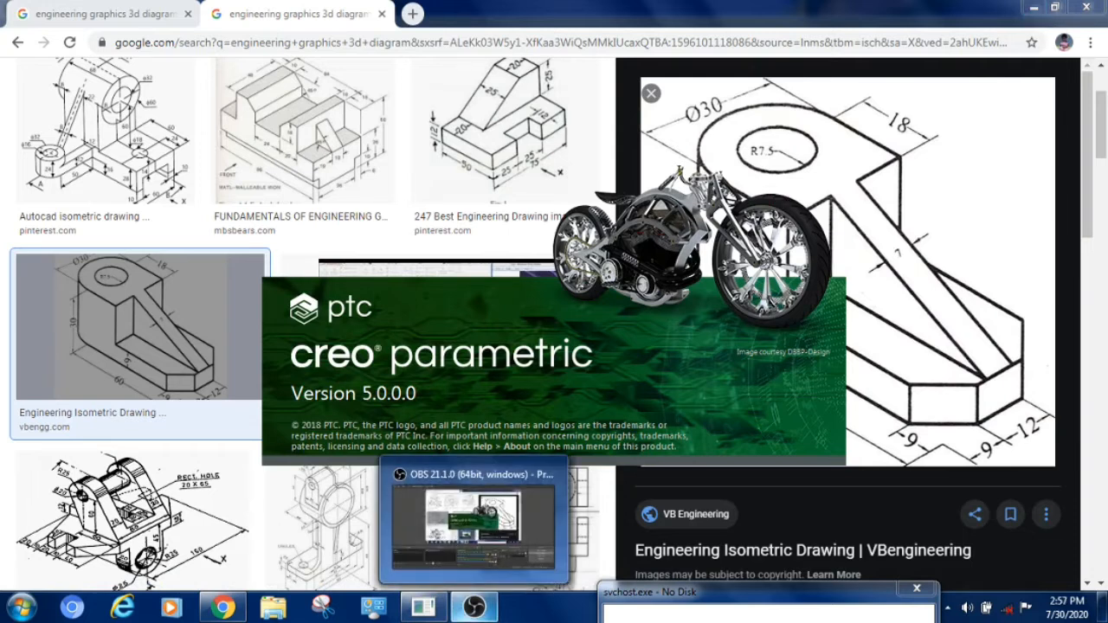
right_click(474, 606)
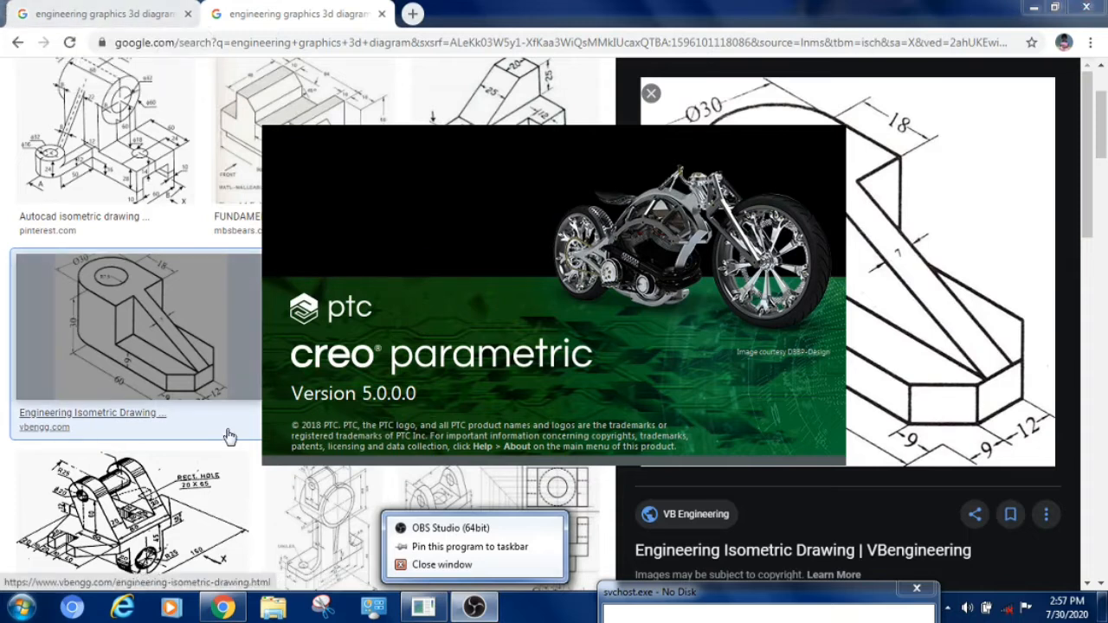
click(481, 613)
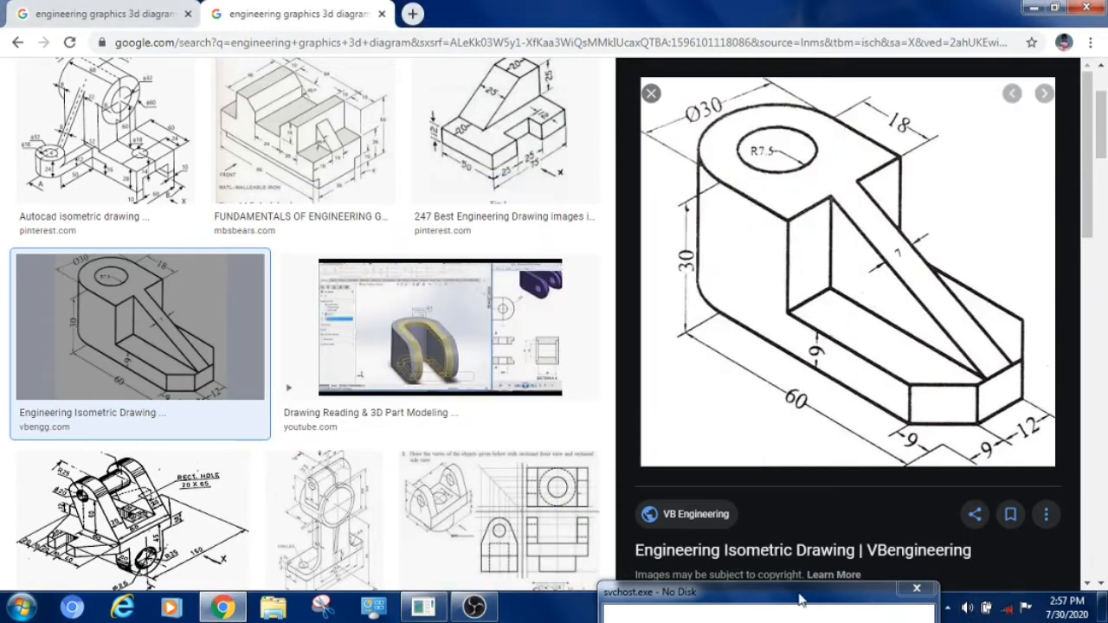
drag(800, 594, 784, 622)
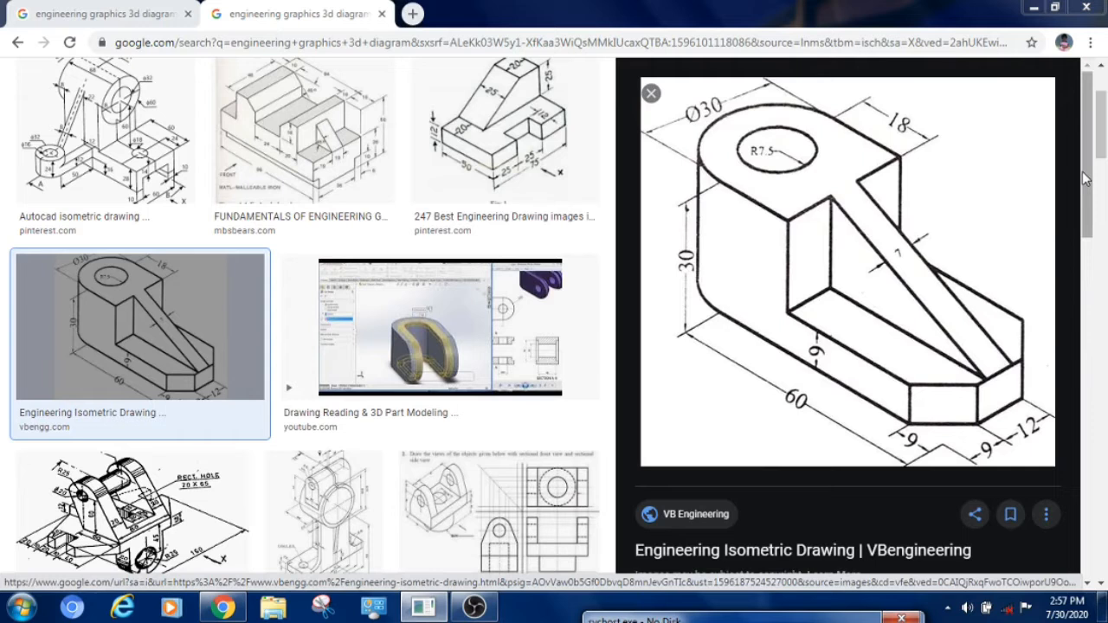
click(1035, 7)
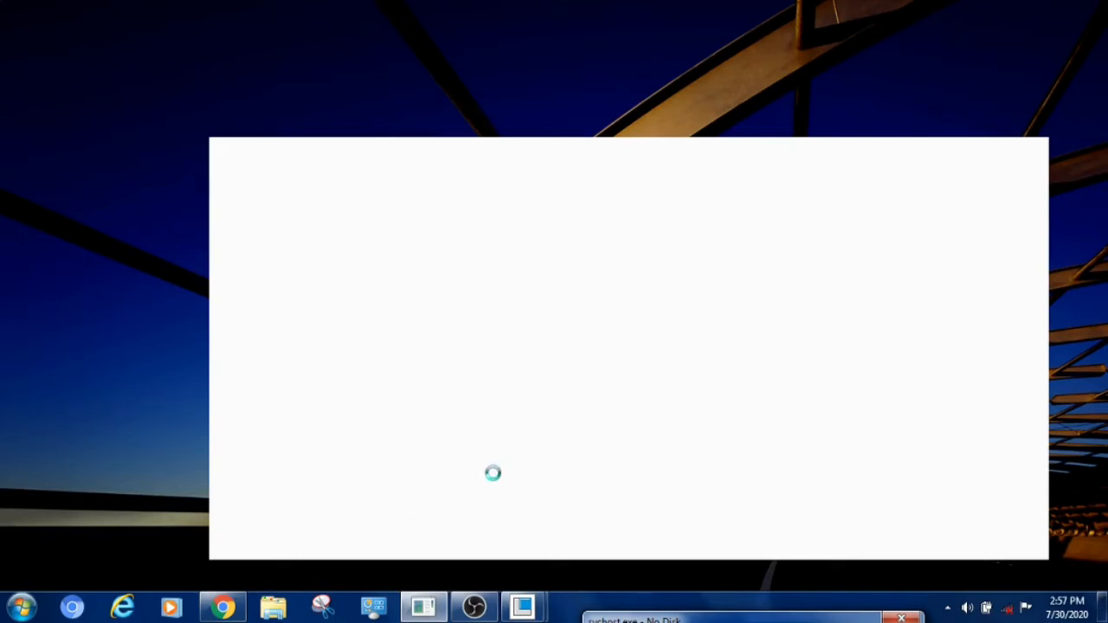
Step: Close the Resource Center window and decline the introductory content to start working in Creo Parametric
mouse_move(525, 608)
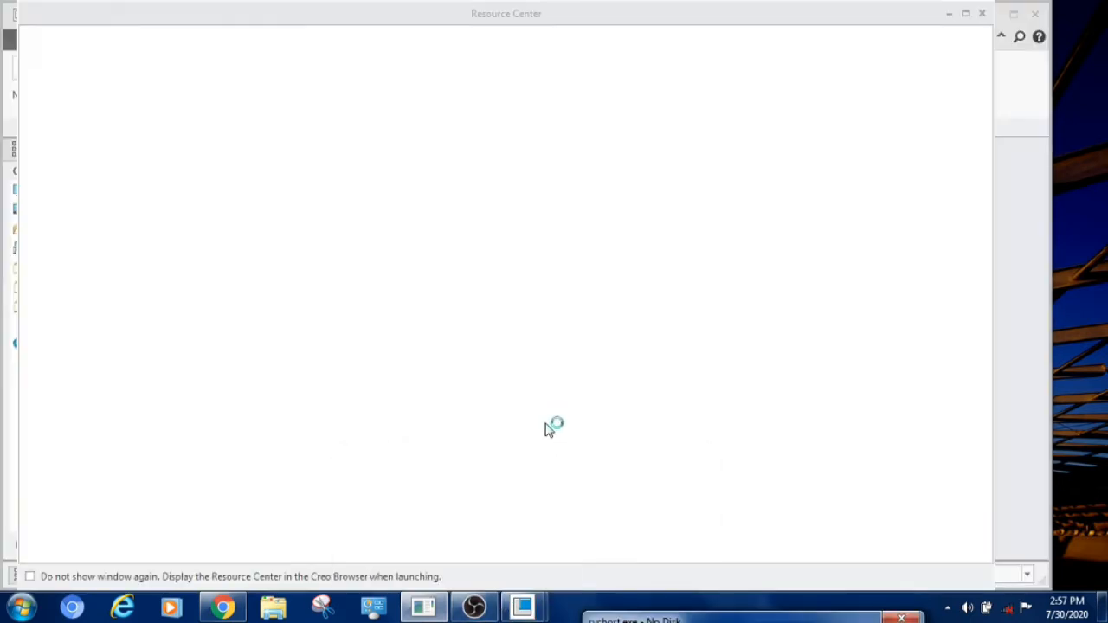
click(982, 15)
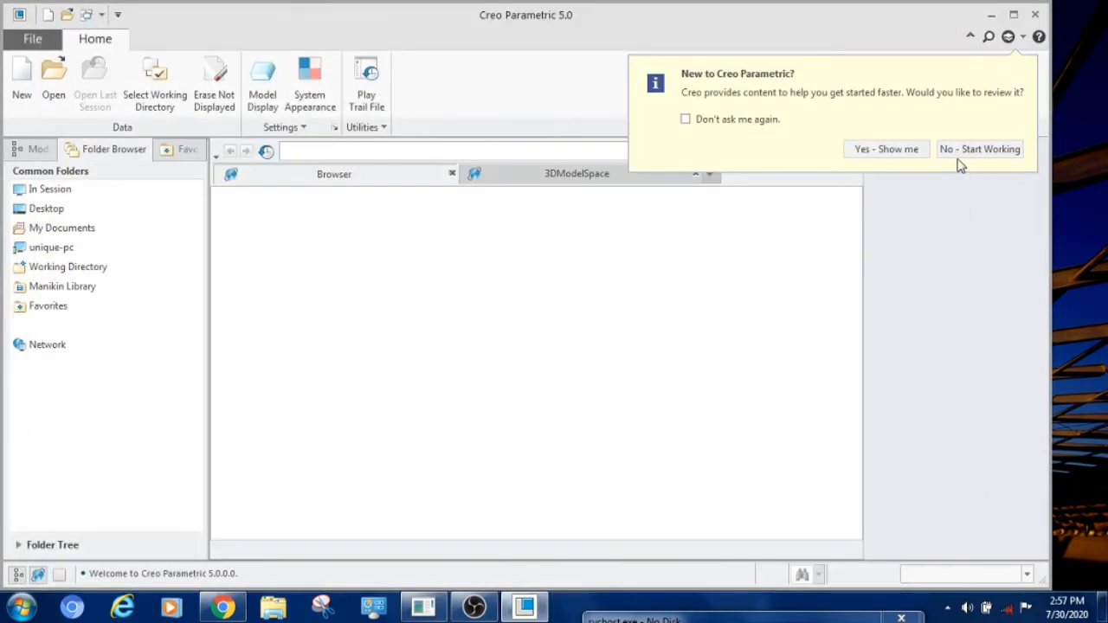
click(959, 154)
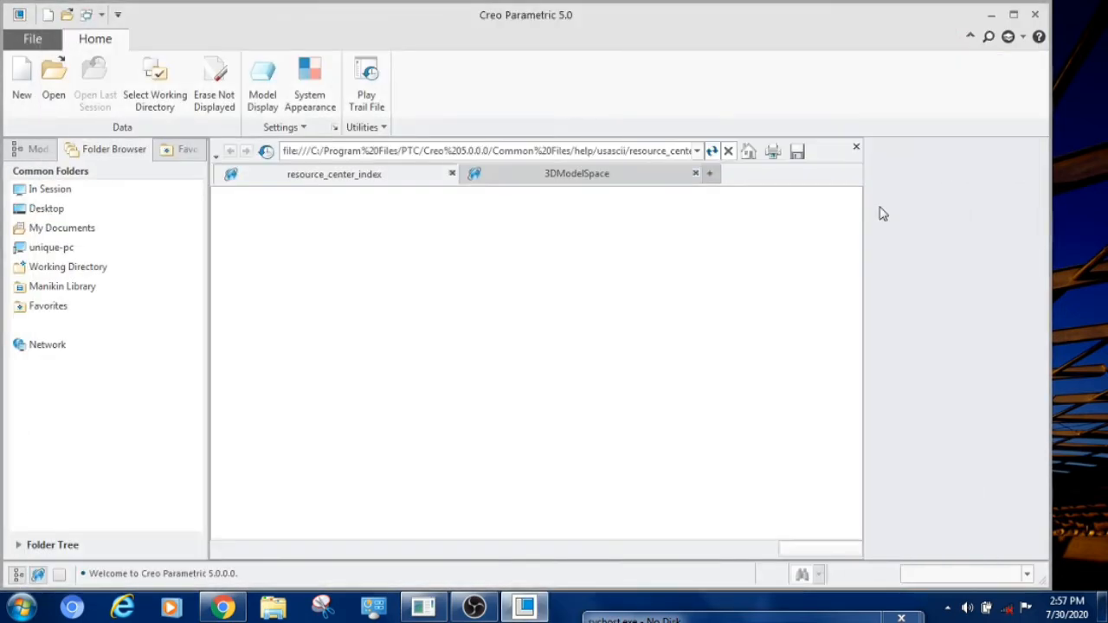
Step: Create a new solid part named prt0002 with the default template and maximize the Creo window
click(21, 98)
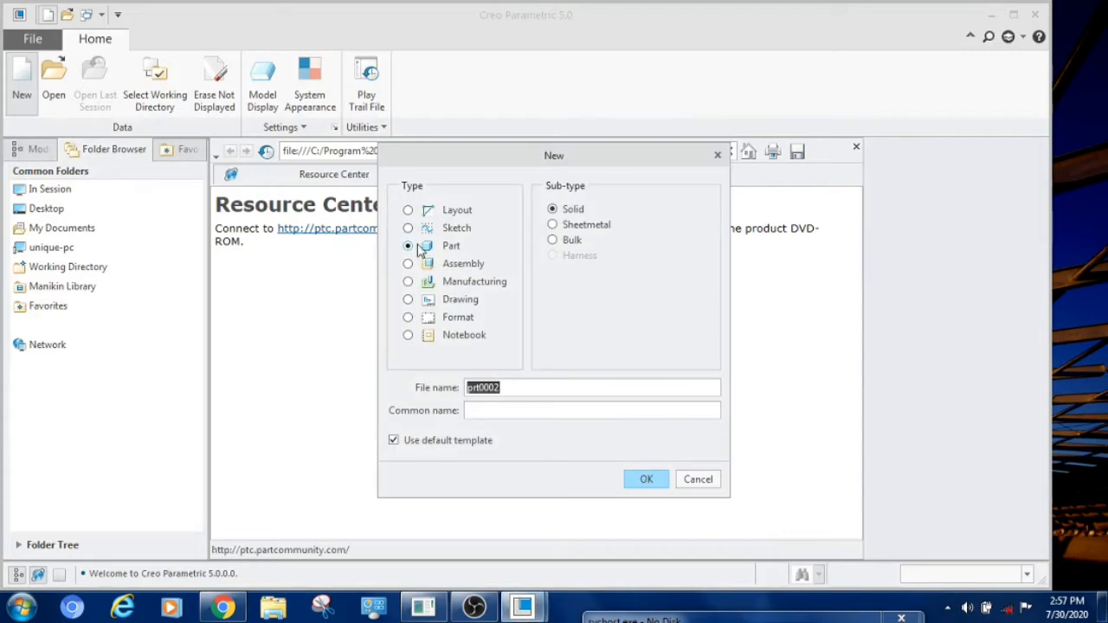
click(649, 481)
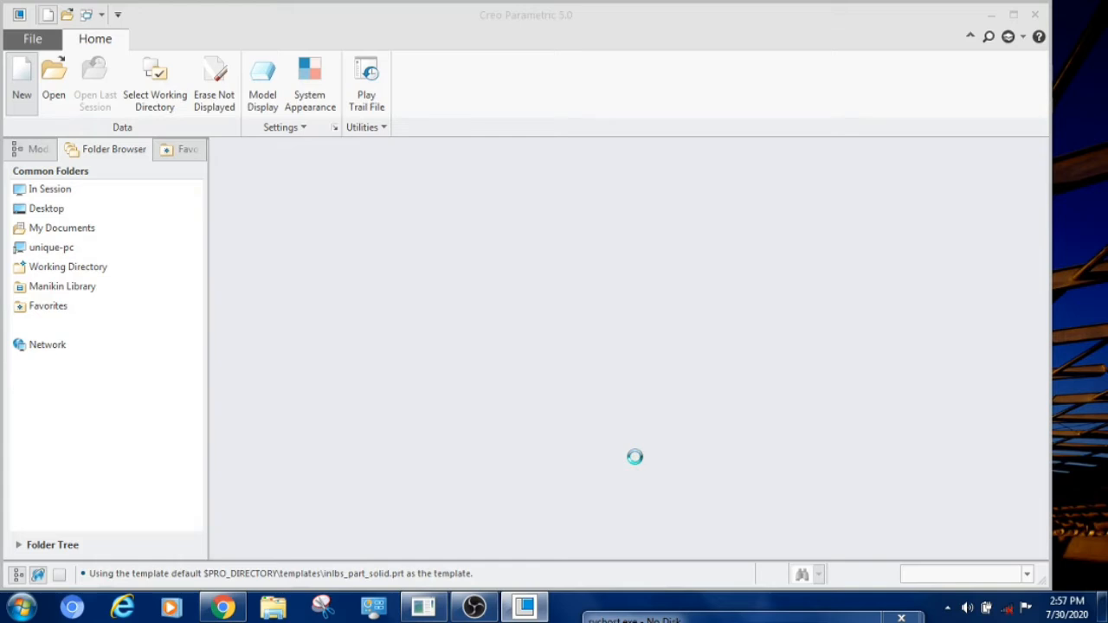
click(1012, 16)
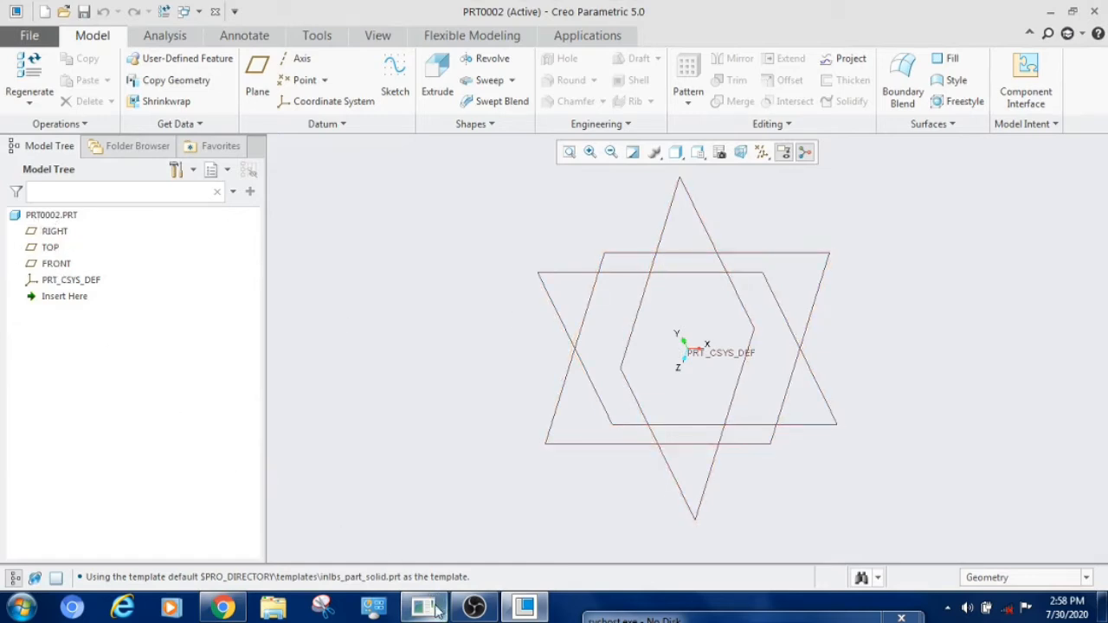
Step: Check the reference drawing, then start a sketch on the RIGHT datum plane and orient it to the 2D sketch view
click(225, 608)
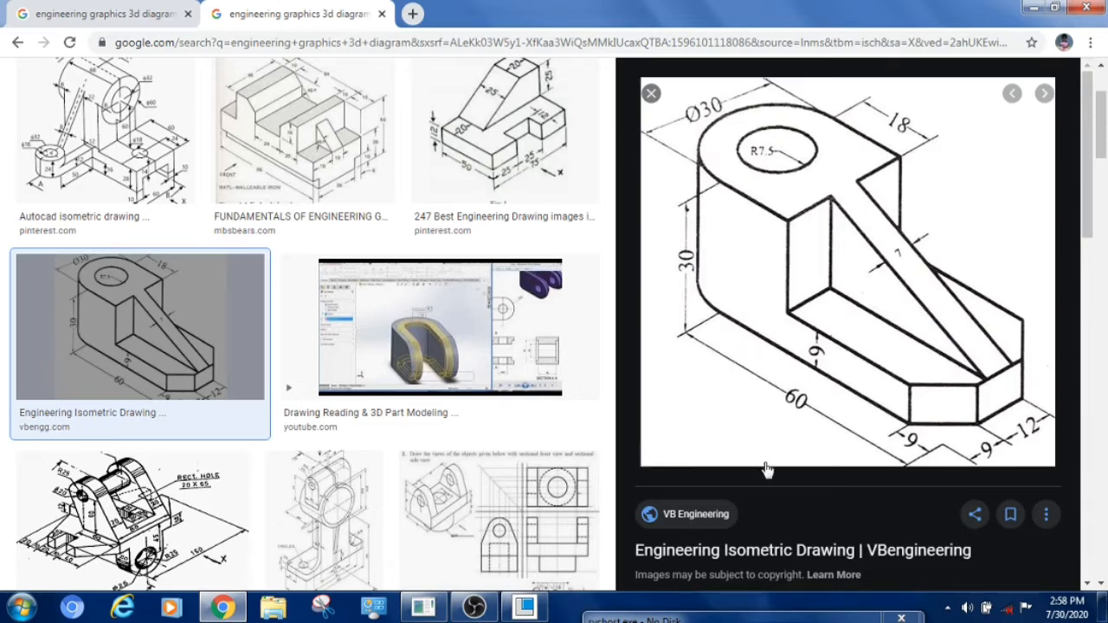
click(530, 612)
click(51, 233)
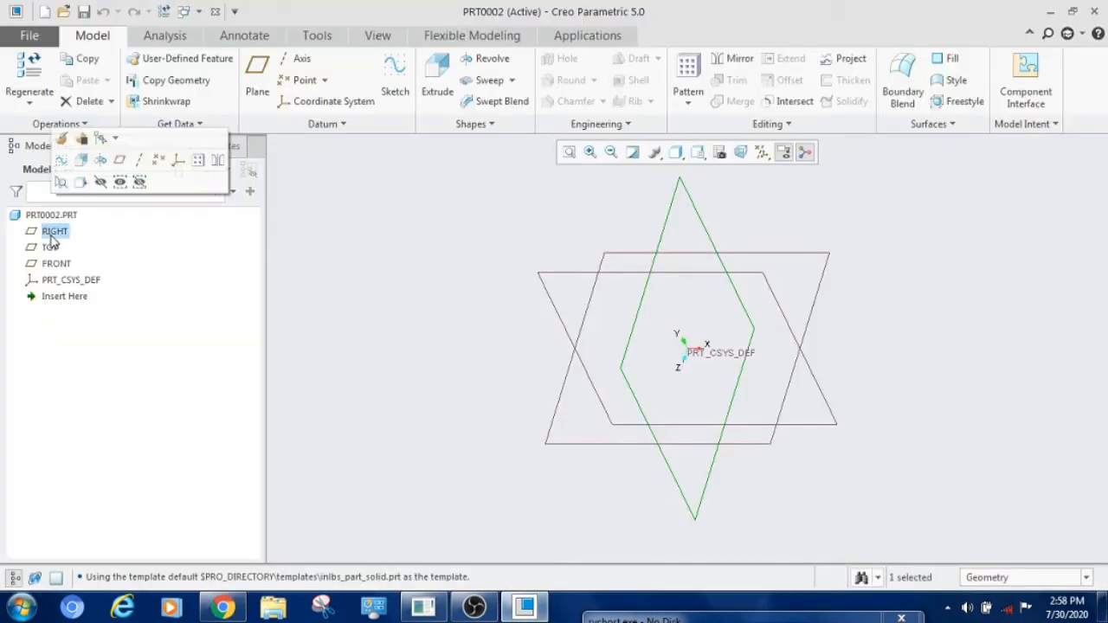
click(394, 73)
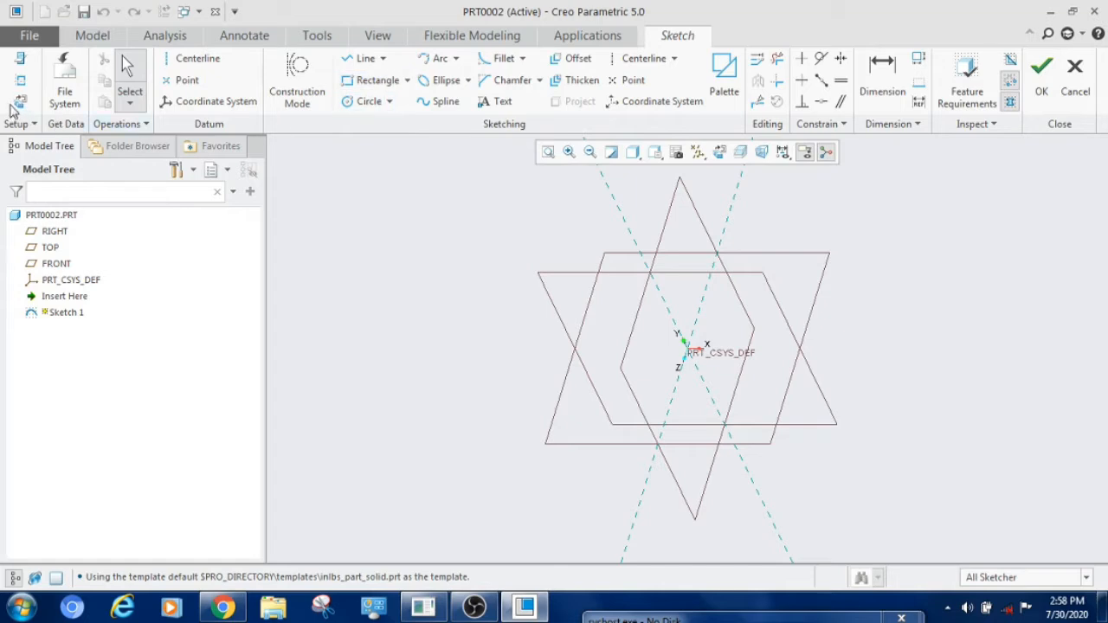
click(20, 102)
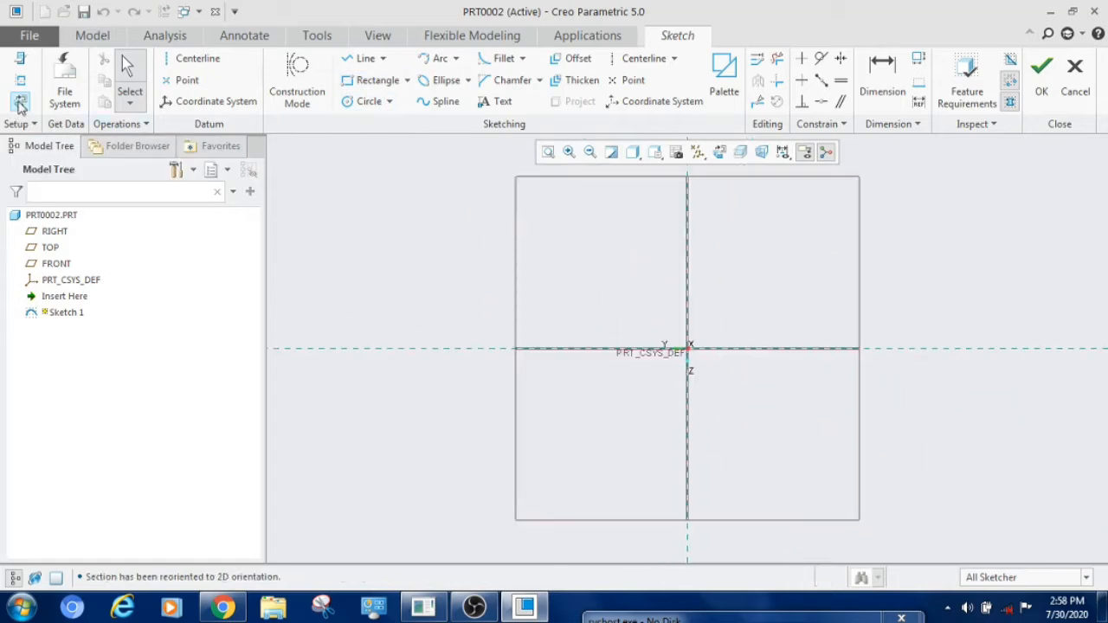
Step: Sketch a closed L-shaped profile around the origin with straight lines, its base about 159 long and its upright about 219 high
click(364, 59)
click(636, 252)
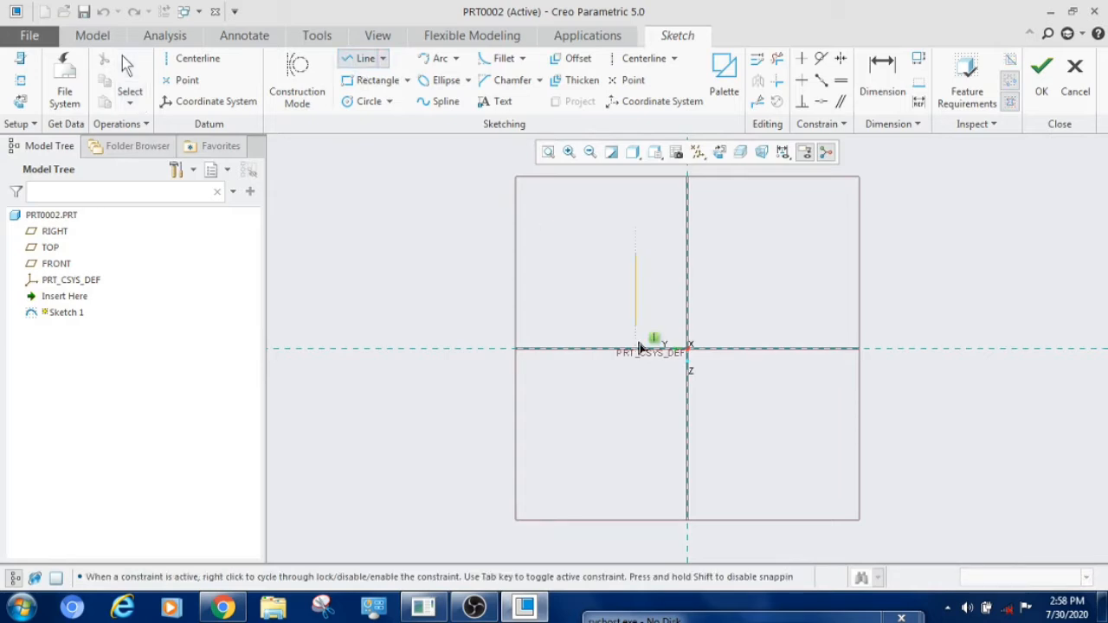
click(637, 408)
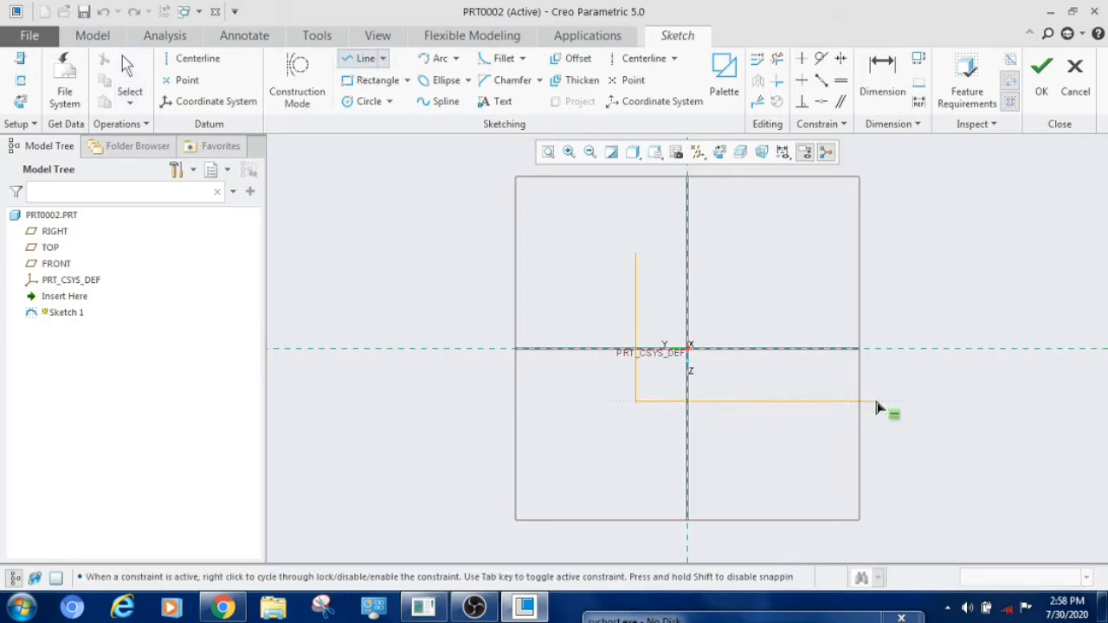
click(742, 401)
click(742, 379)
click(657, 379)
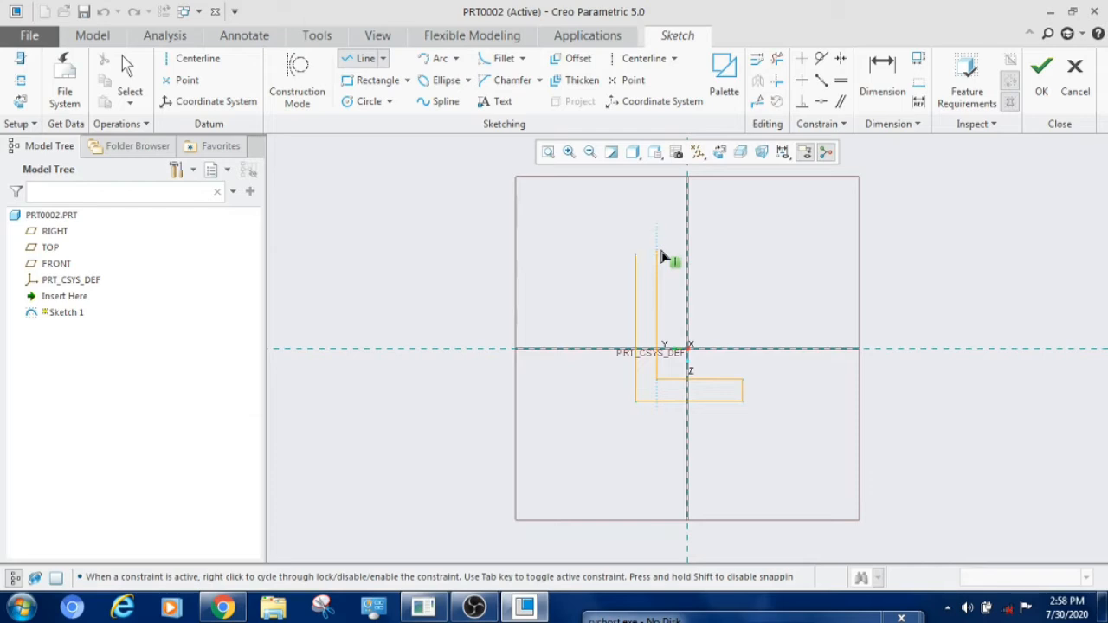
click(658, 254)
click(637, 254)
click(128, 77)
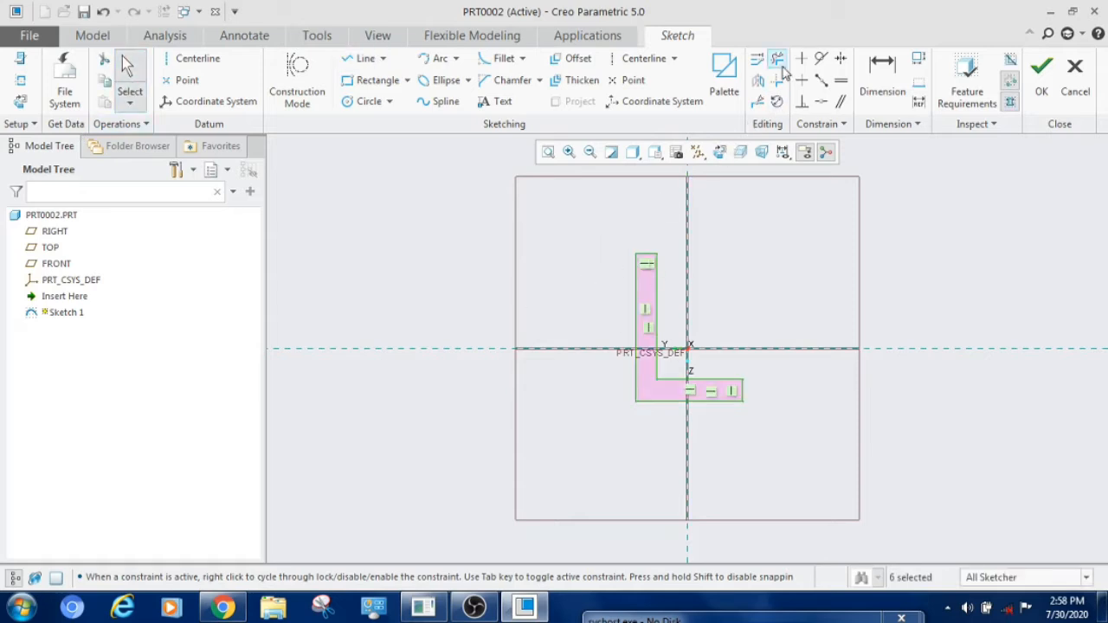
Step: Dimension the bottom edge of the L-profile and set its length to 60, as given in the reference drawing
click(730, 351)
scroll(722, 343, down, 3)
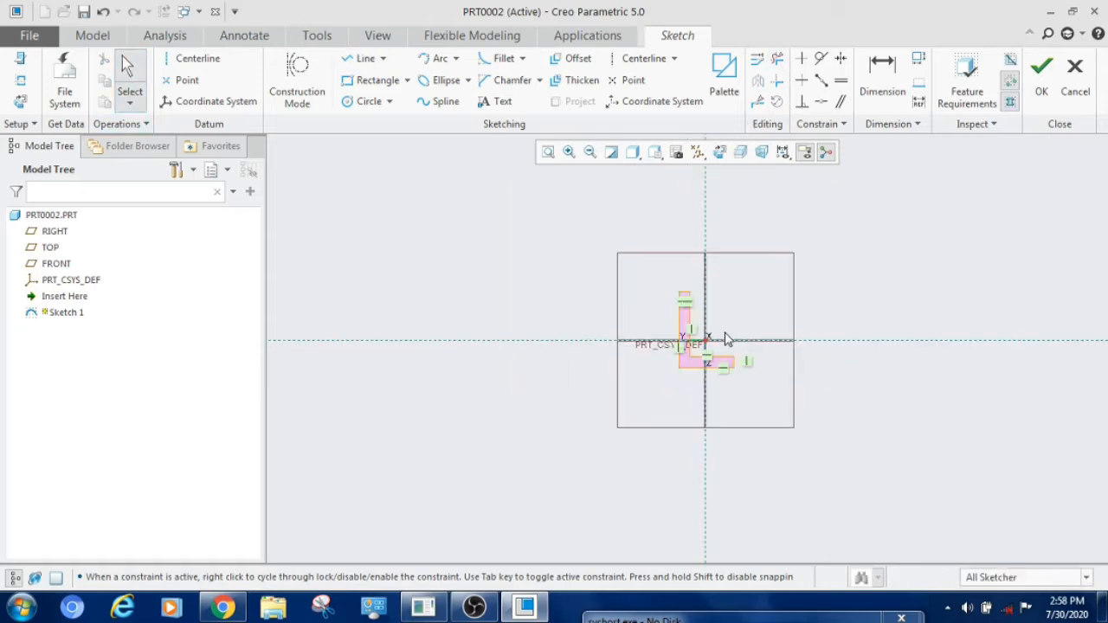
scroll(724, 335, up, 2)
scroll(703, 389, up, 1)
click(880, 80)
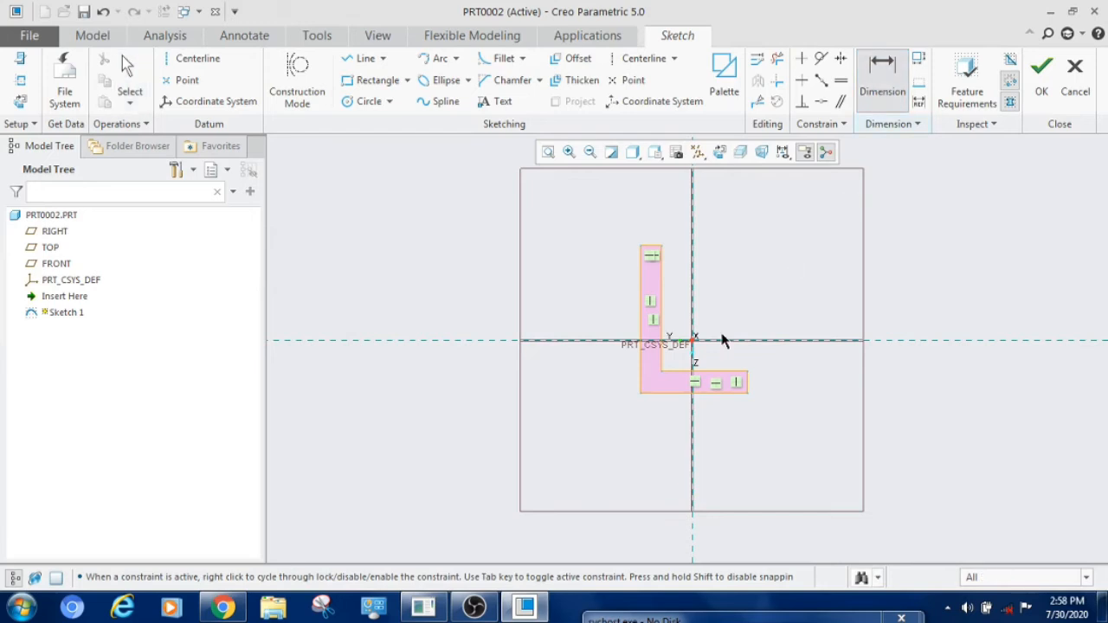
click(222, 608)
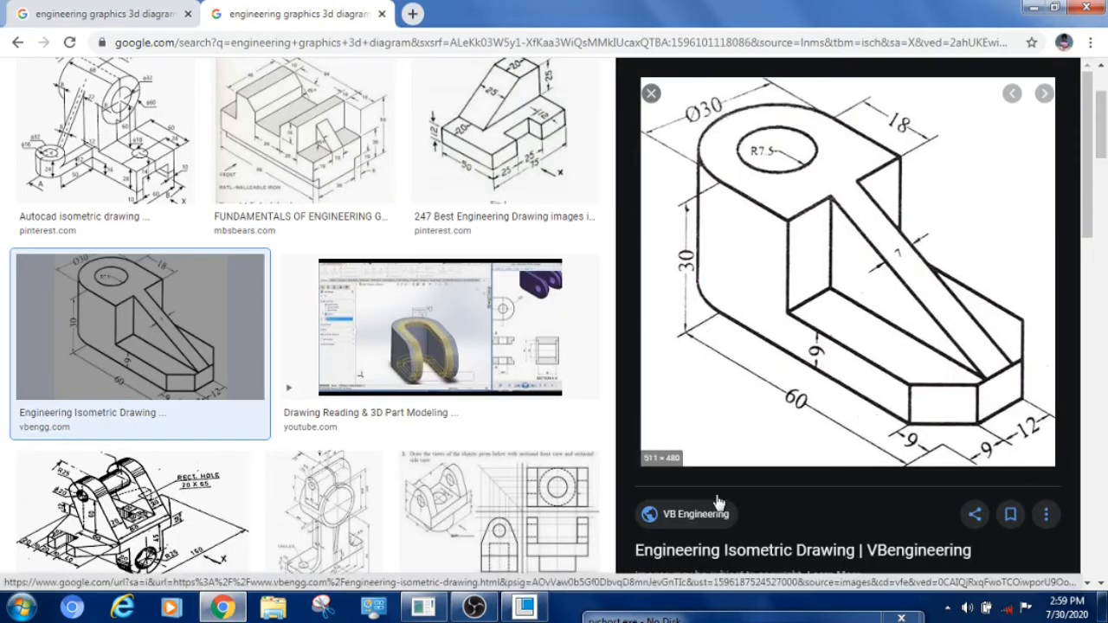
key(alt+Tab)
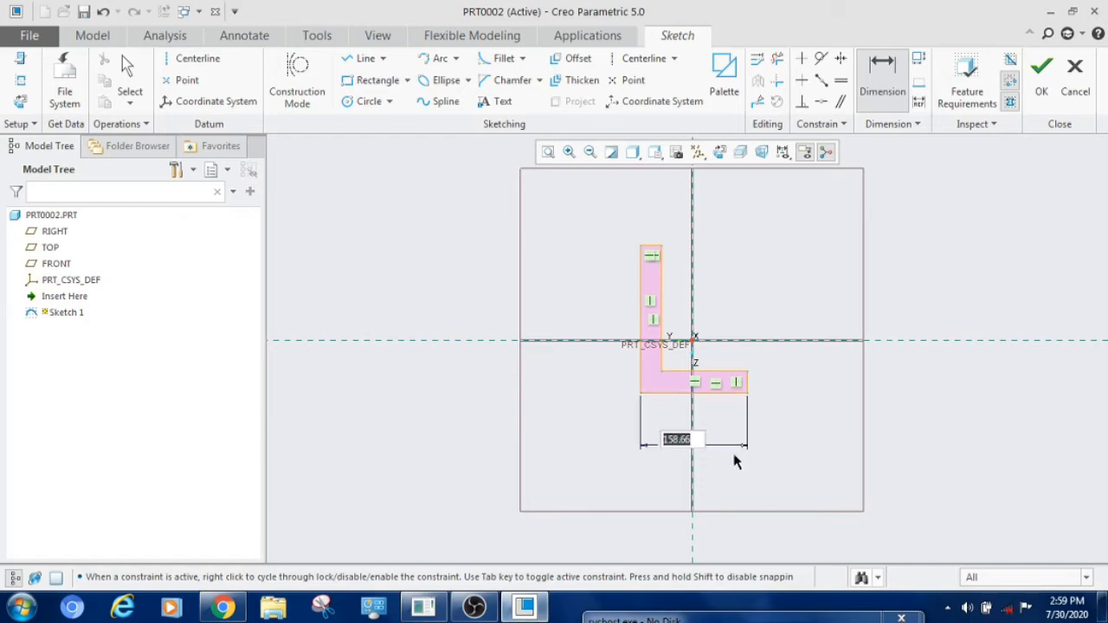
text(80)
key(Return)
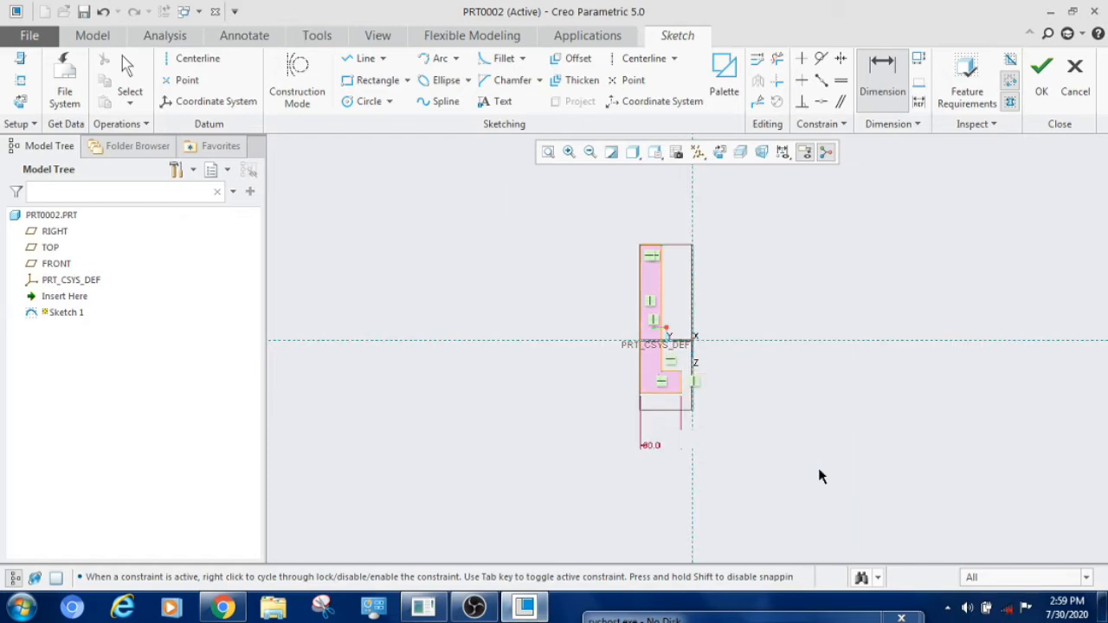
Step: Dimension the short end edge of the profile's base and set the base thickness to 9, following the reference drawing
click(894, 98)
click(224, 608)
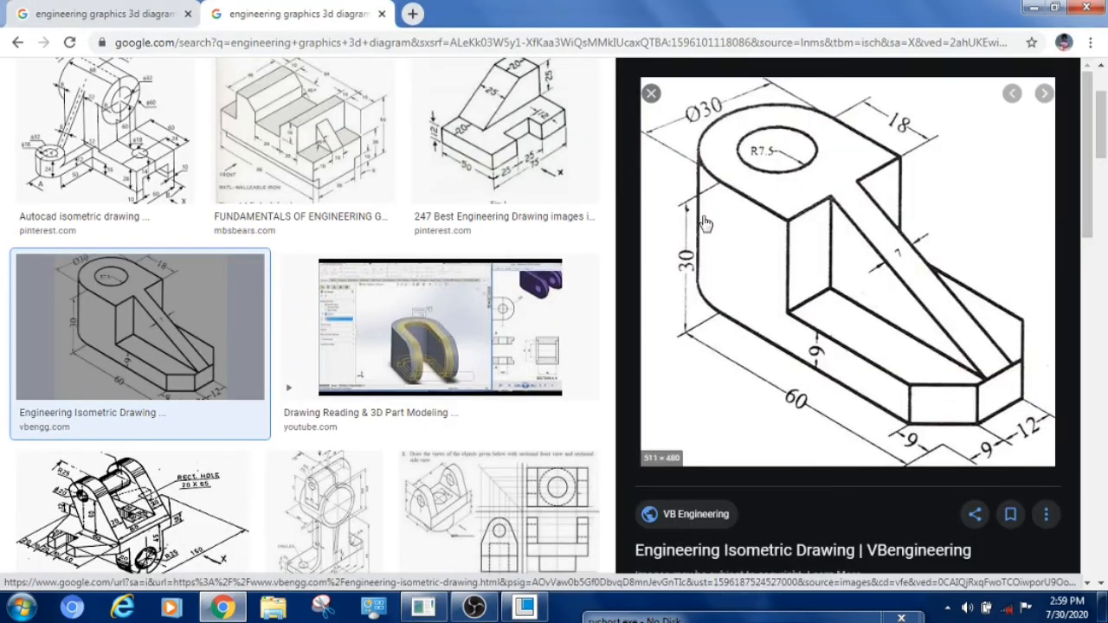
click(540, 610)
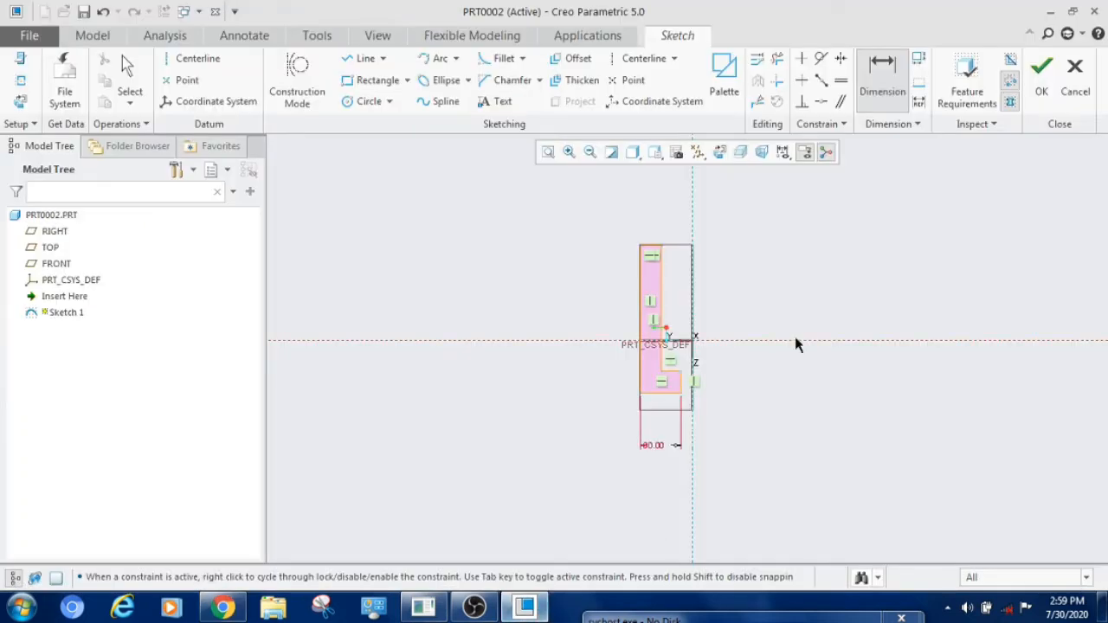
middle_click(732, 396)
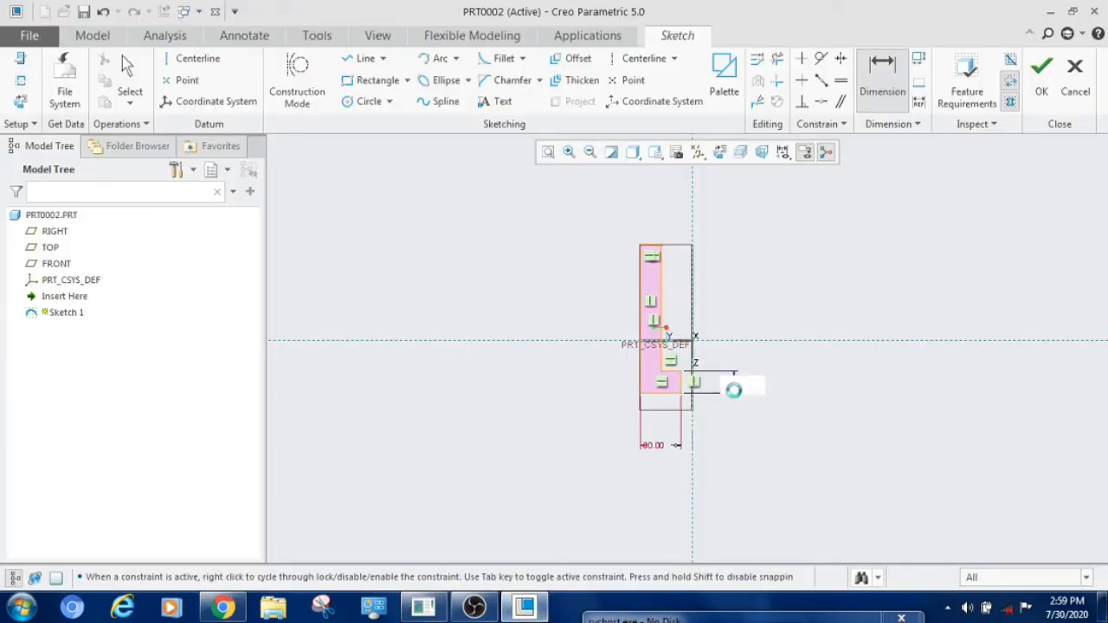
text(4)
key(Return)
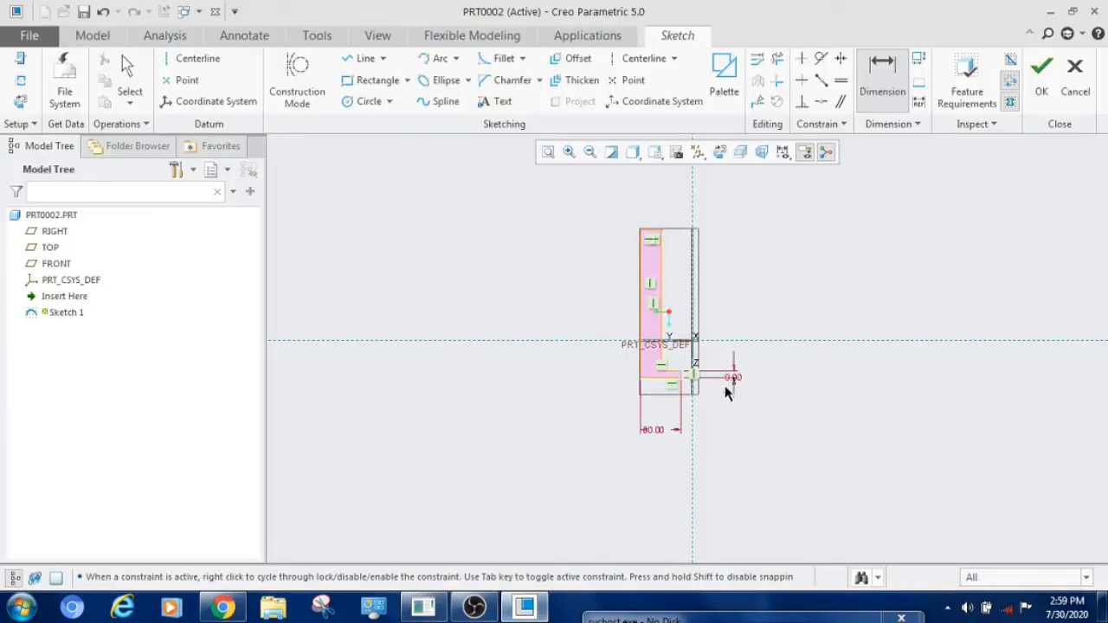
Step: Dimension the long vertical edge of the L-profile and set the overall height to 30
click(645, 284)
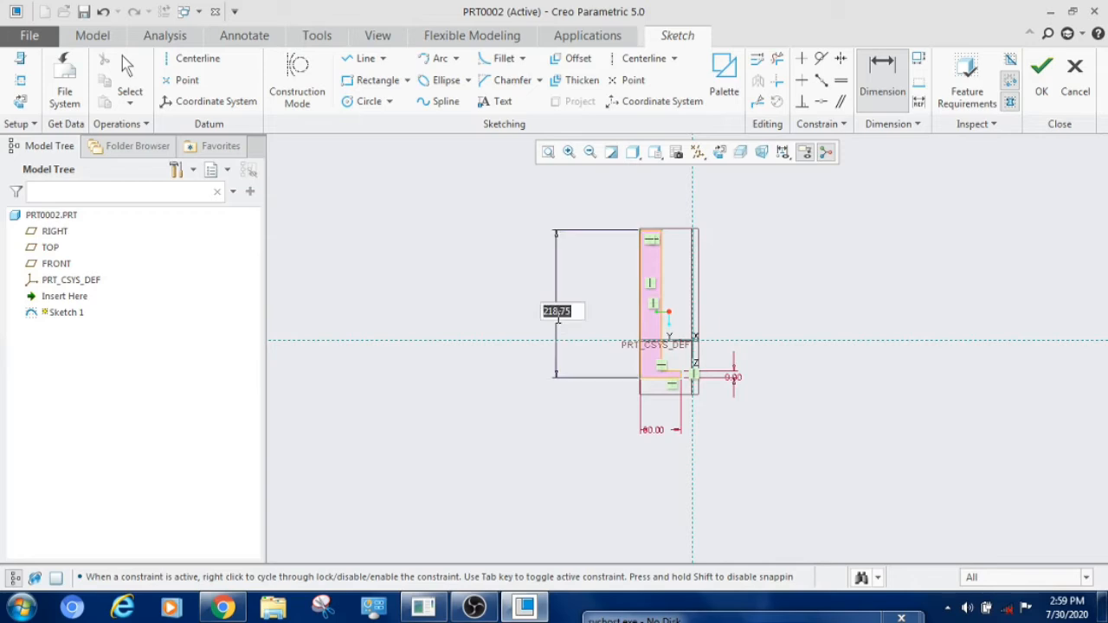
middle_click(556, 312)
text(30)
key(Return)
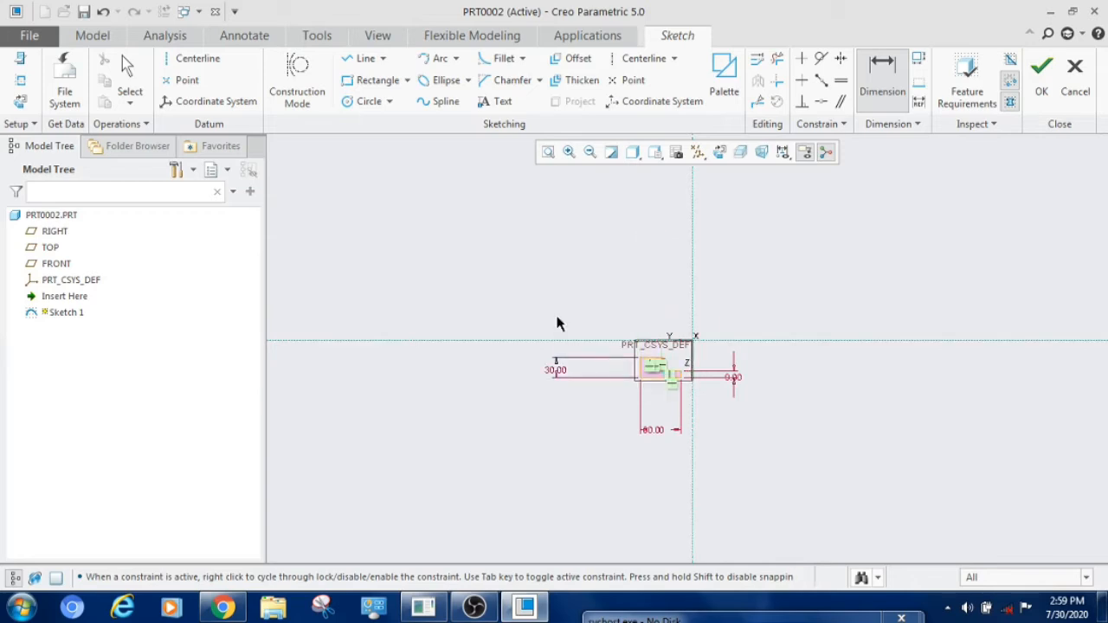
scroll(680, 398, down, 1)
scroll(699, 397, down, 4)
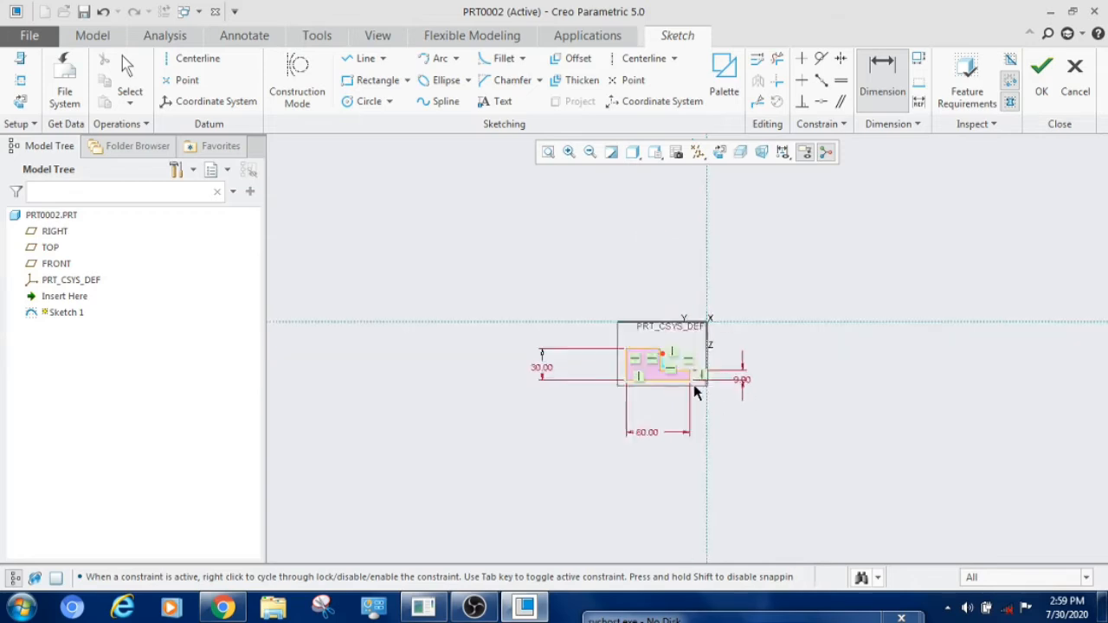
Step: Dimension the top edge of the L-profile's upright and set its length to 33, following the reference drawing
scroll(719, 345, down, 1)
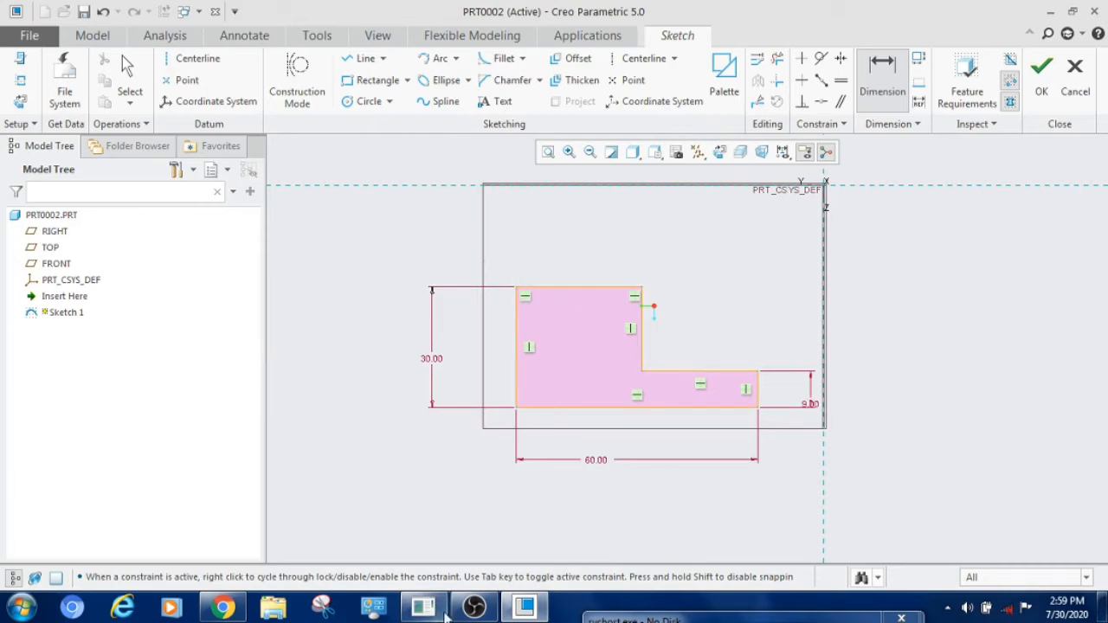
click(224, 608)
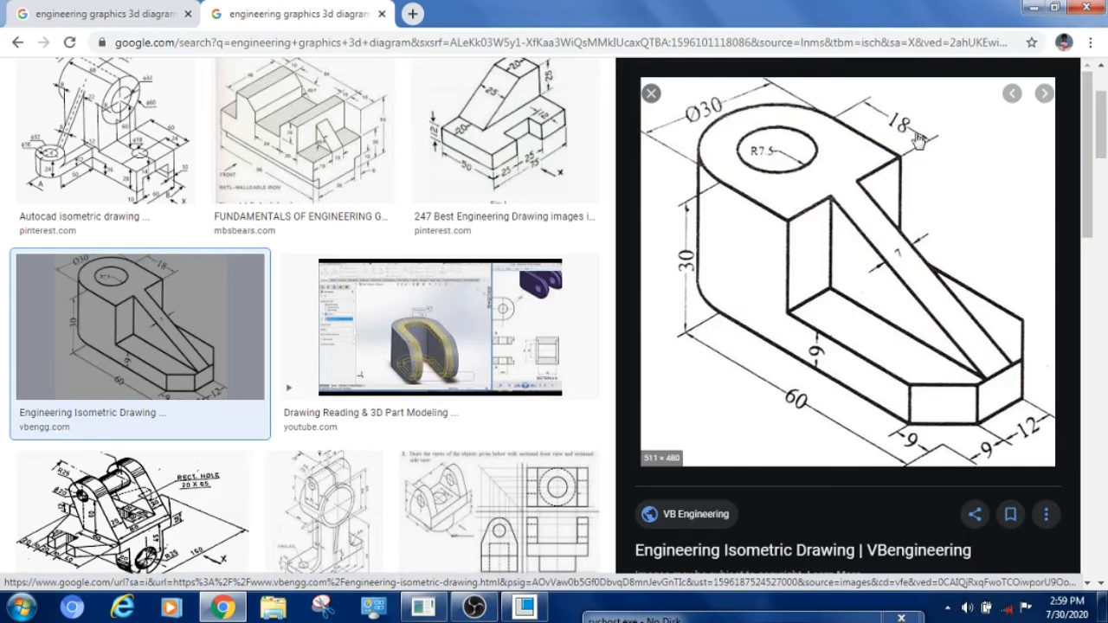
click(524, 607)
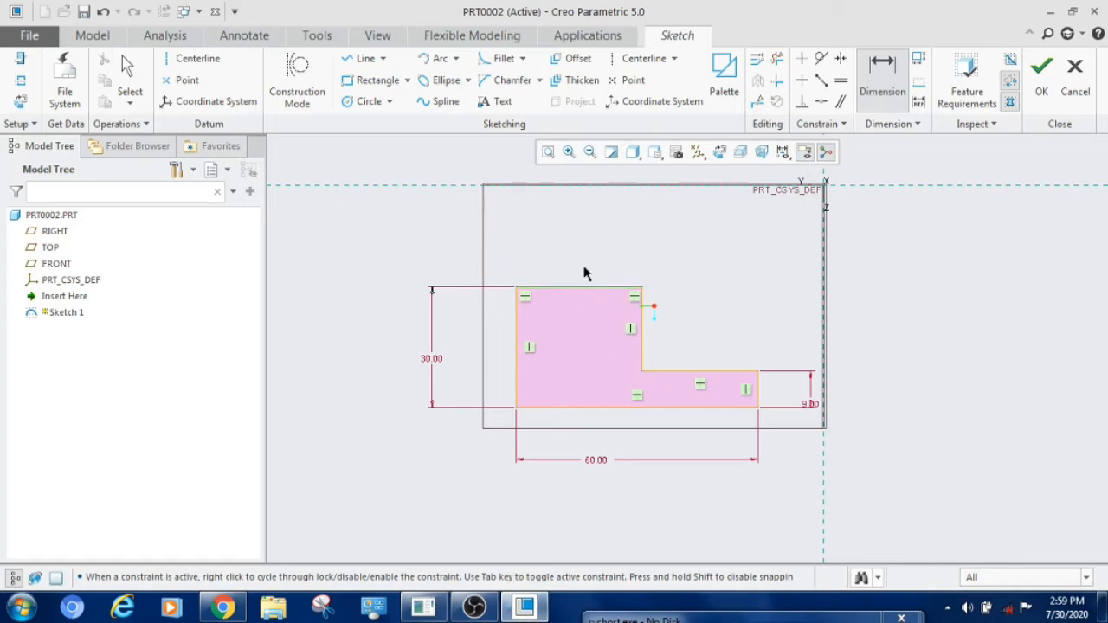
middle_click(594, 233)
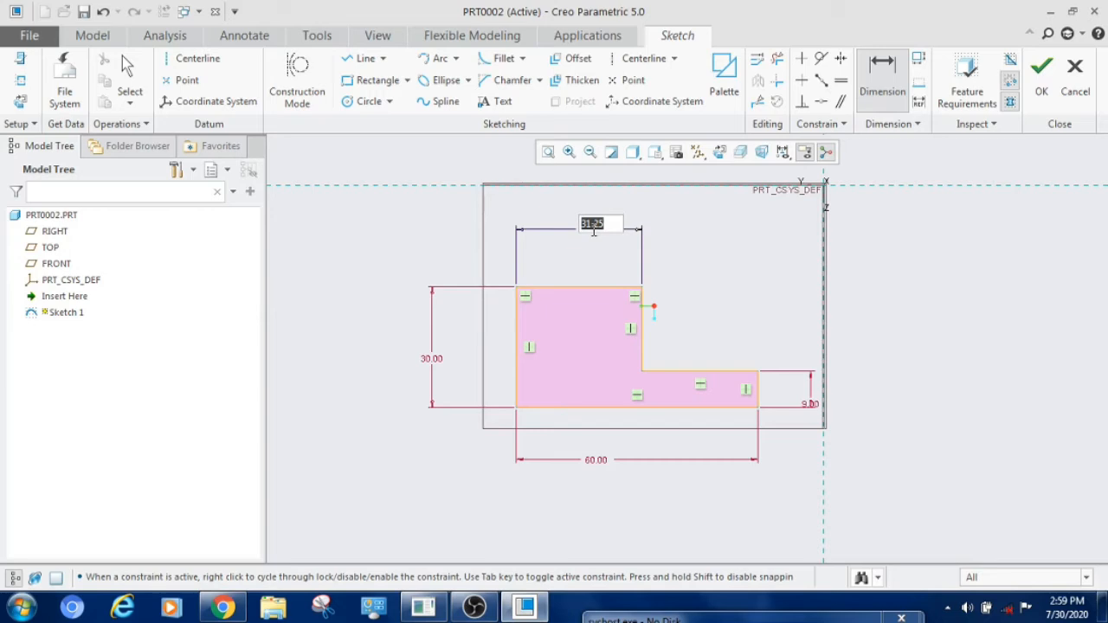
text(33)
key(Return)
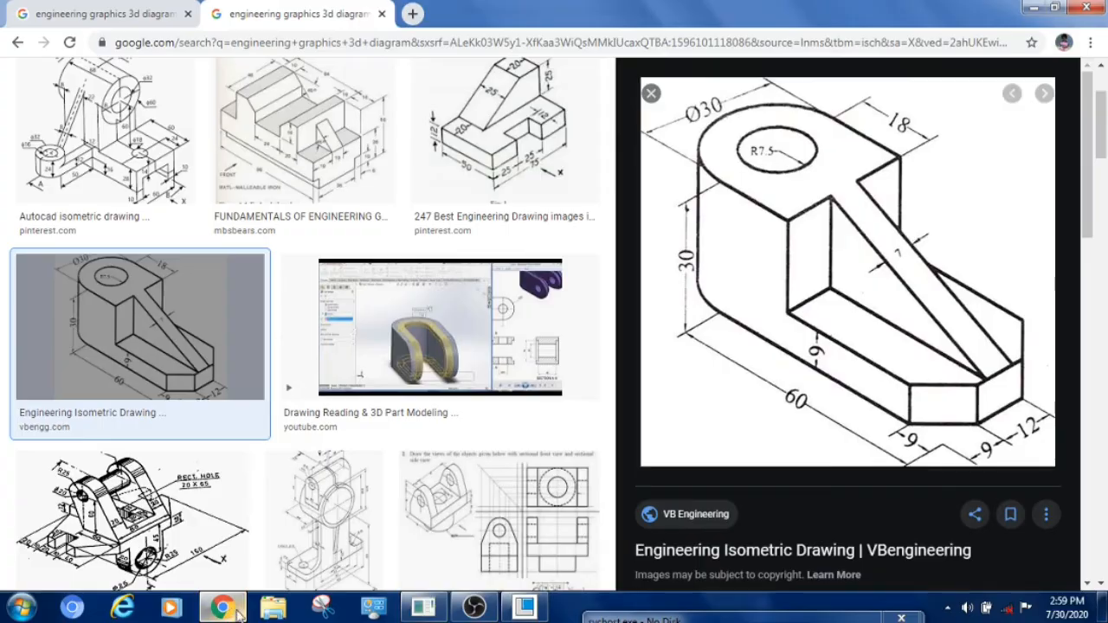
Step: Check the bracket's width in the reference drawing and finish the L-profile sketch
click(222, 608)
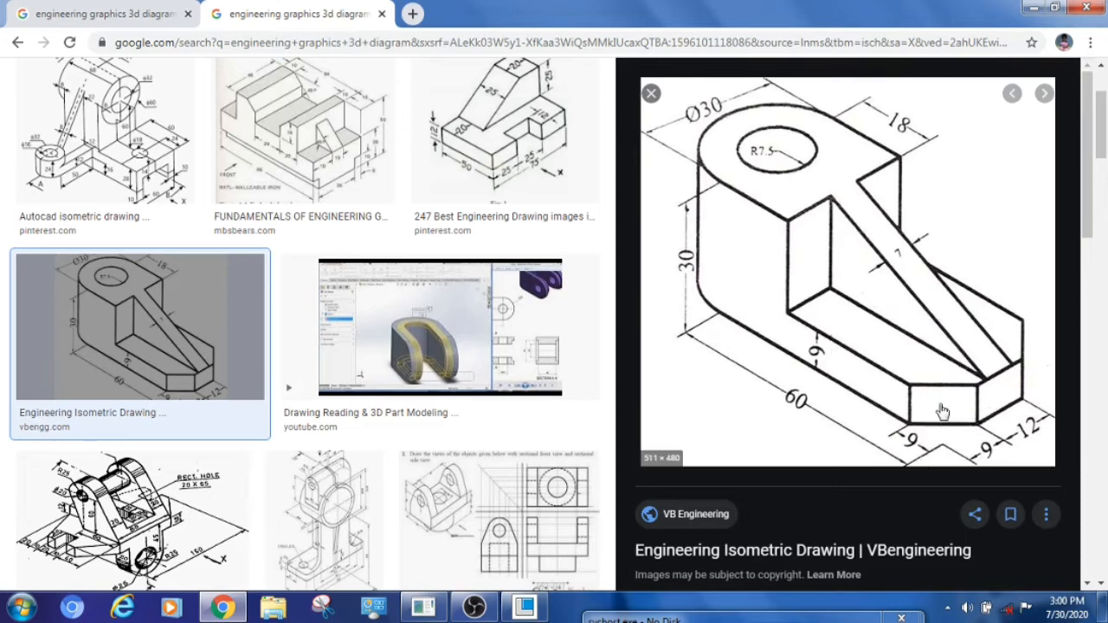
scroll(956, 326, down, 1)
scroll(955, 327, up, 1)
click(525, 606)
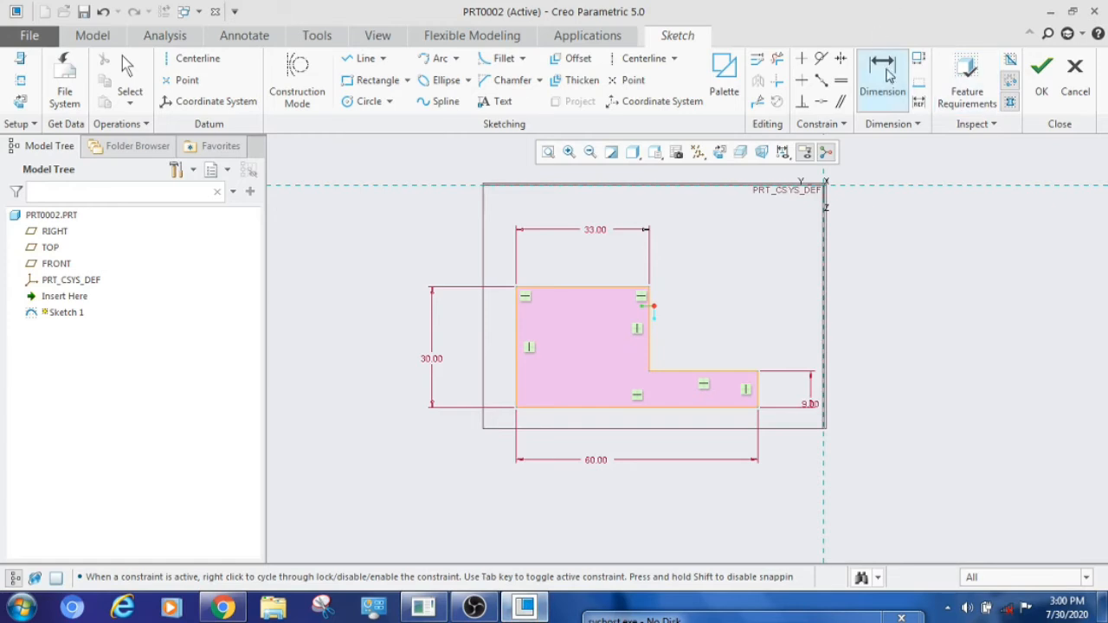
click(1043, 91)
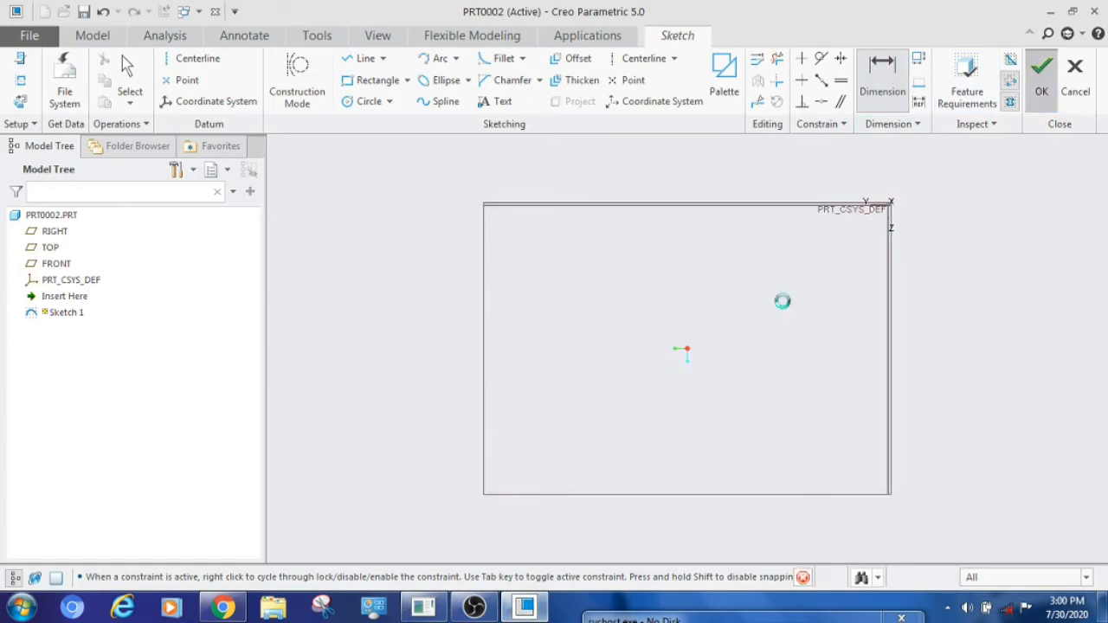
Step: Extrude the L-profile sketch as a solid with a depth of 30
mouse_move(742, 428)
middle_down()
mouse_move(712, 433)
mouse_move(693, 460)
mouse_move(684, 446)
middle_up()
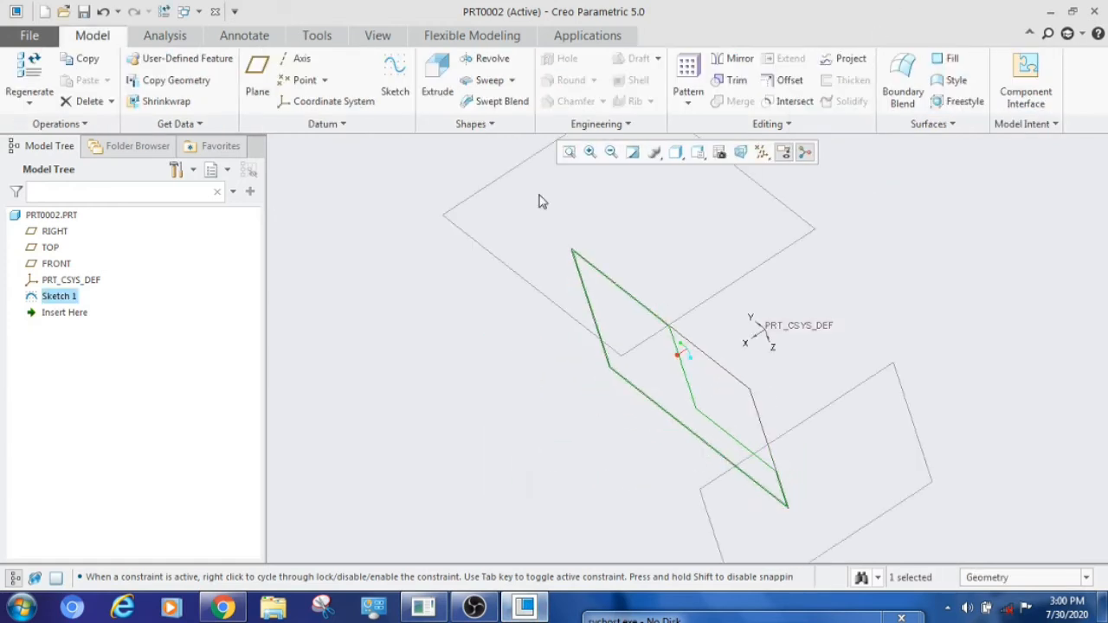
click(426, 76)
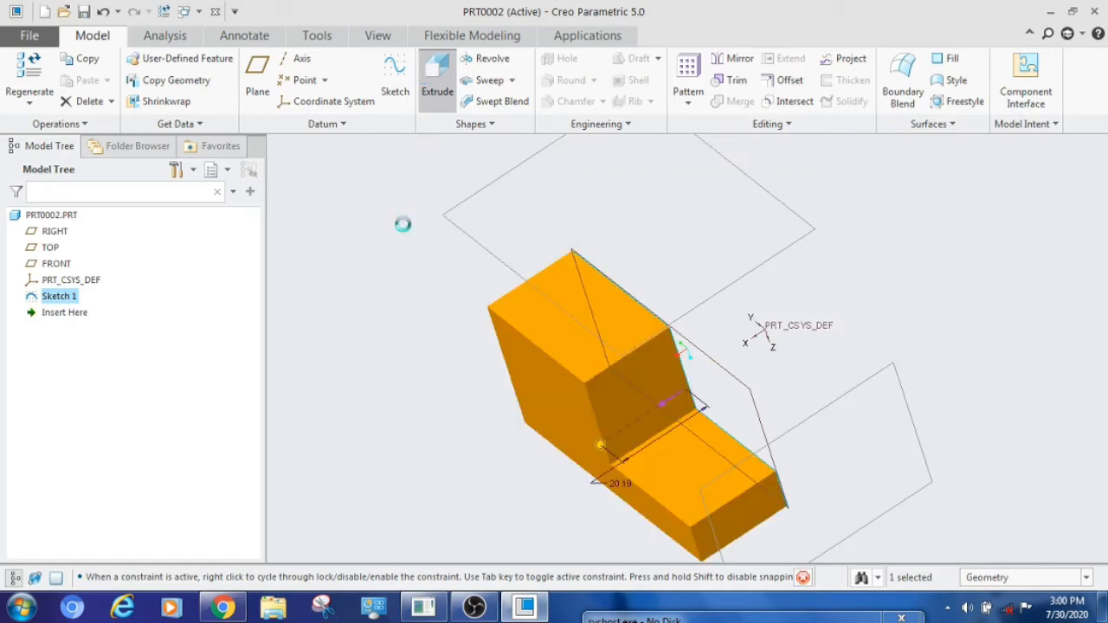
click(137, 80)
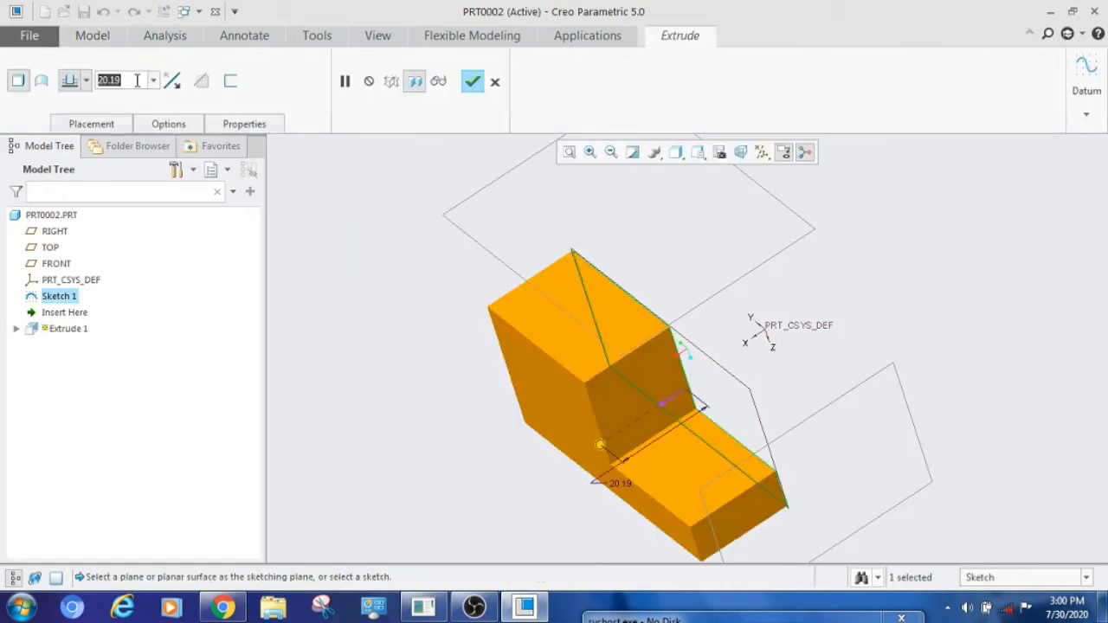
middle_drag(649, 427, 630, 438)
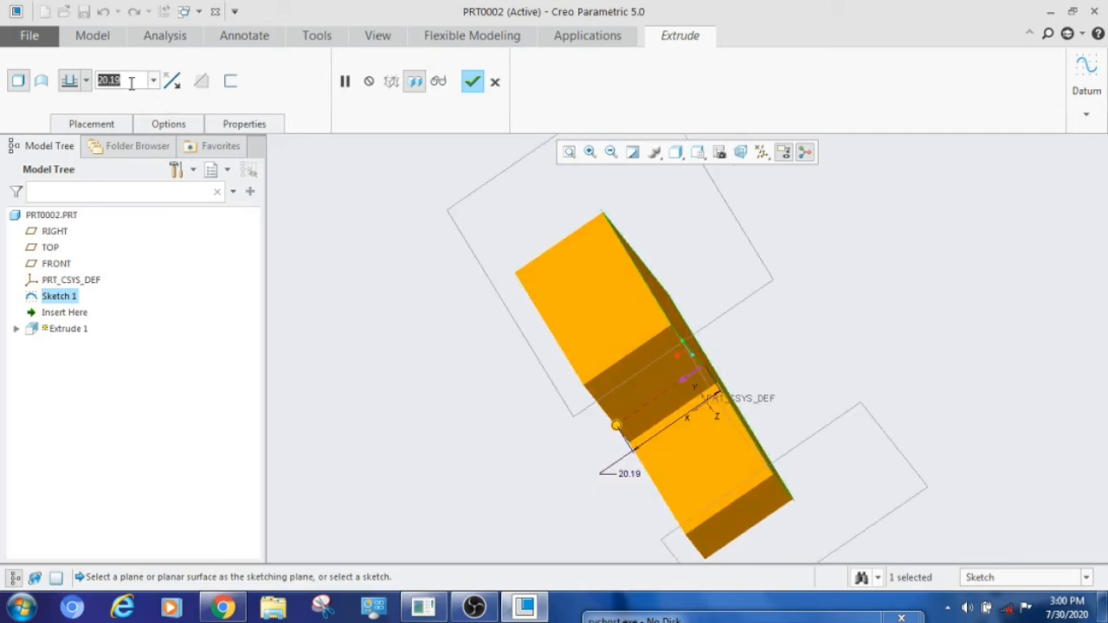
text(30)
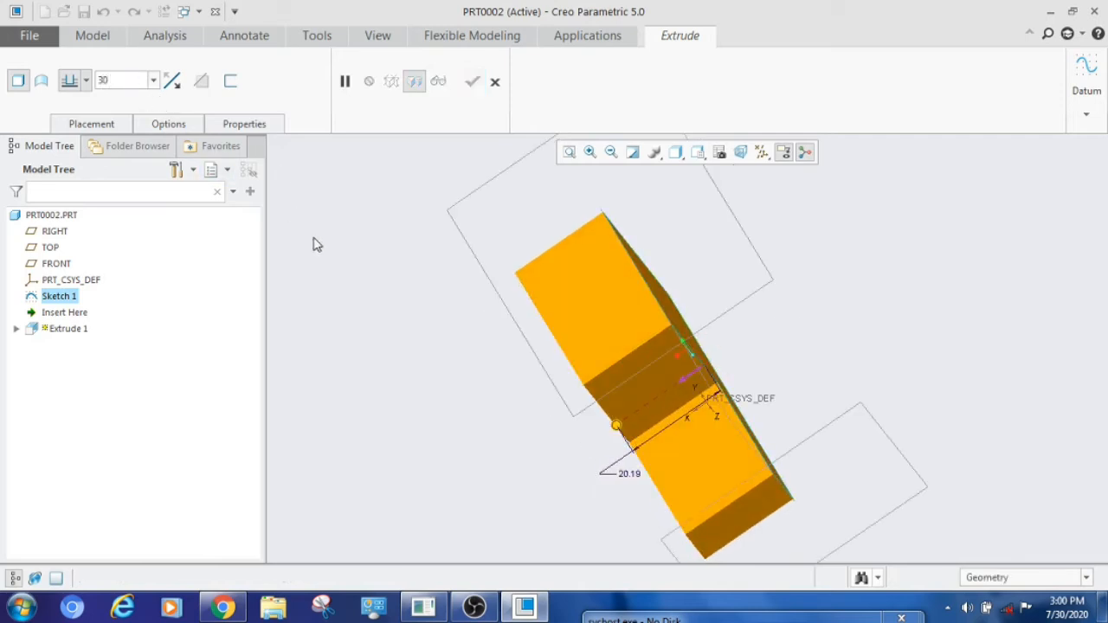
key(Return)
middle_drag(511, 389, 439, 468)
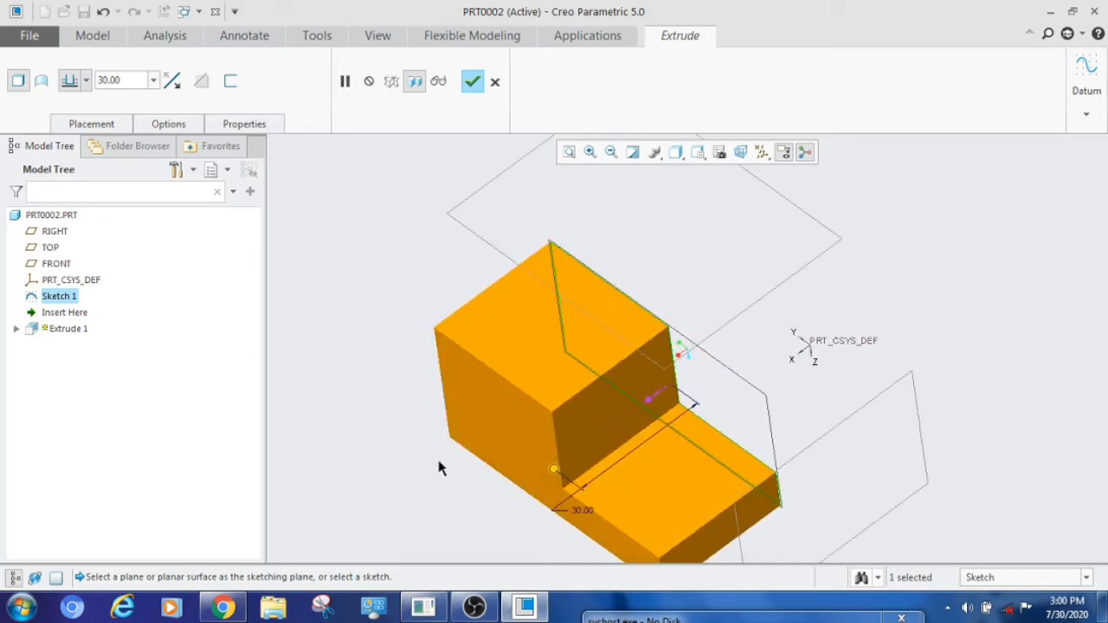
Step: Make the extrusion symmetric about the sketch plane and complete it
click(86, 82)
click(71, 130)
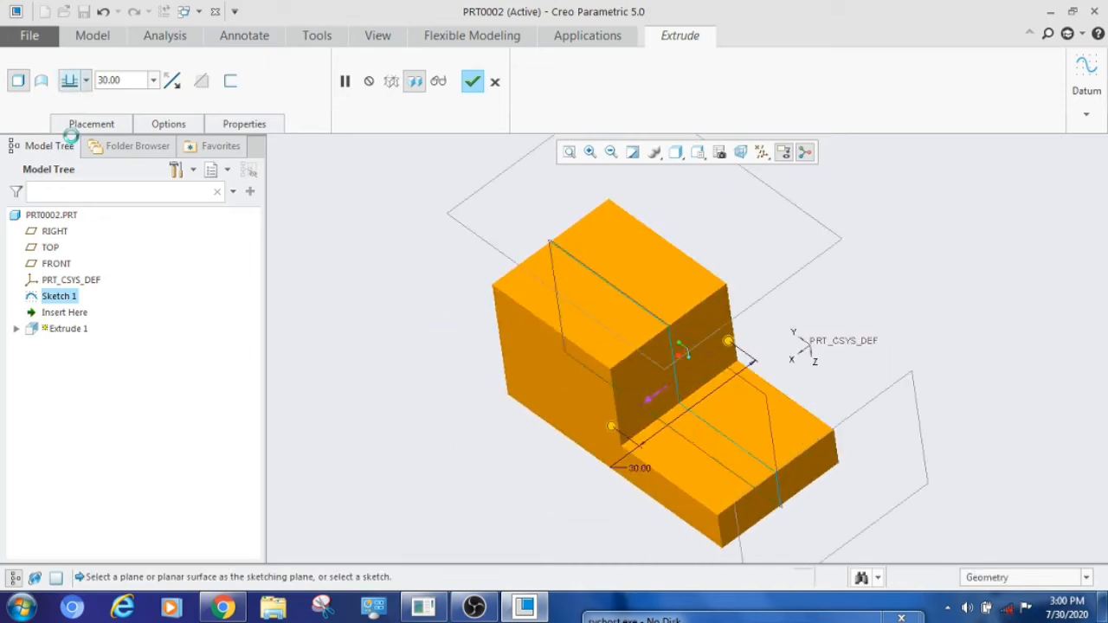
mouse_move(556, 444)
middle_down()
mouse_move(574, 339)
mouse_move(559, 433)
middle_up()
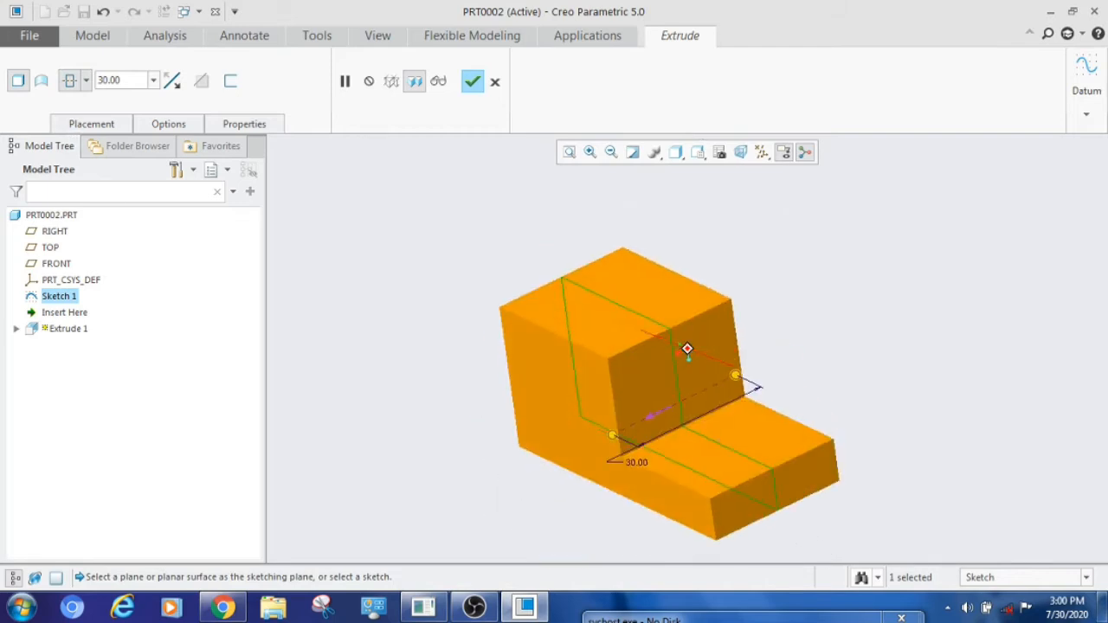
click(472, 82)
Step: Start a Round on the two vertical edges at the tall block's outer end and set the first radius to 15, per the reference drawing
mouse_move(465, 403)
middle_down()
mouse_move(482, 391)
mouse_move(478, 405)
middle_up()
scroll(662, 330, up, 2)
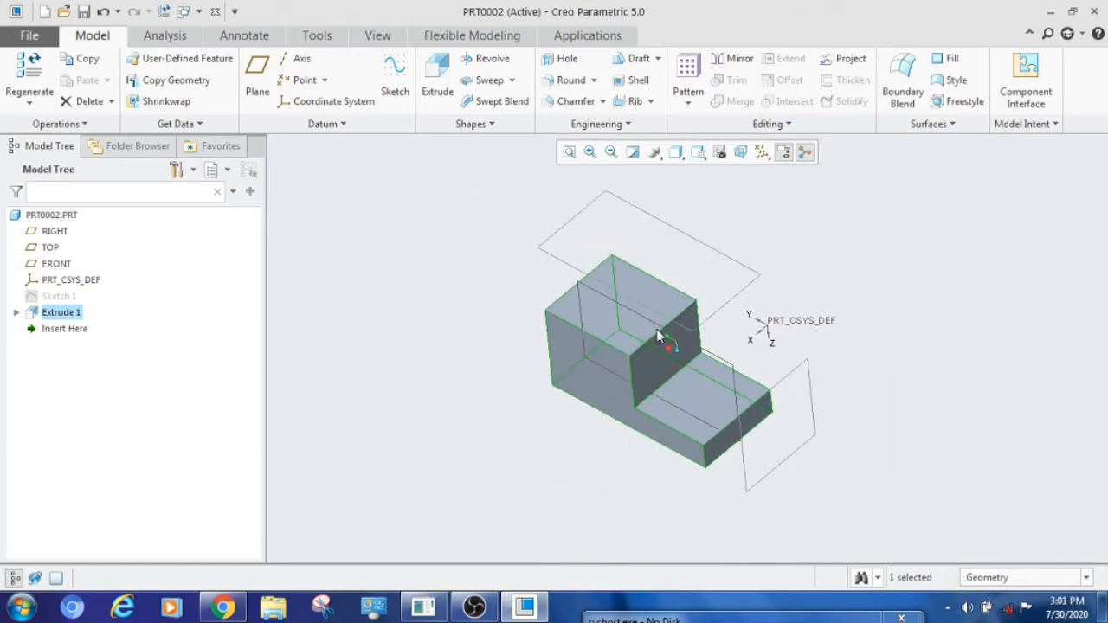
scroll(636, 316, down, 2)
middle_drag(637, 316, 554, 407)
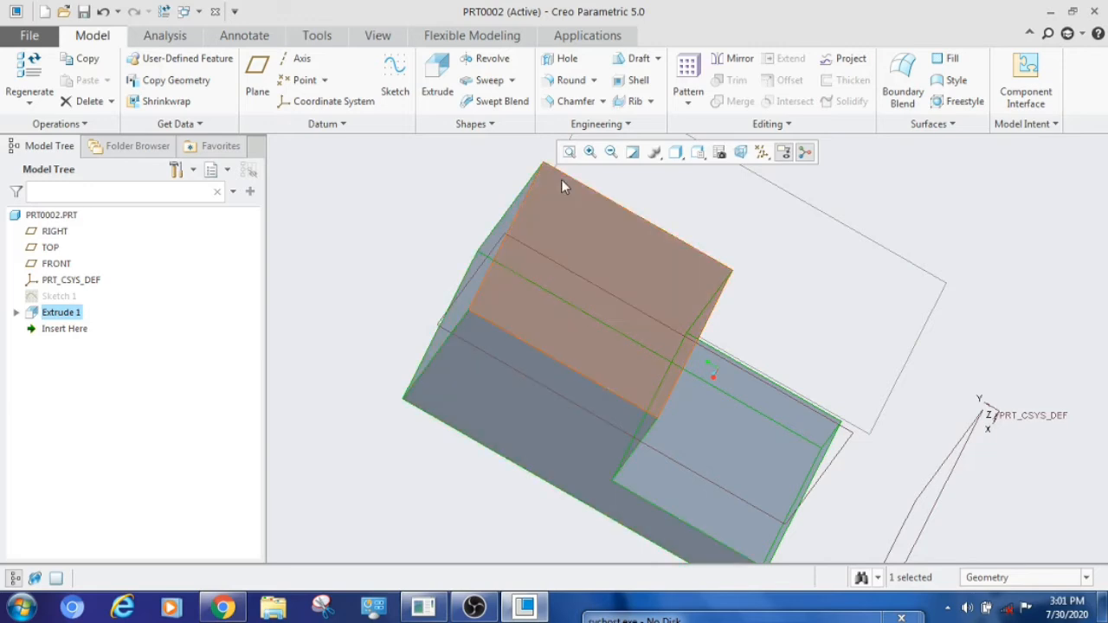
middle_drag(587, 367, 524, 563)
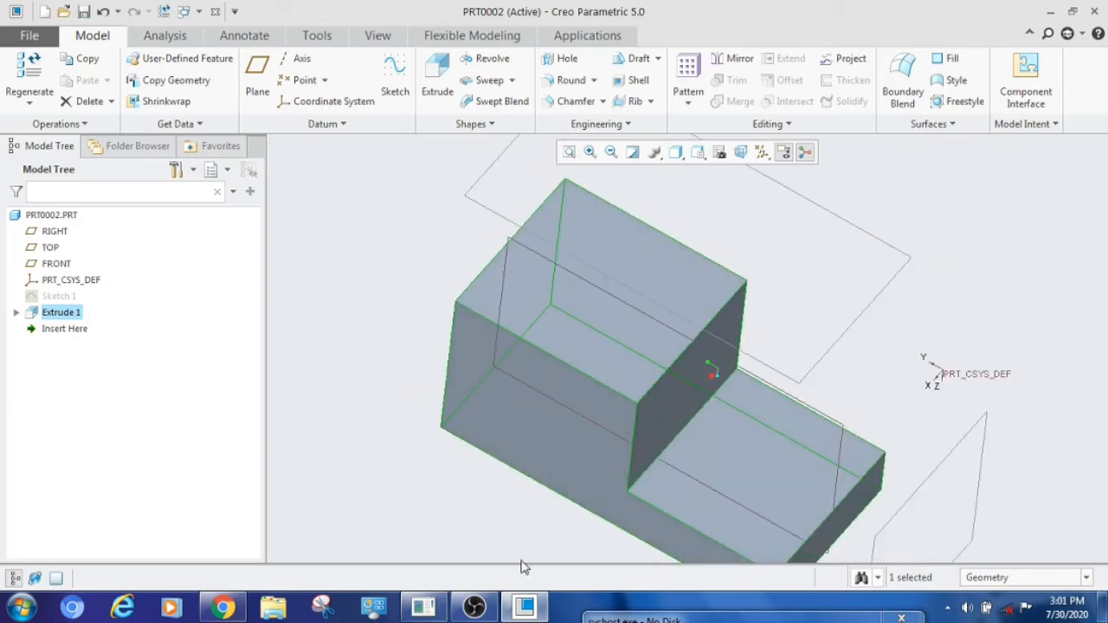
click(222, 608)
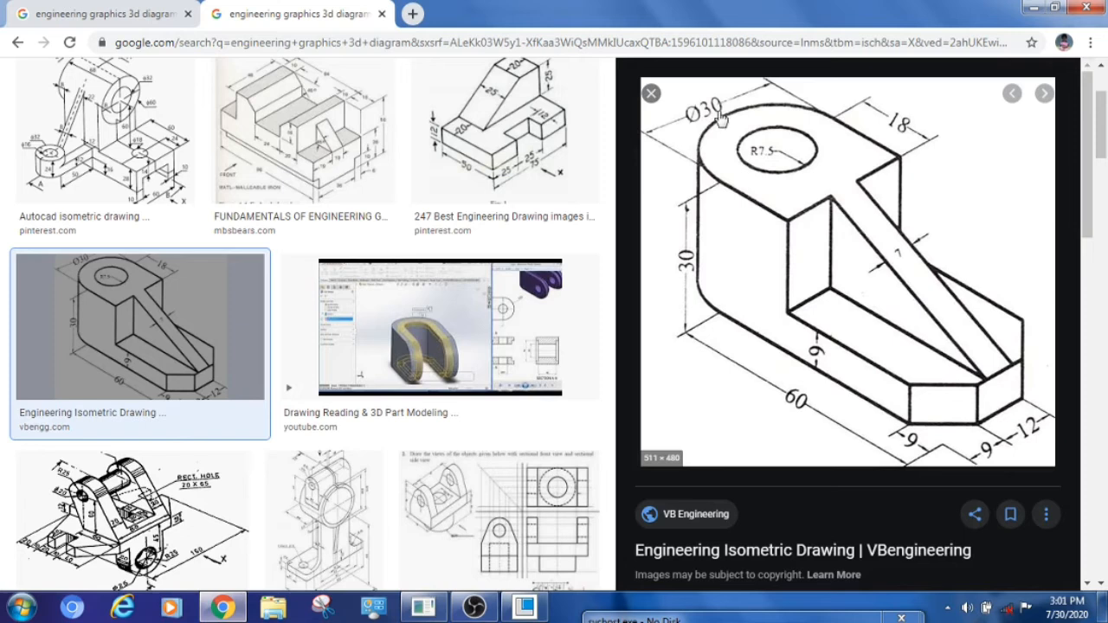
click(524, 608)
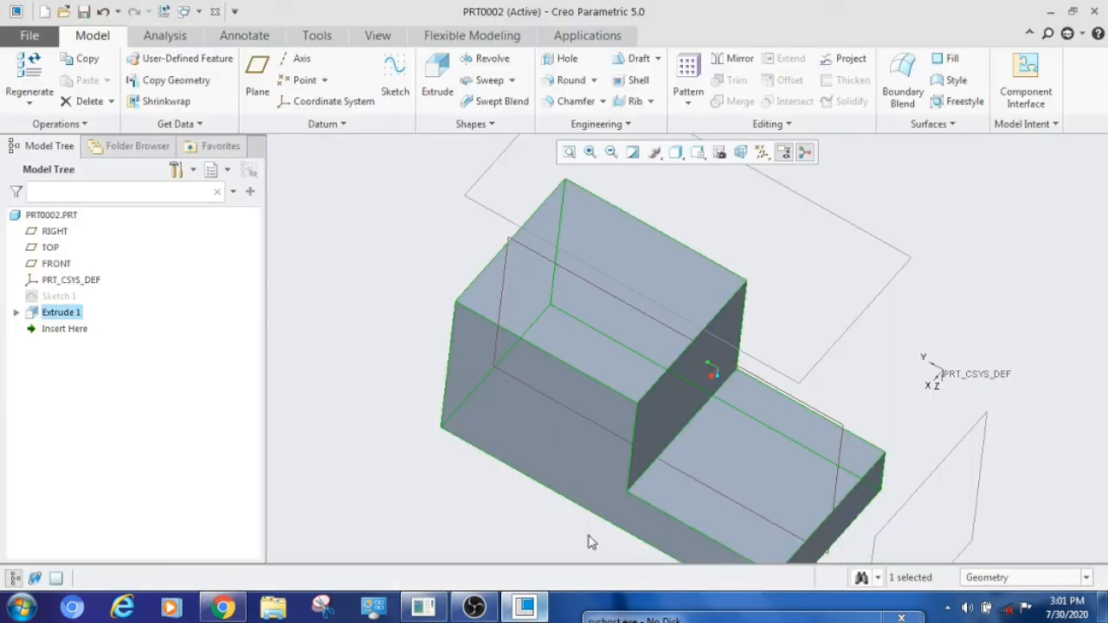
click(569, 81)
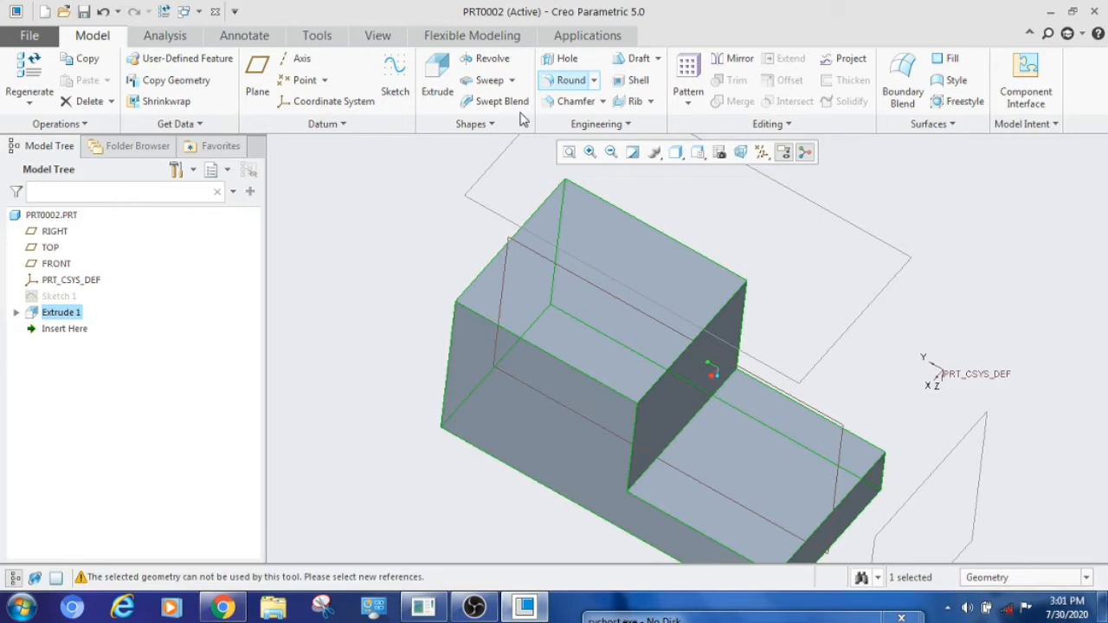
middle_drag(468, 277, 424, 297)
click(435, 357)
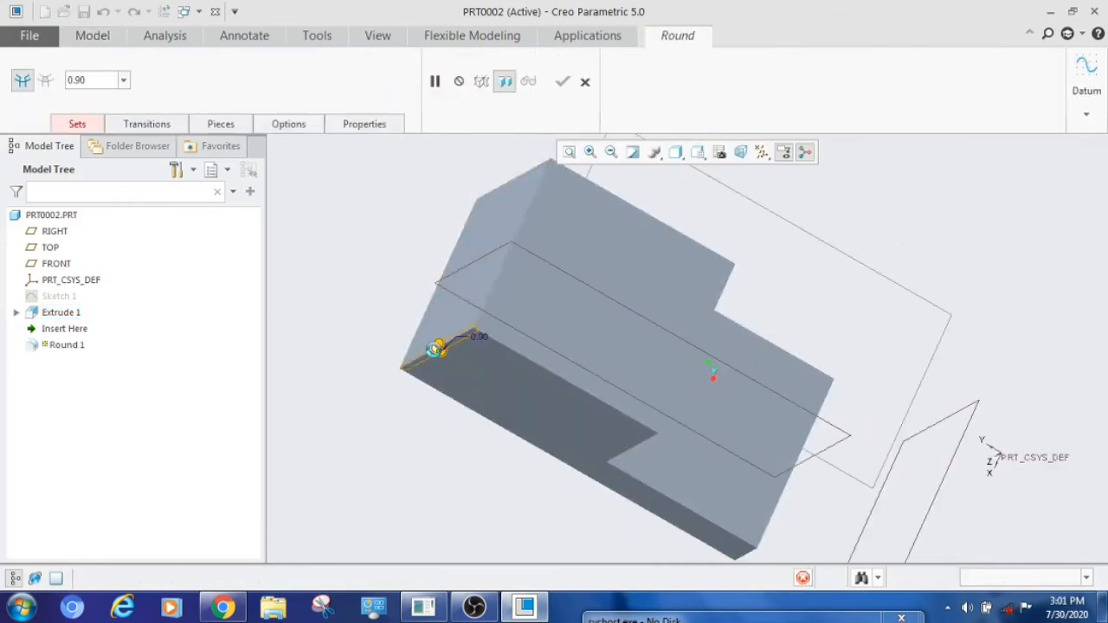
ctrl+click(518, 177)
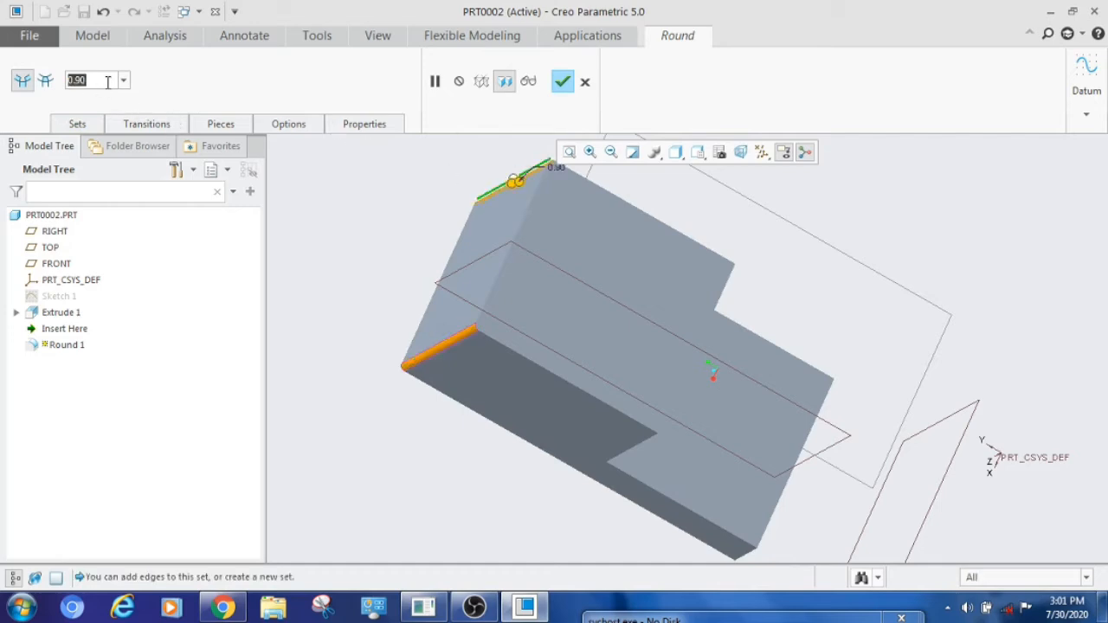
text(15)
key(Return)
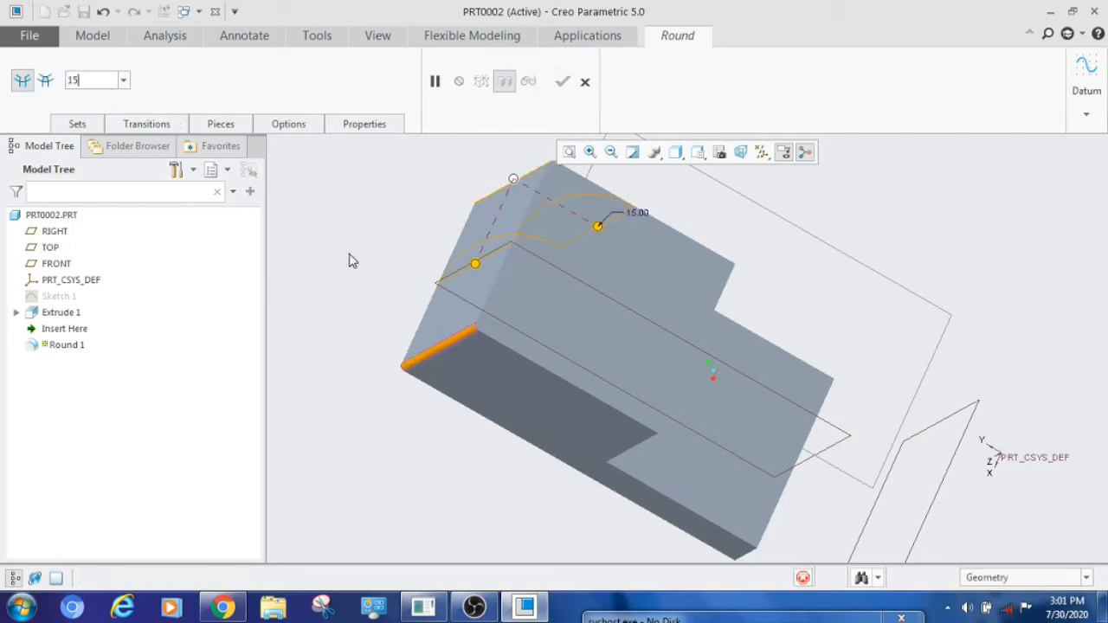
Step: Set the round radius of the other outer vertical edge to 15 and complete the Round
click(428, 355)
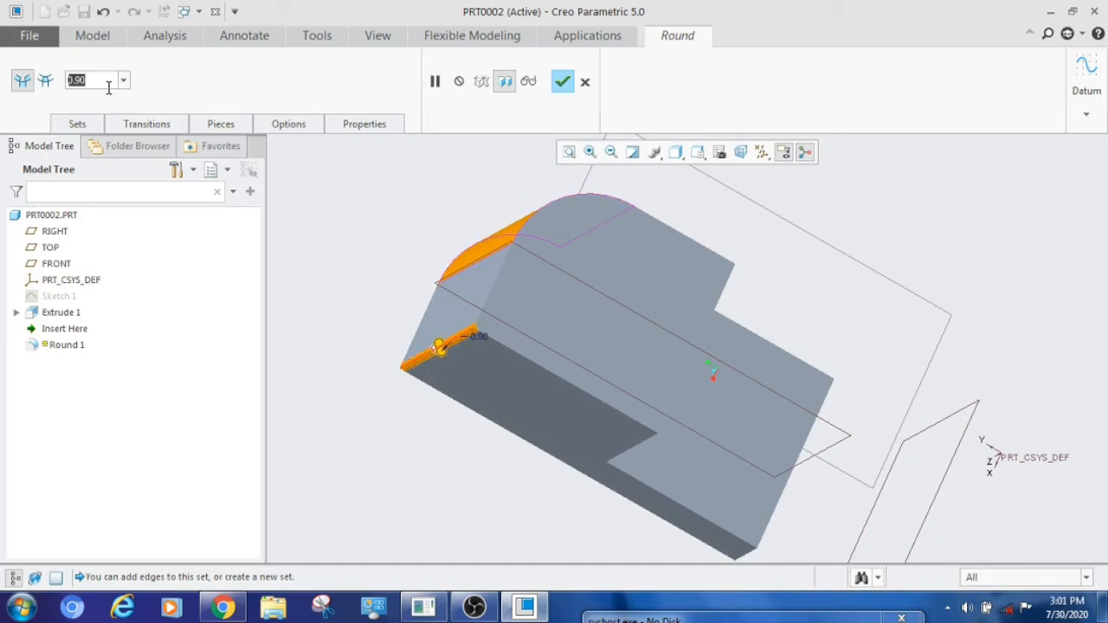
text(15)
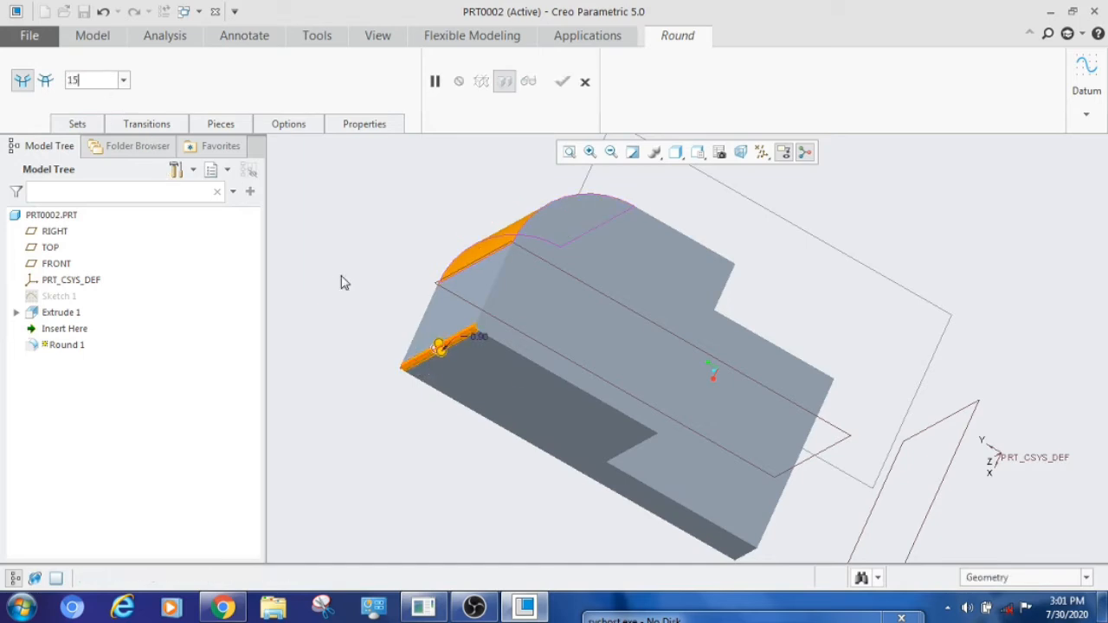
key(Return)
middle_drag(342, 280, 317, 241)
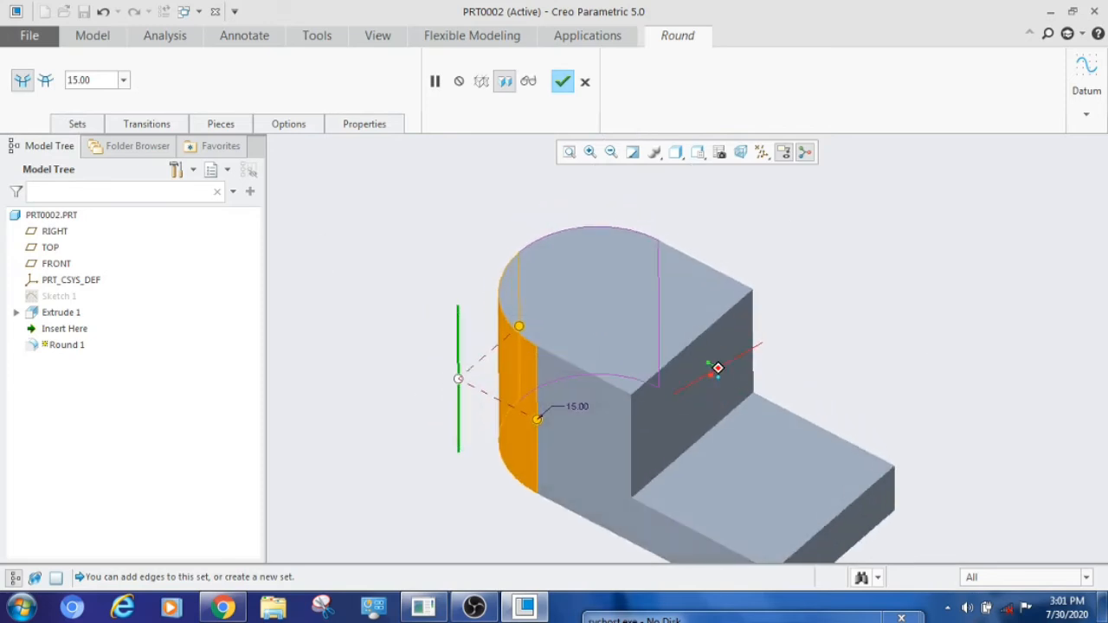
click(564, 82)
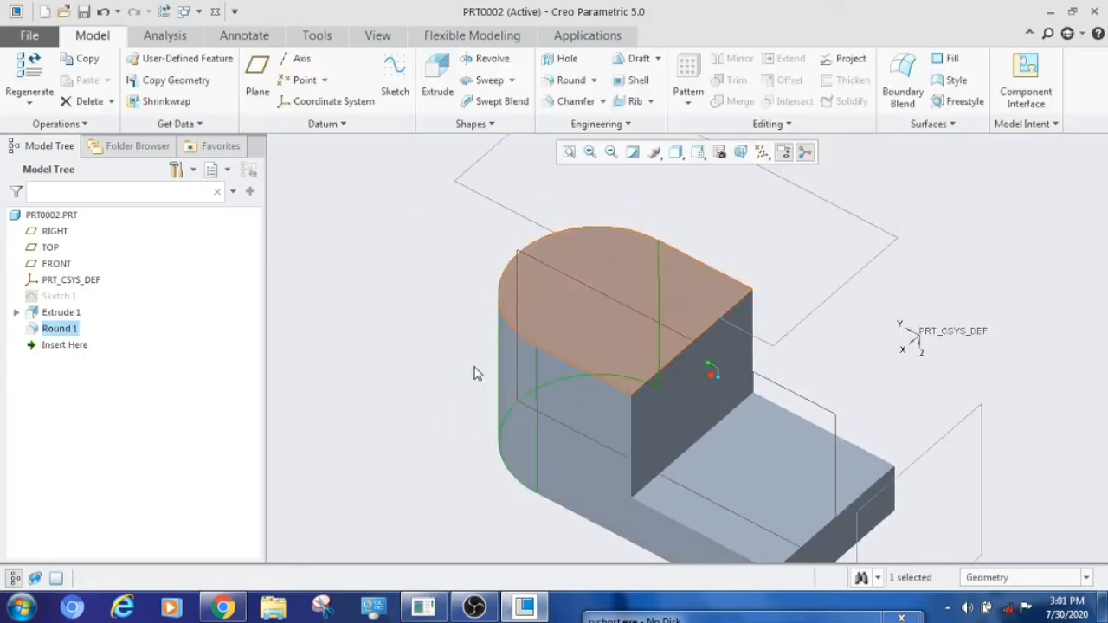
Step: Check the rib in the reference drawing and start a new sketch on the RIGHT plane with TOP as the Left orientation reference
scroll(474, 372, down, 2)
scroll(474, 372, up, 3)
scroll(766, 477, down, 1)
middle_drag(694, 435, 683, 433)
scroll(524, 394, down, 2)
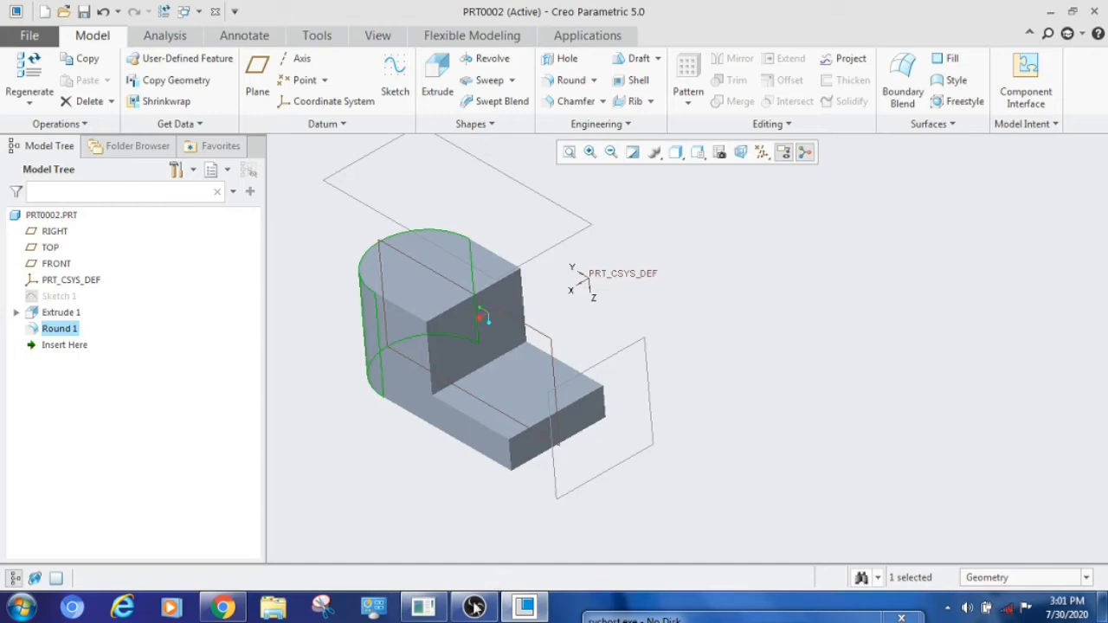
click(224, 606)
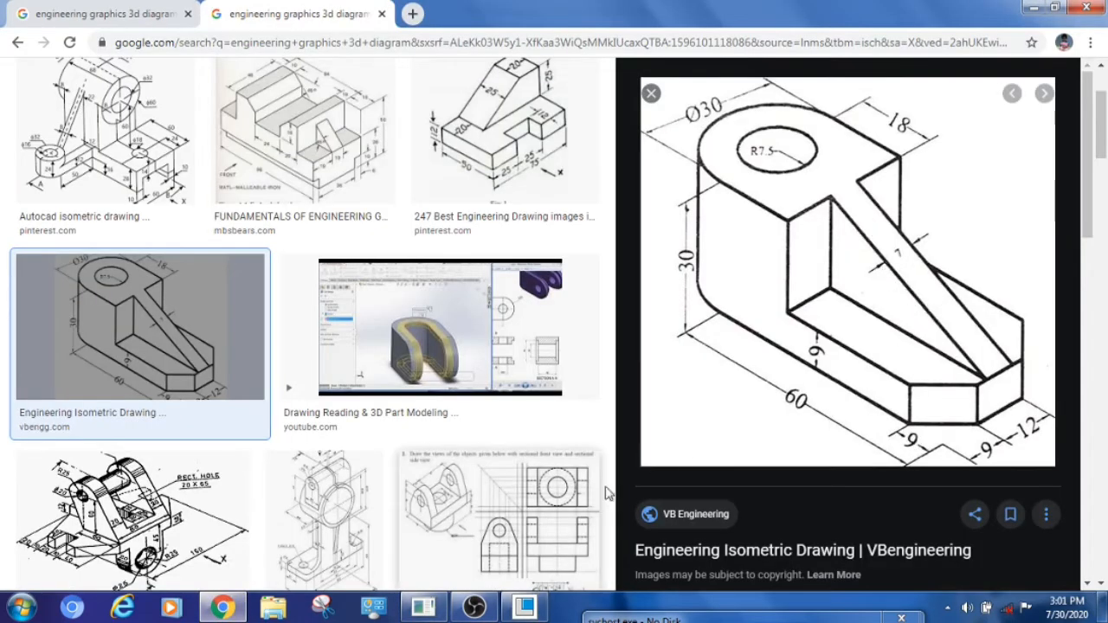
click(524, 606)
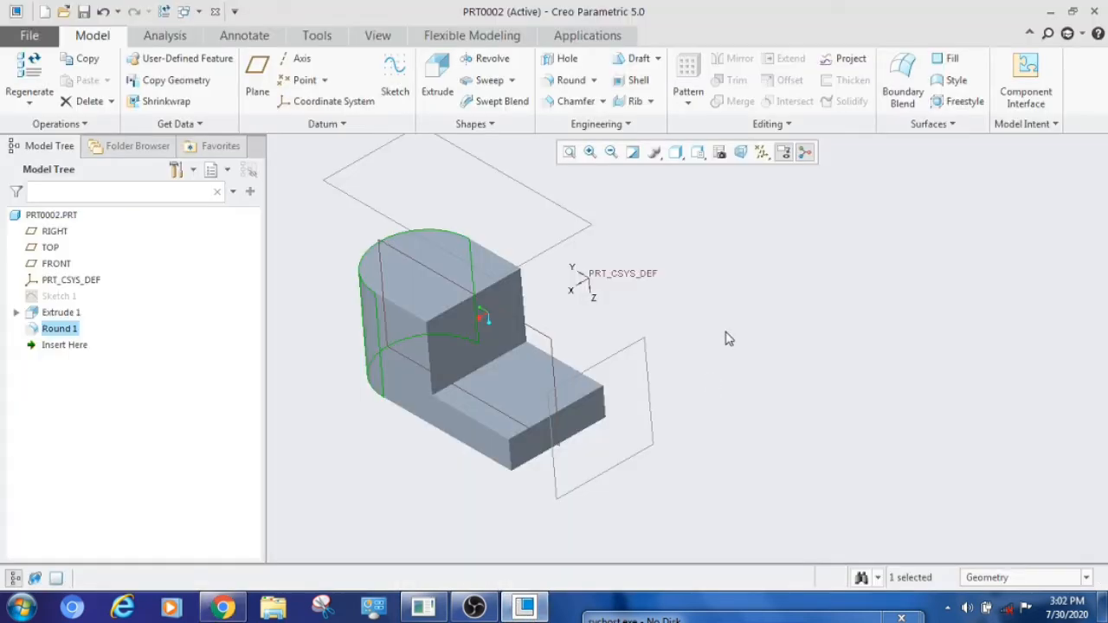
click(395, 79)
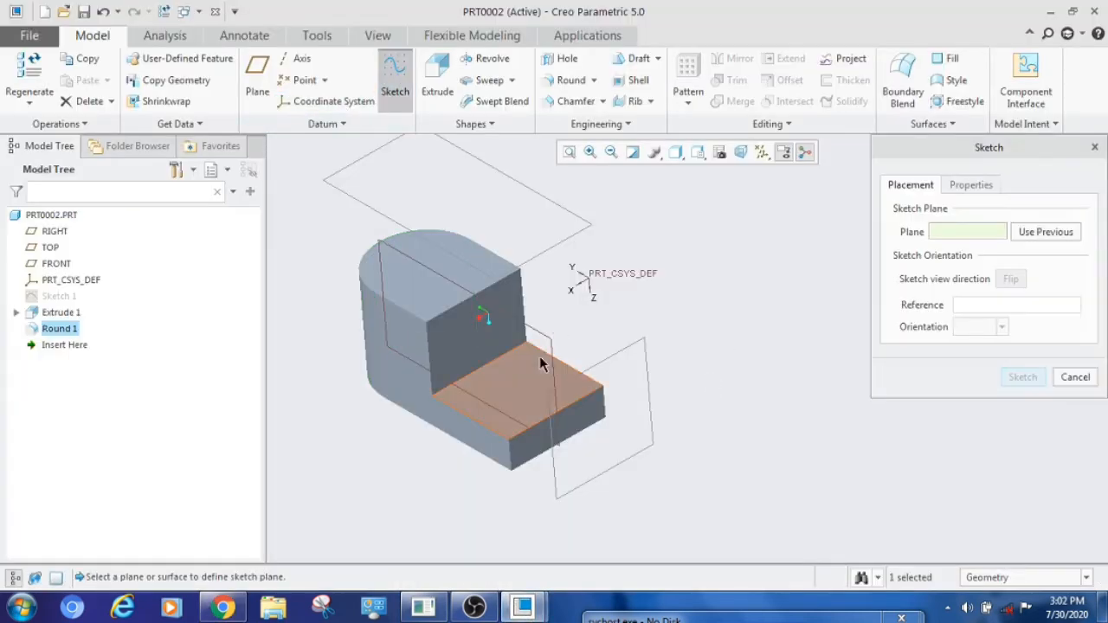
click(554, 350)
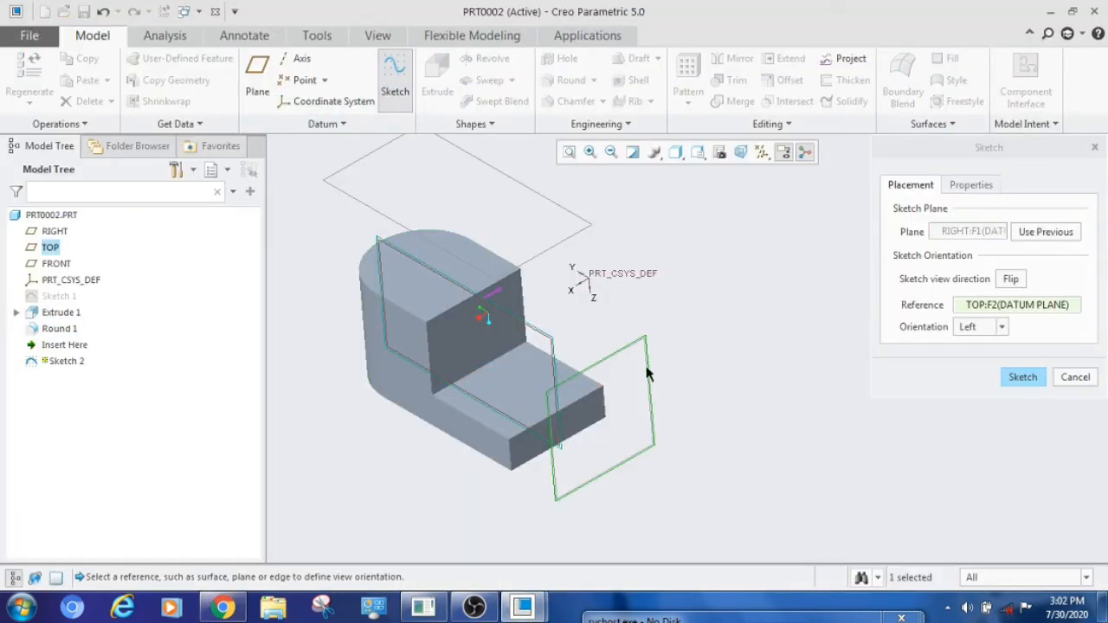
click(1022, 377)
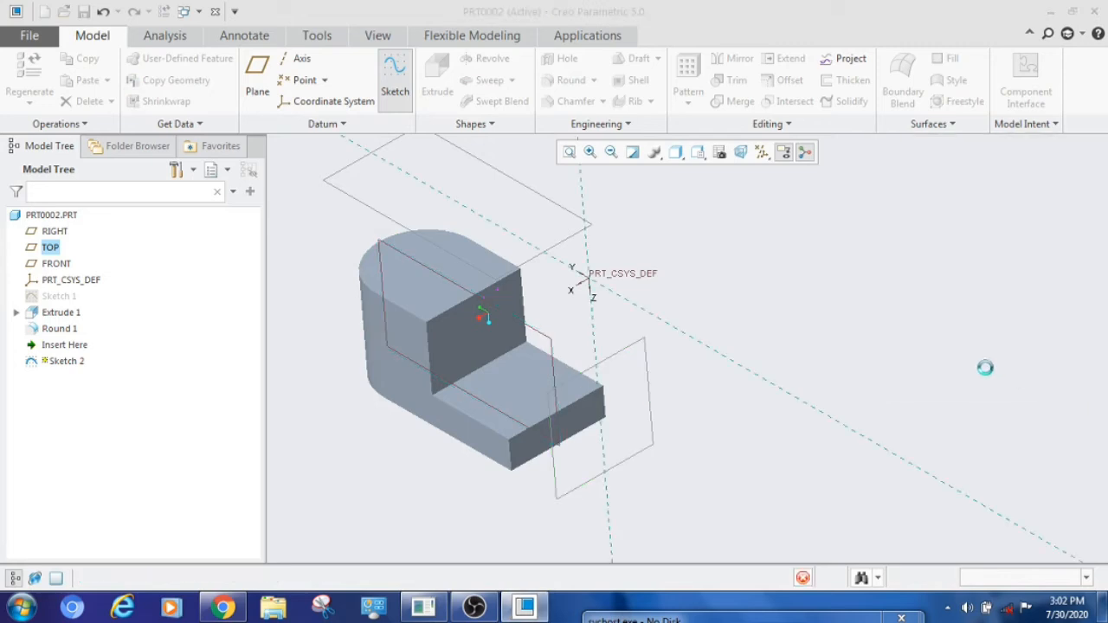
Step: Face the sketch plane and add the tall block's inner vertical face and the base's upper face as sketch references
click(21, 102)
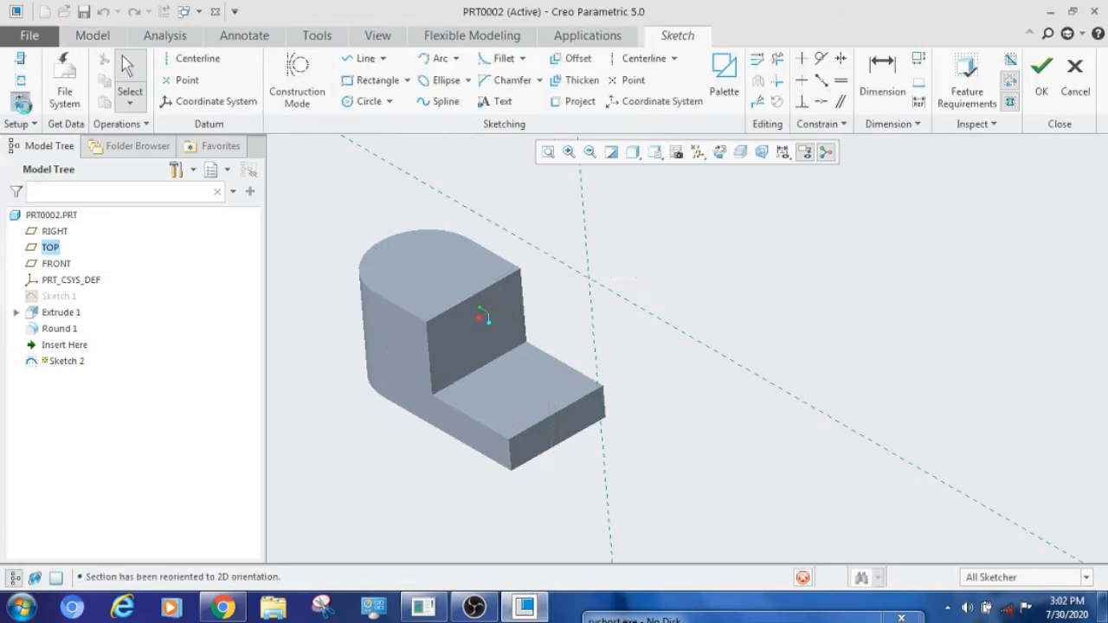
scroll(750, 437, down, 5)
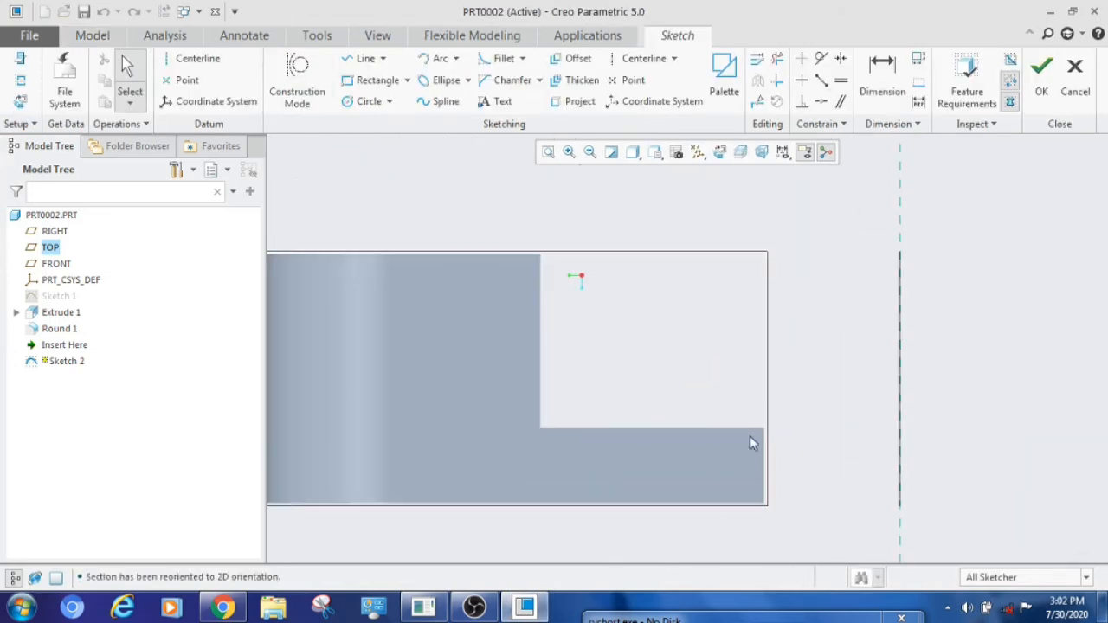
scroll(534, 276, down, 1)
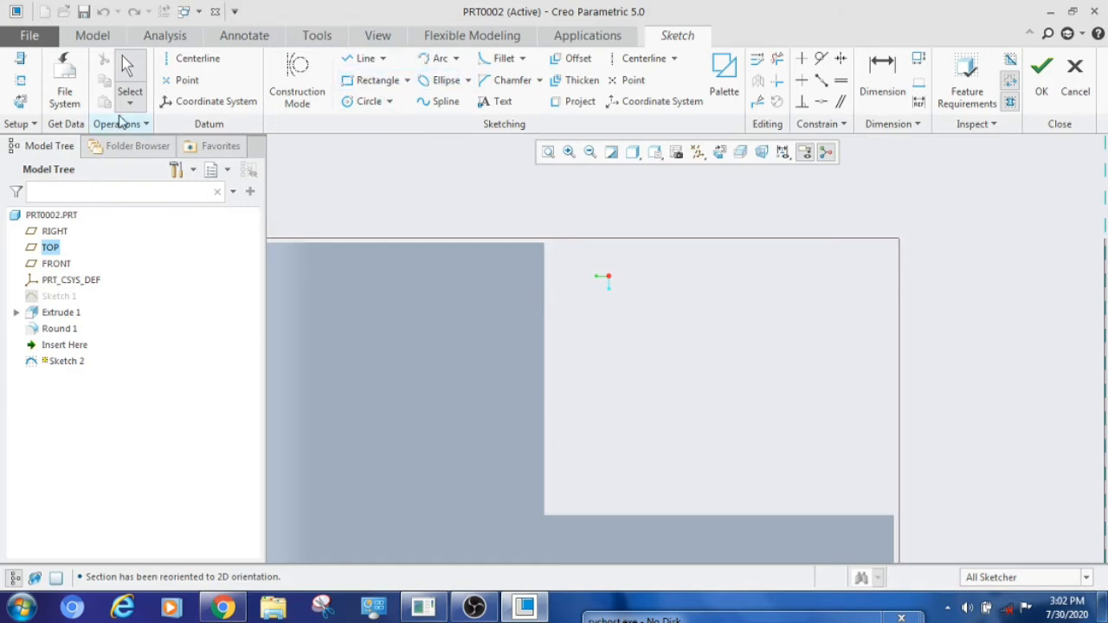
click(22, 83)
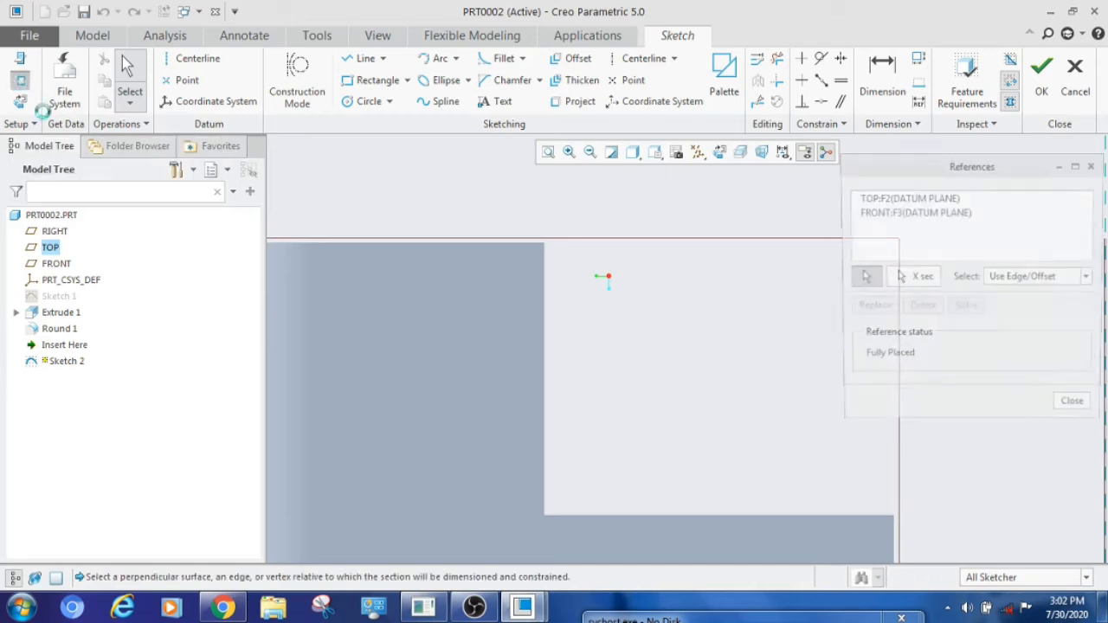
click(546, 349)
click(651, 516)
click(1078, 410)
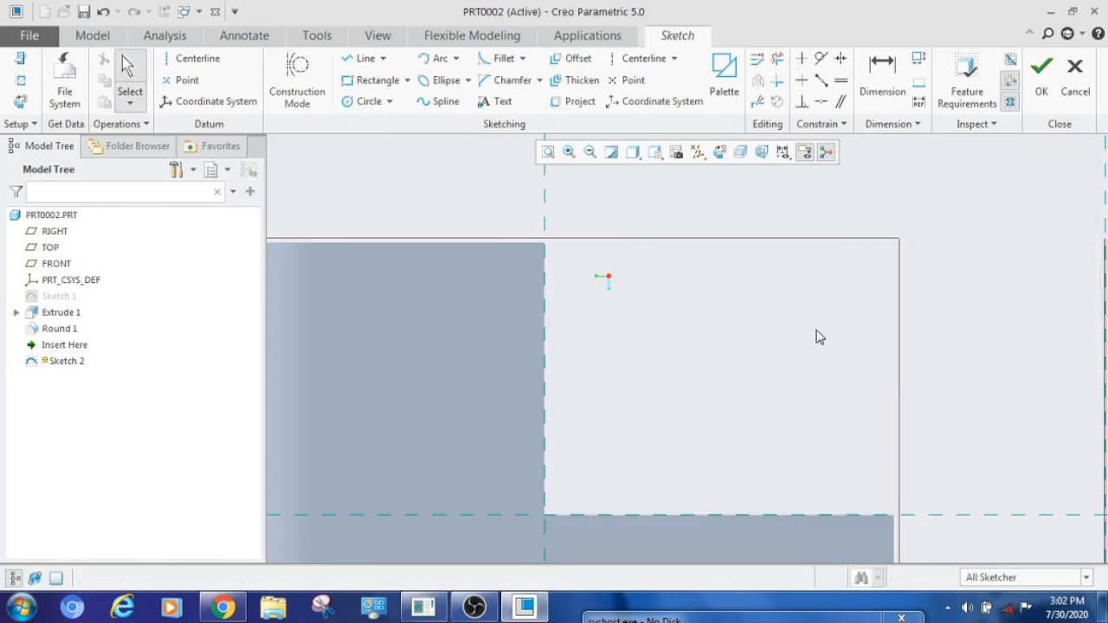
Step: Sketch a closed triangular rib profile joining the block's upper edge, the inner corner and the base's outer end, and finish the sketch
click(360, 58)
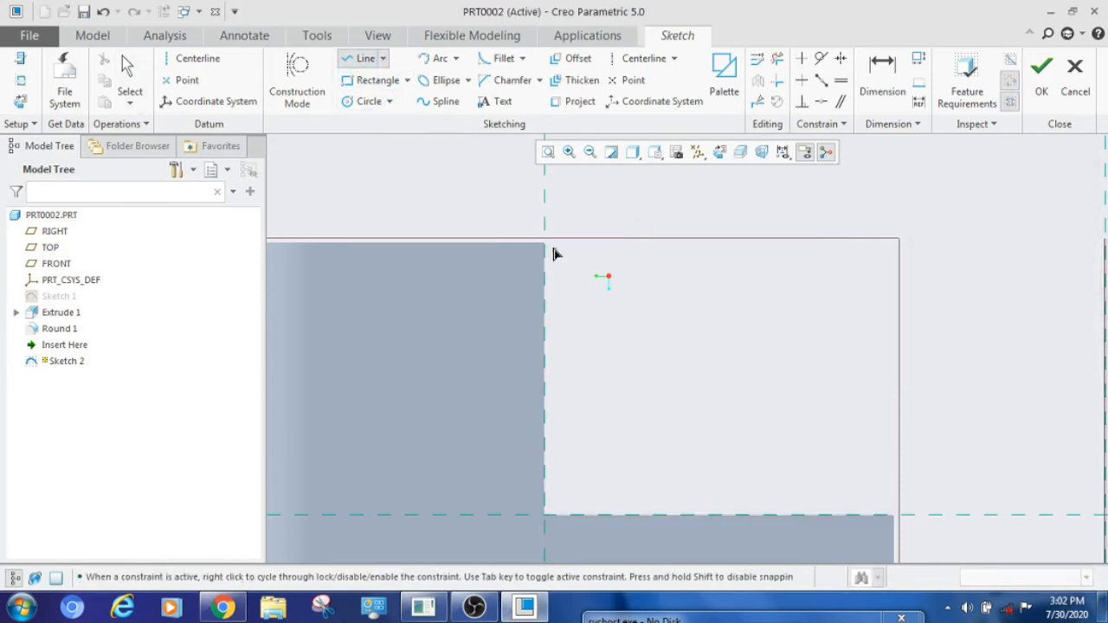
click(545, 516)
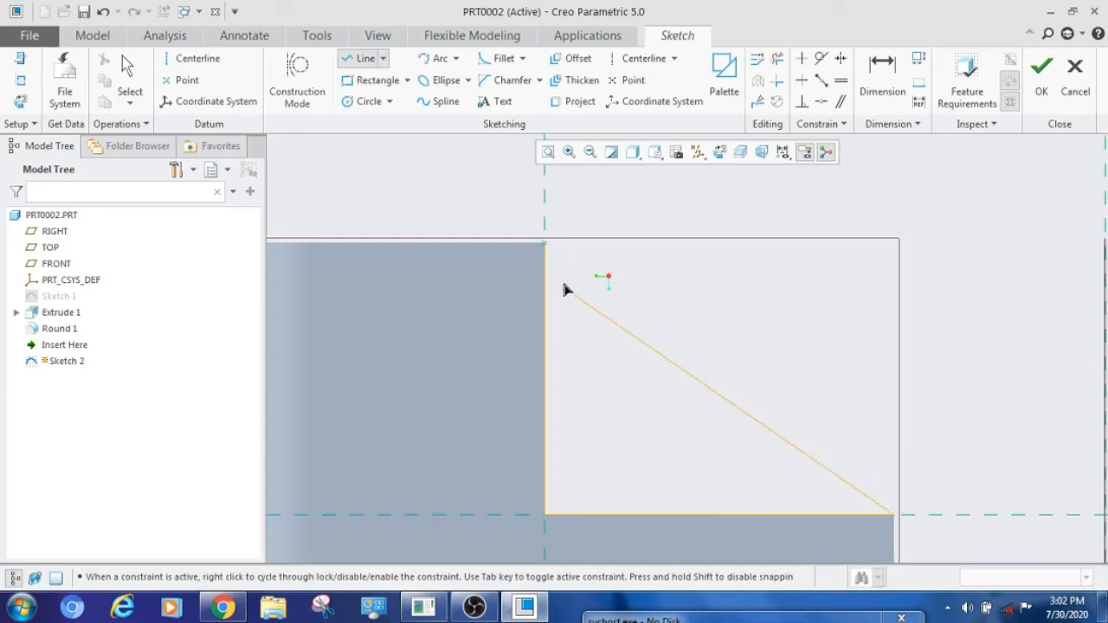
click(546, 253)
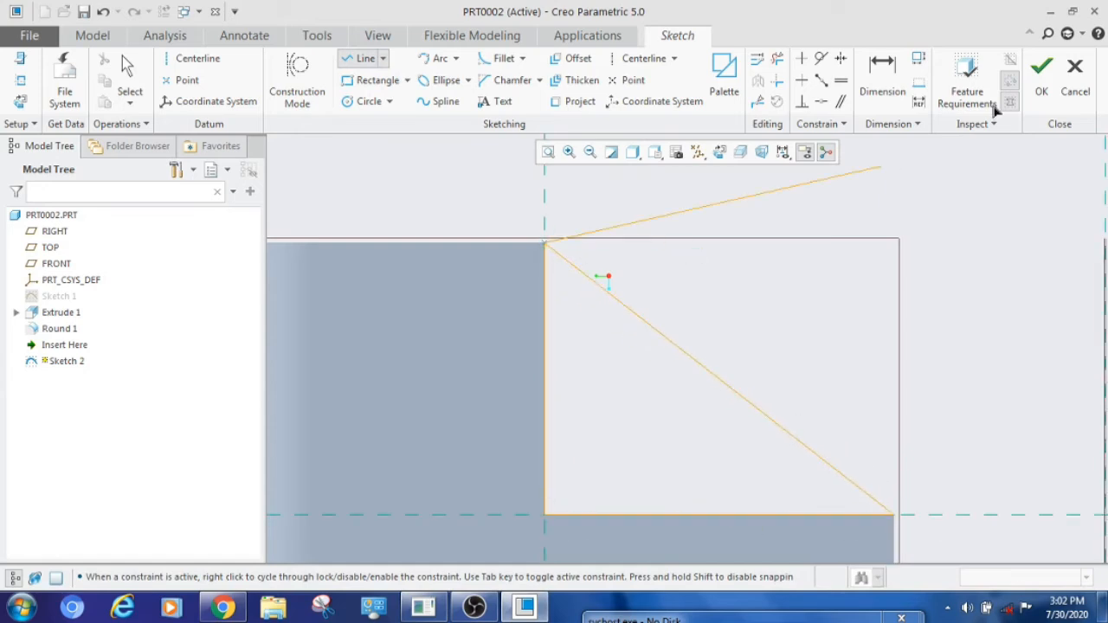
middle_click(828, 321)
middle_drag(730, 427, 712, 438)
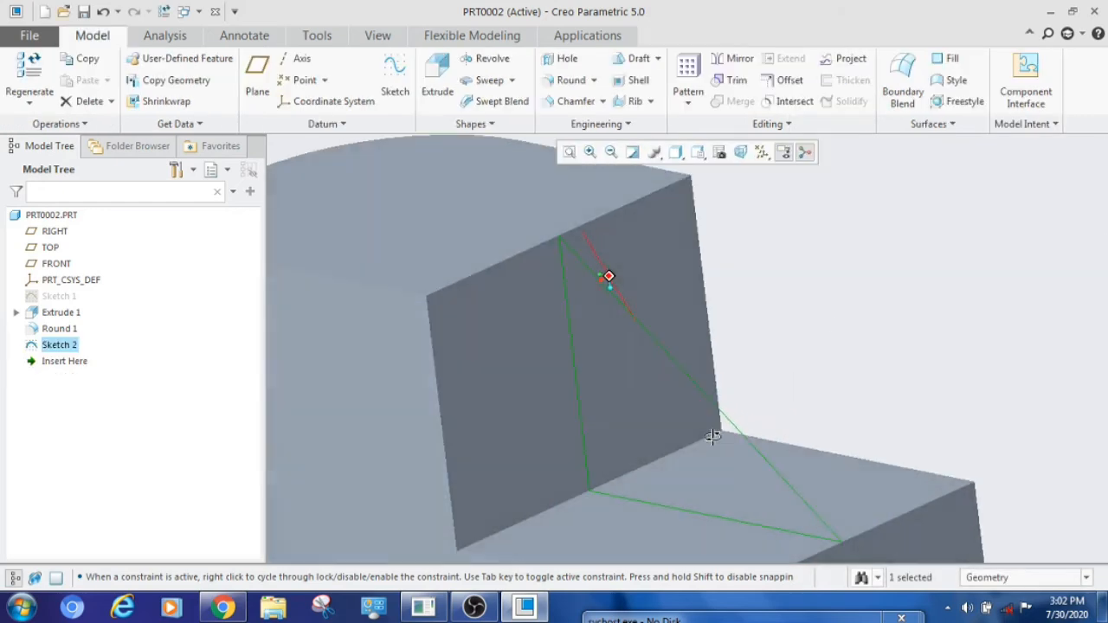
scroll(626, 370, up, 4)
middle_drag(838, 492, 823, 500)
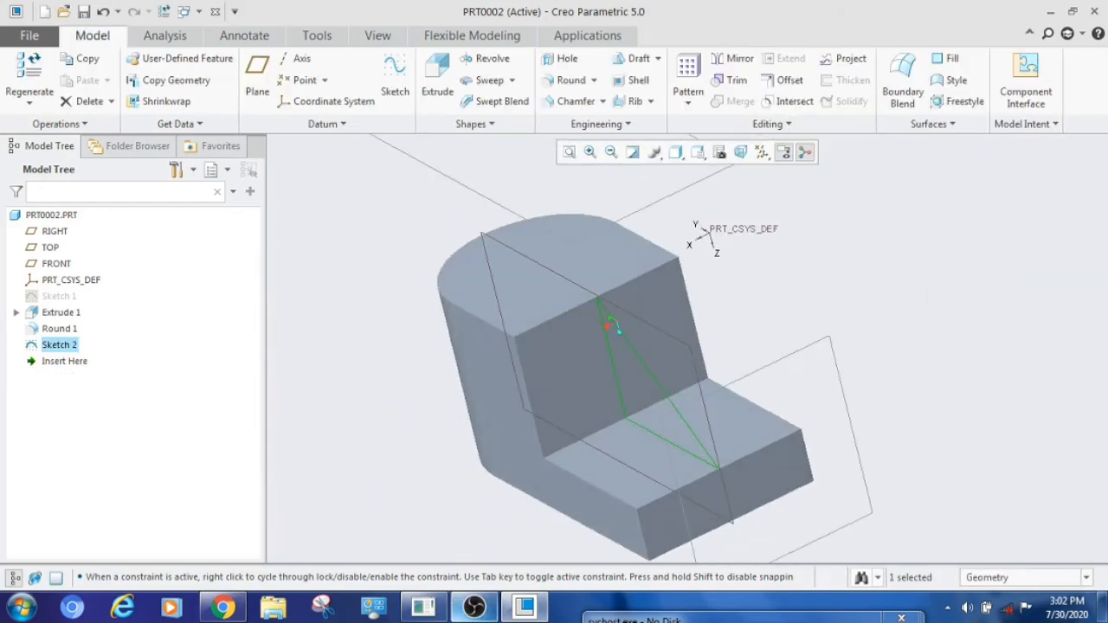
Step: Check the rib in the reference drawing and start extruding the triangular sketch with a depth of 7
click(223, 608)
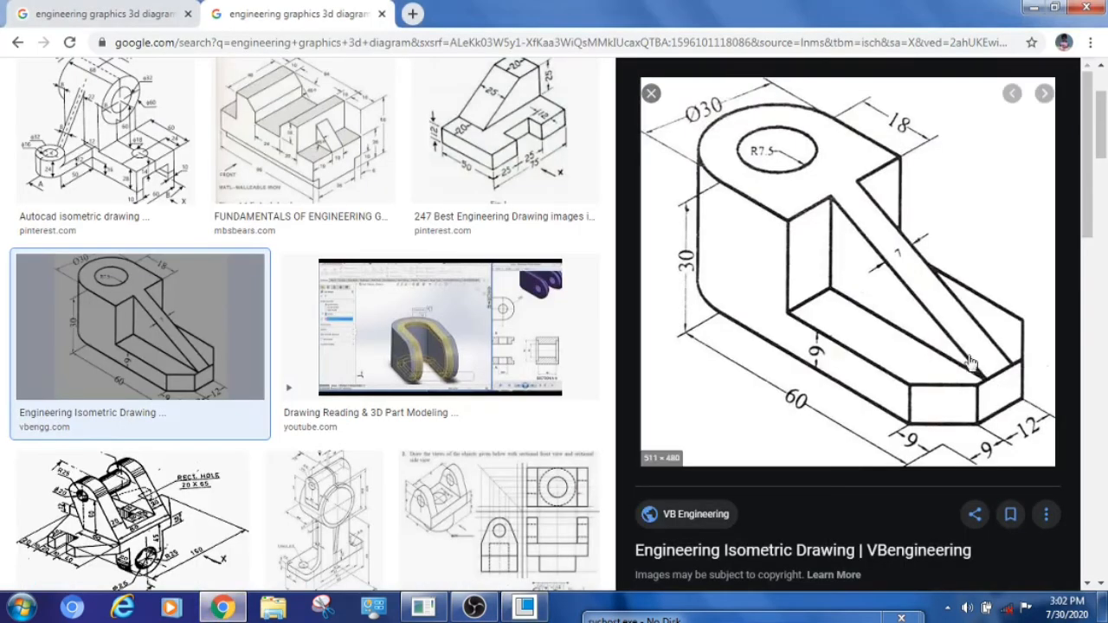
click(524, 608)
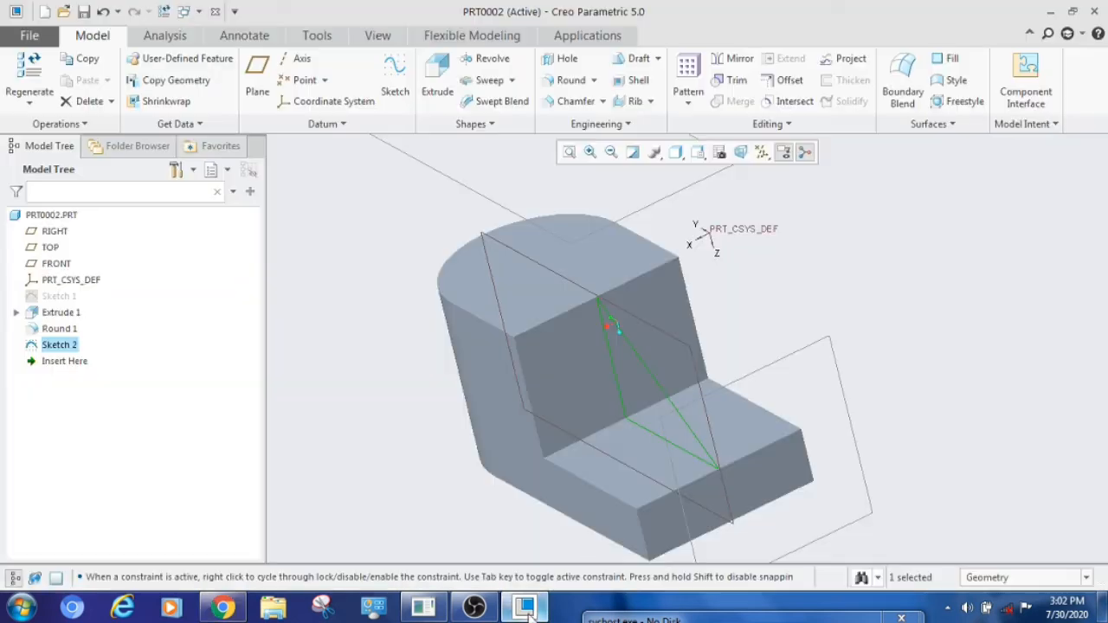
click(437, 82)
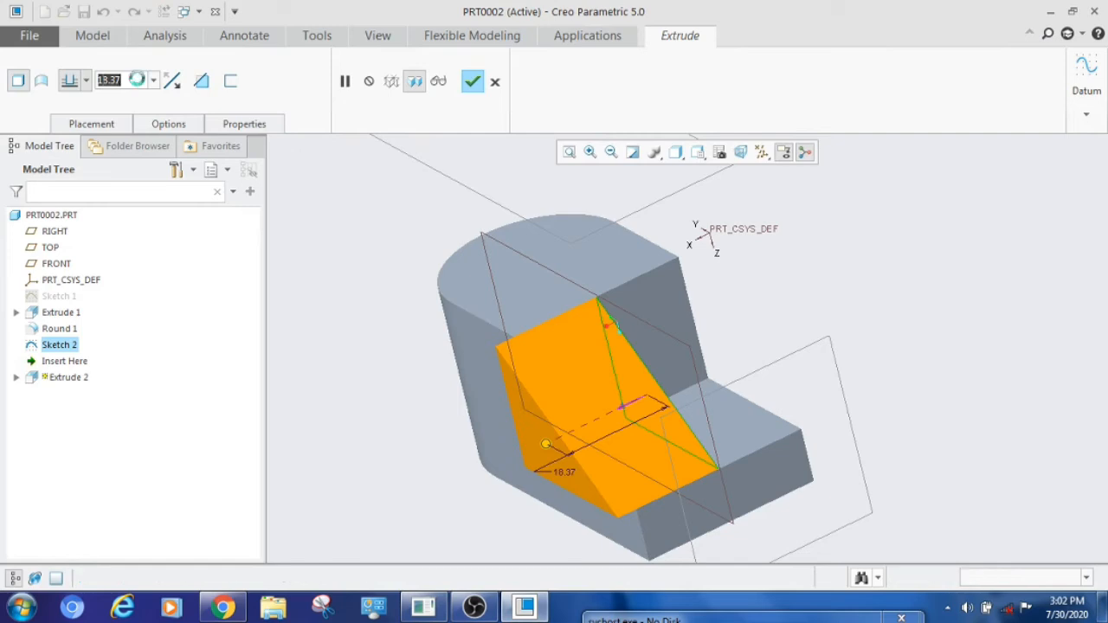
text(7)
key(Return)
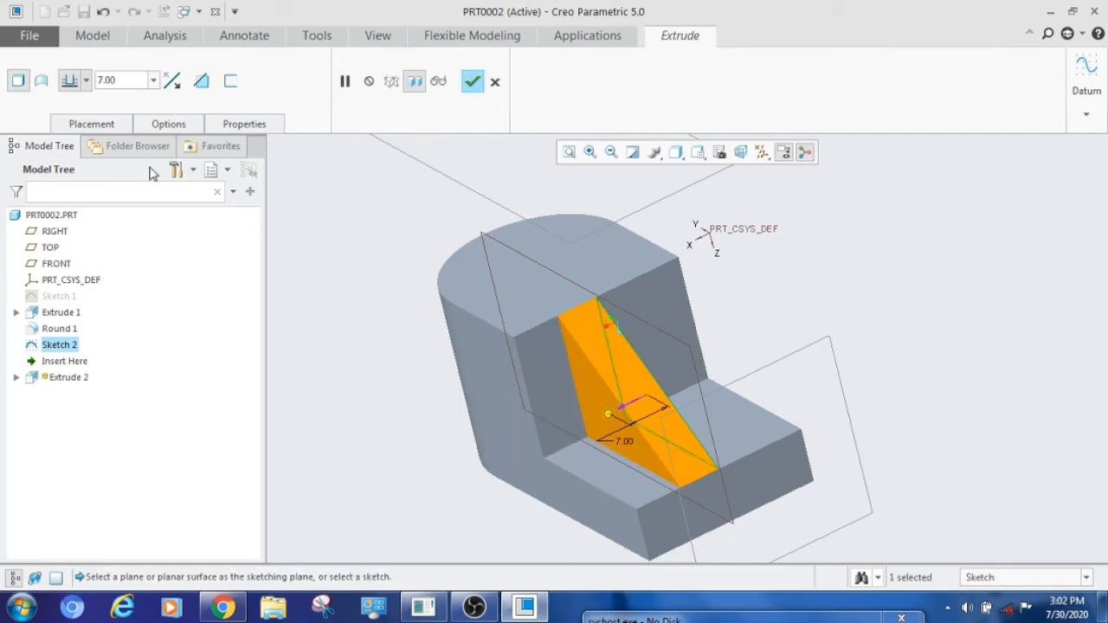
Step: Make the rib extrusion symmetric about its sketch plane and complete it
click(85, 80)
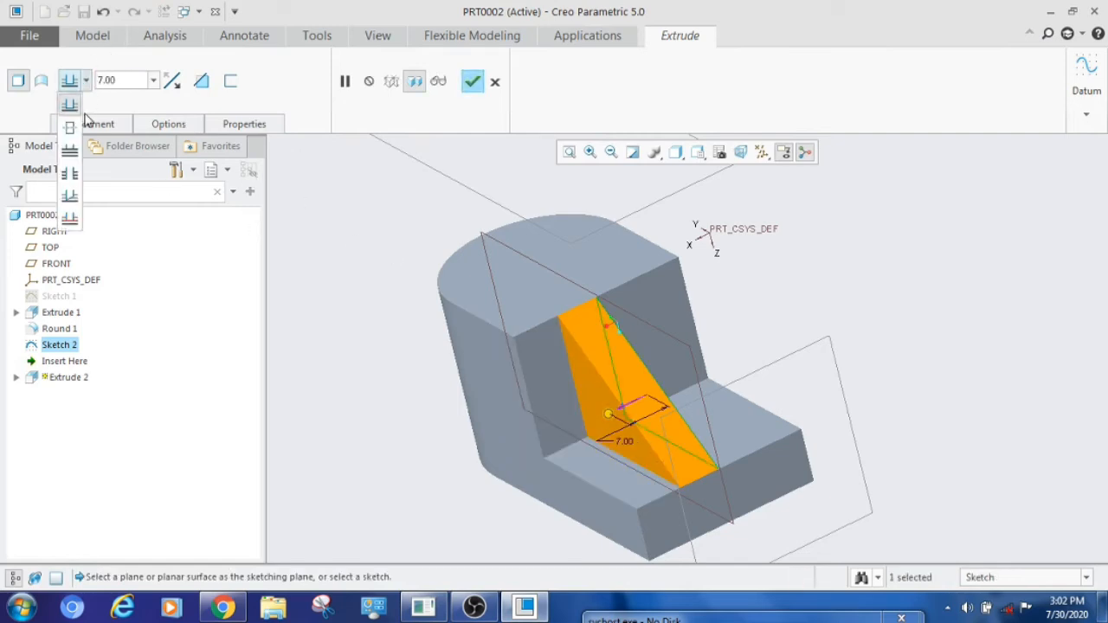
click(71, 127)
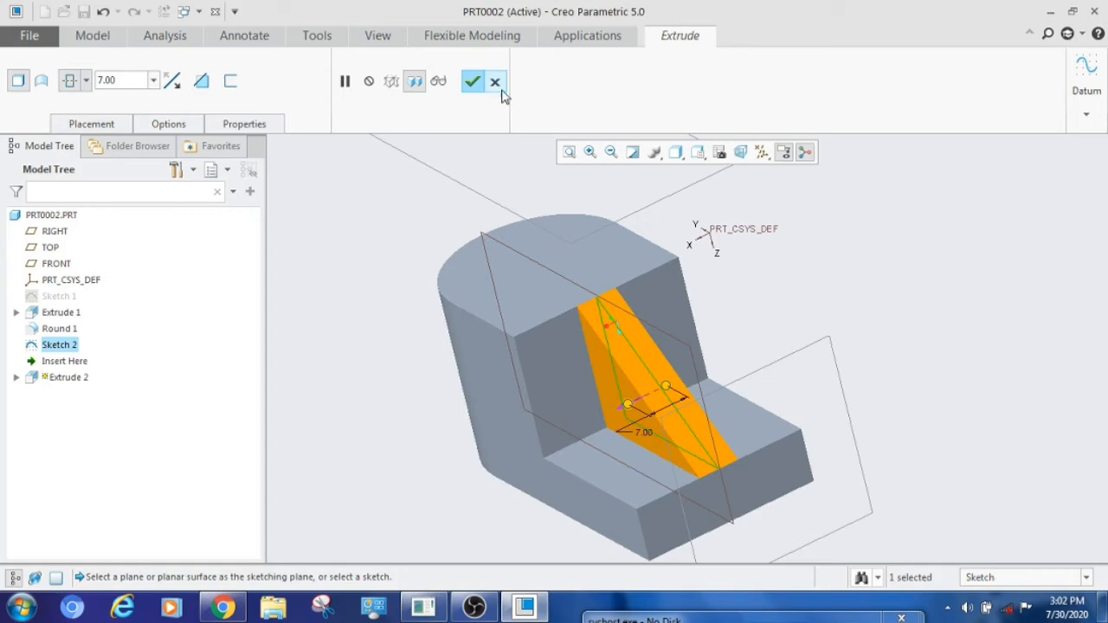
click(473, 82)
mouse_move(403, 374)
middle_down()
mouse_move(404, 341)
mouse_move(408, 364)
middle_up()
Step: Check the corner cuts in the reference drawing and start an Edge Chamfer on one vertical edge at the base's outer end
click(222, 608)
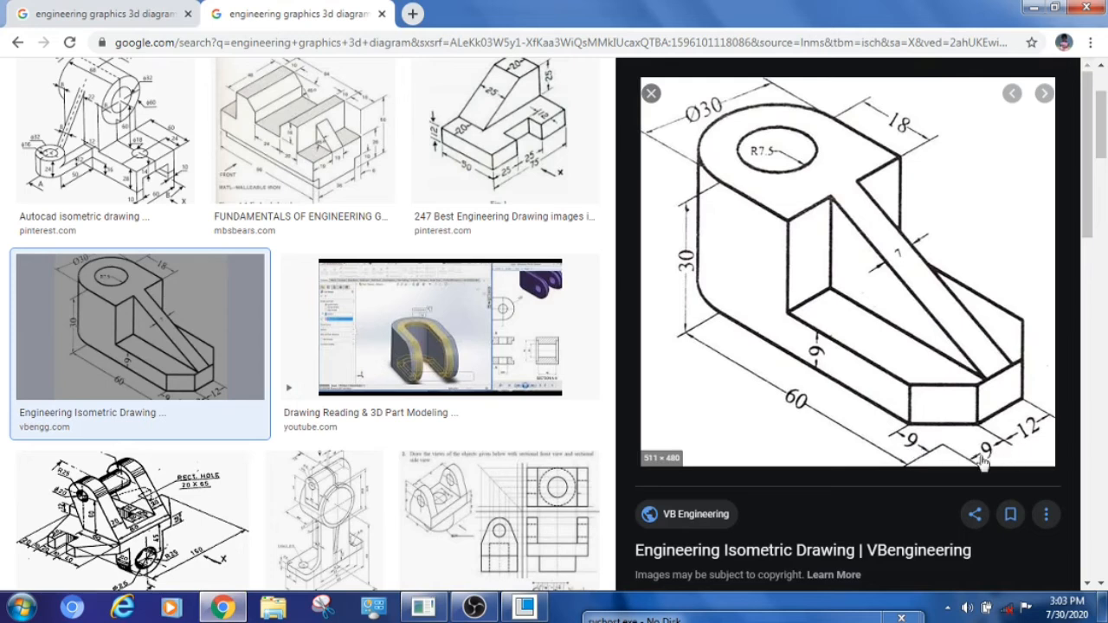
key(alt+Tab)
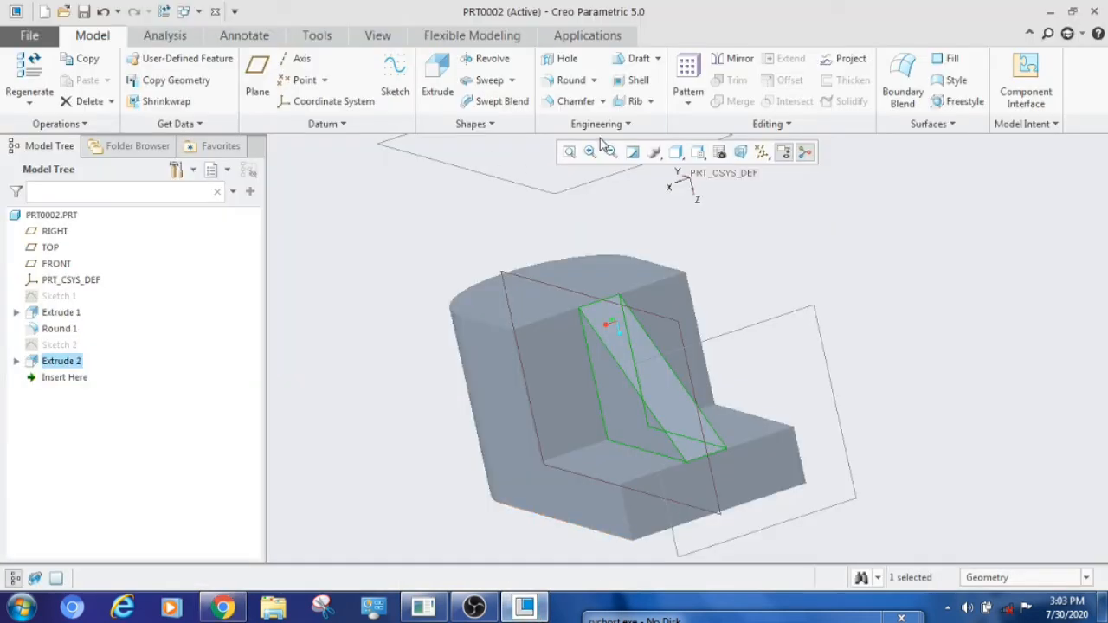
click(576, 101)
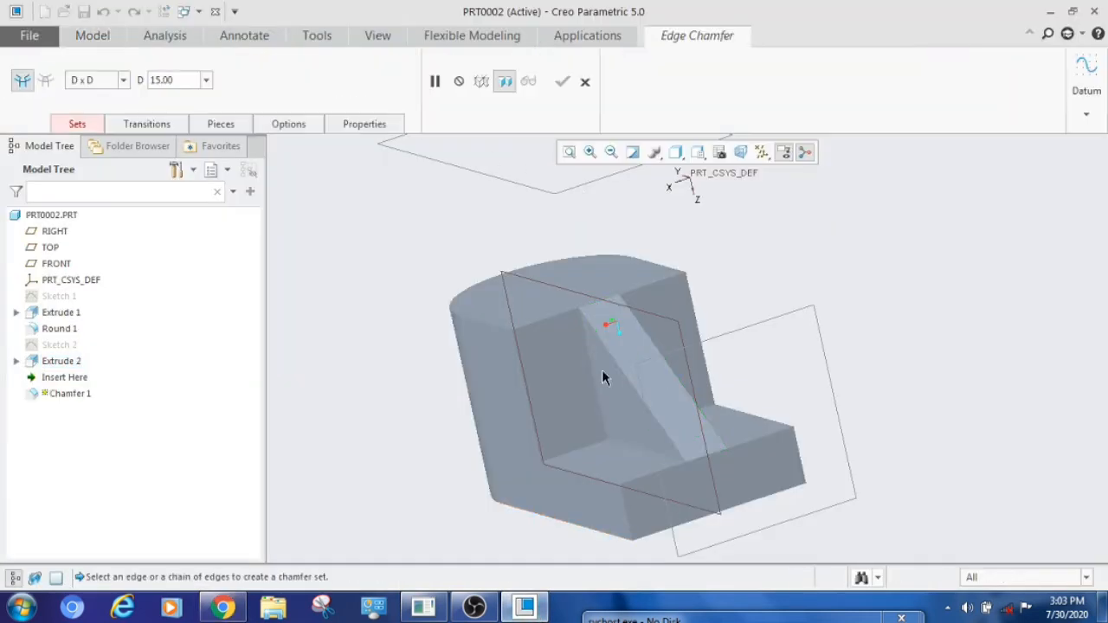
click(627, 519)
middle_drag(815, 521, 485, 312)
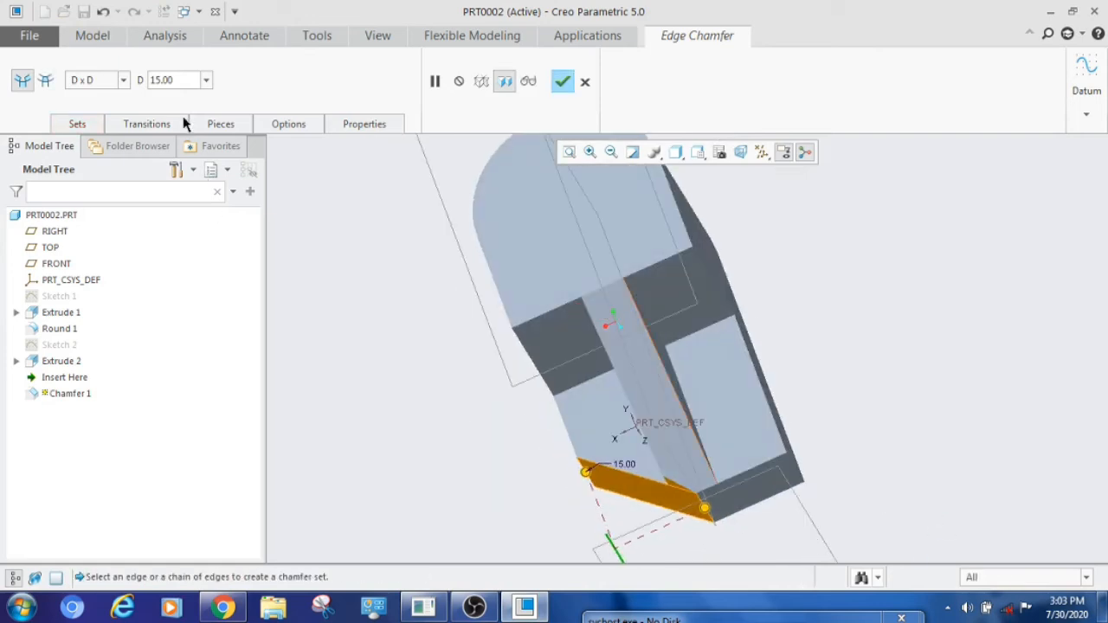
Step: Change the chamfer type to D1 x D2, set both D1 and D2 to 9, and swap the two distance directions
click(125, 81)
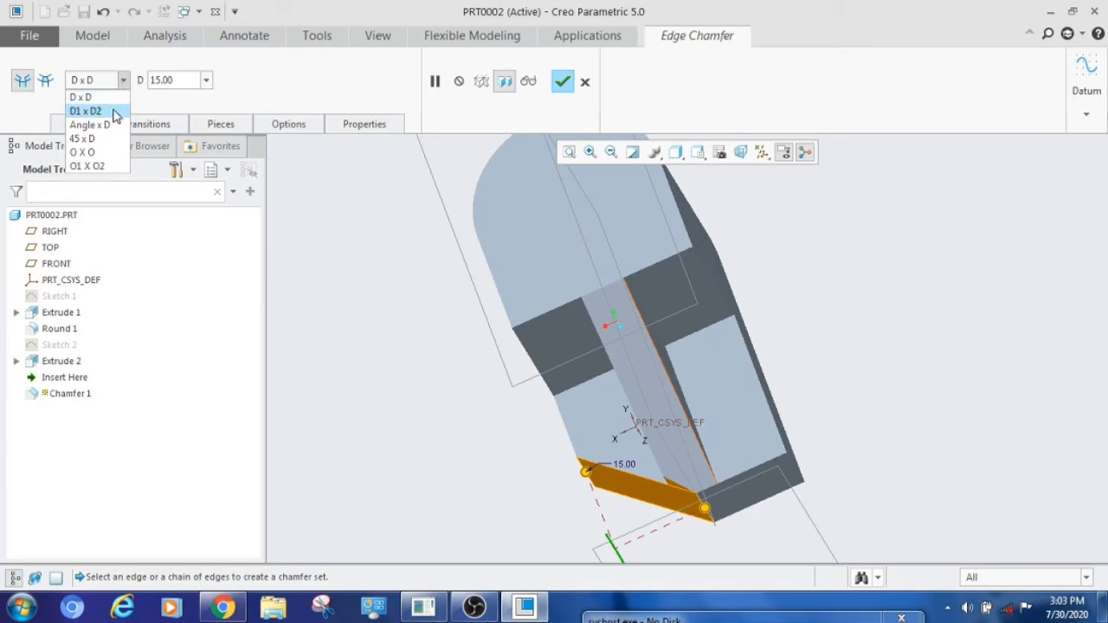
click(112, 111)
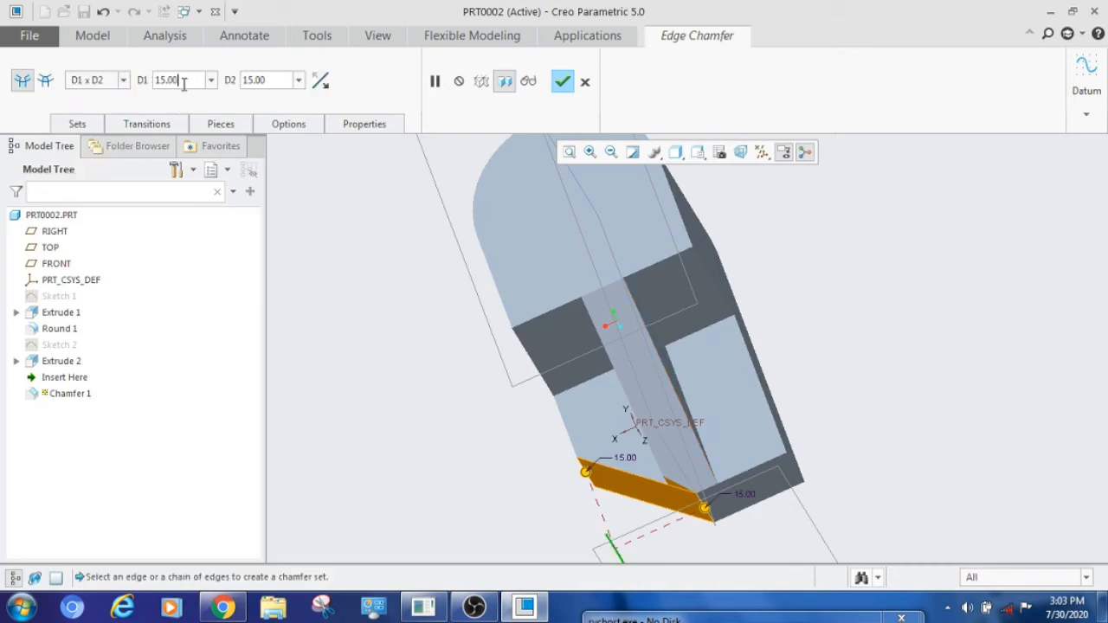
text(9)
key(Return)
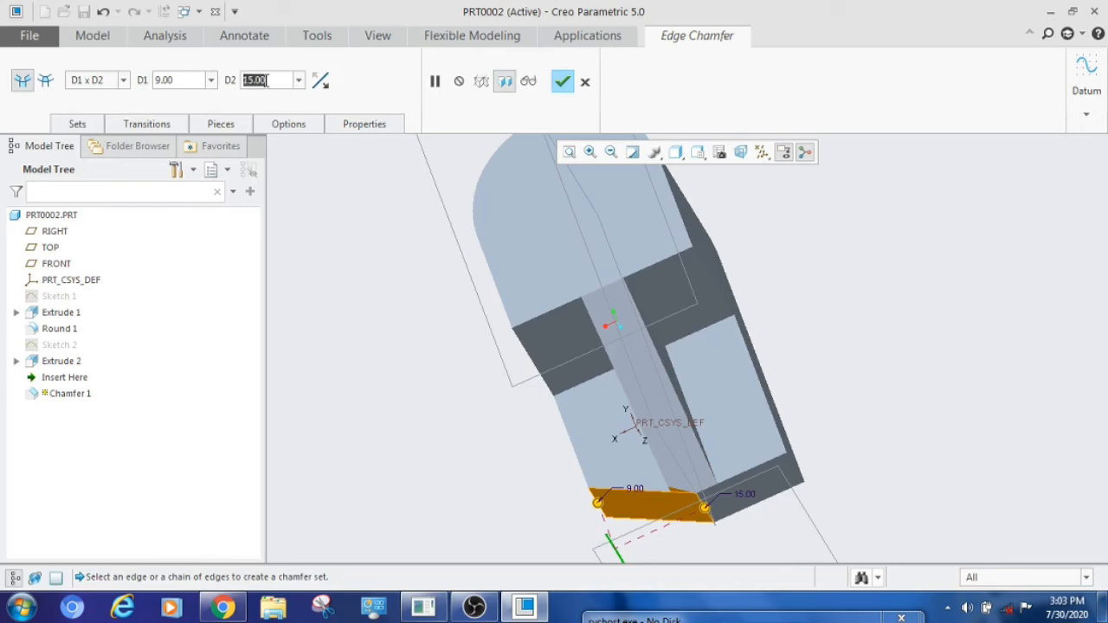
text(9)
key(Return)
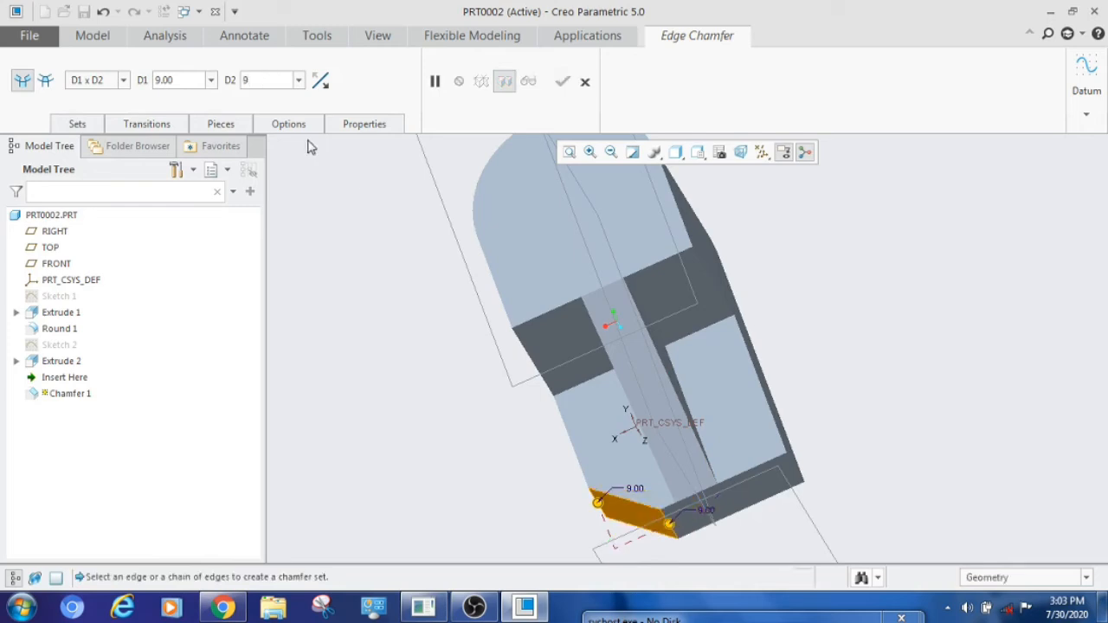
middle_drag(778, 432, 782, 424)
click(325, 90)
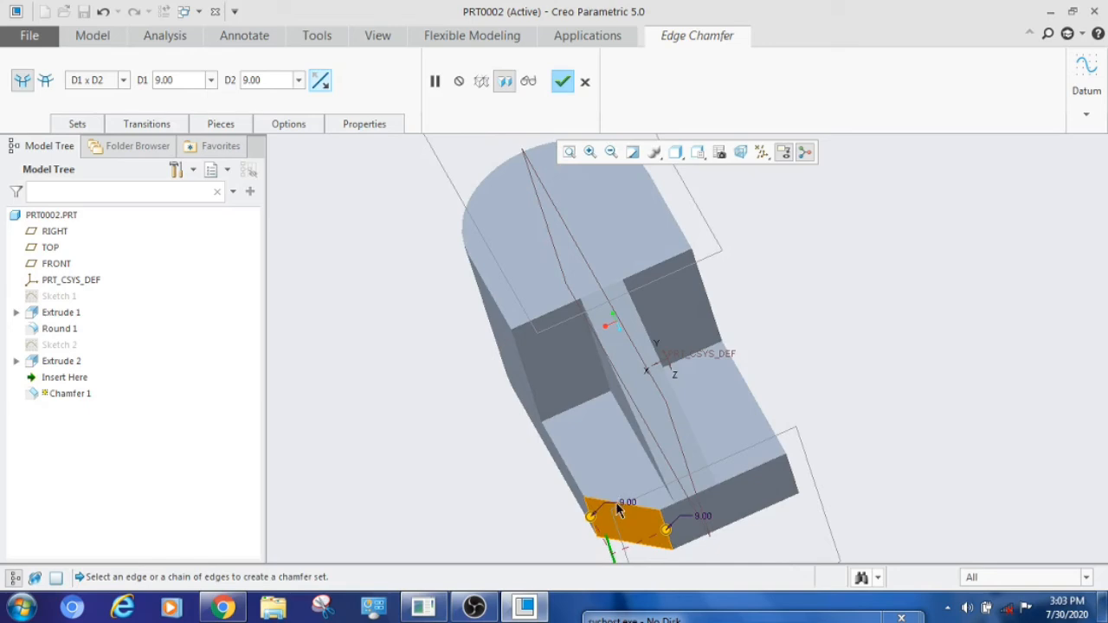
Step: Add the other vertical edge at the base's outer end to the 9 x 9 chamfer and complete it
ctrl+click(793, 474)
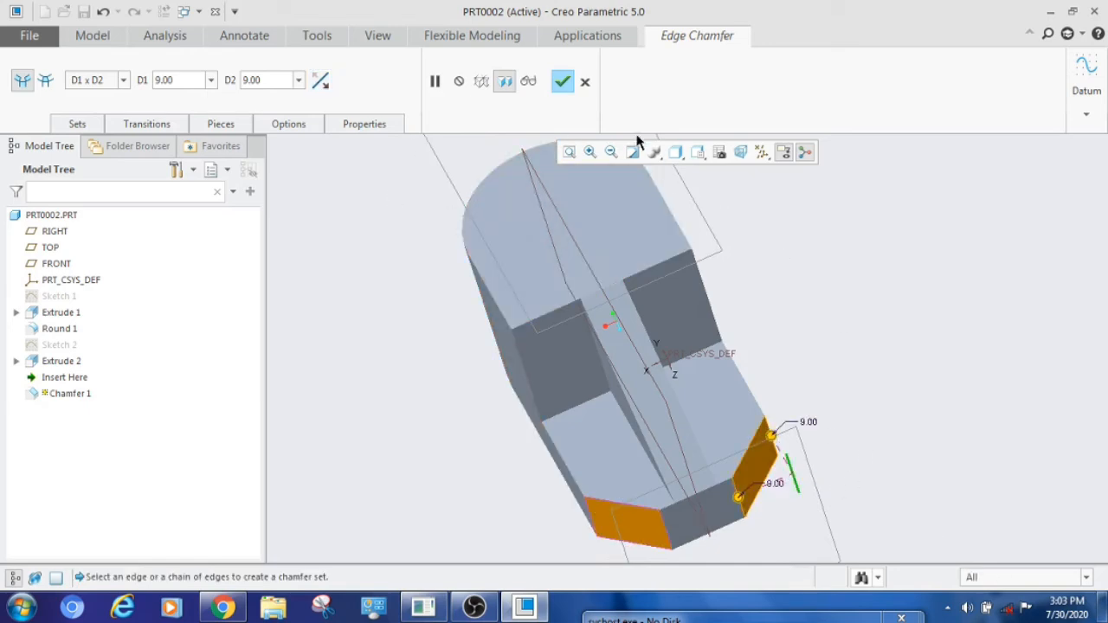
click(563, 82)
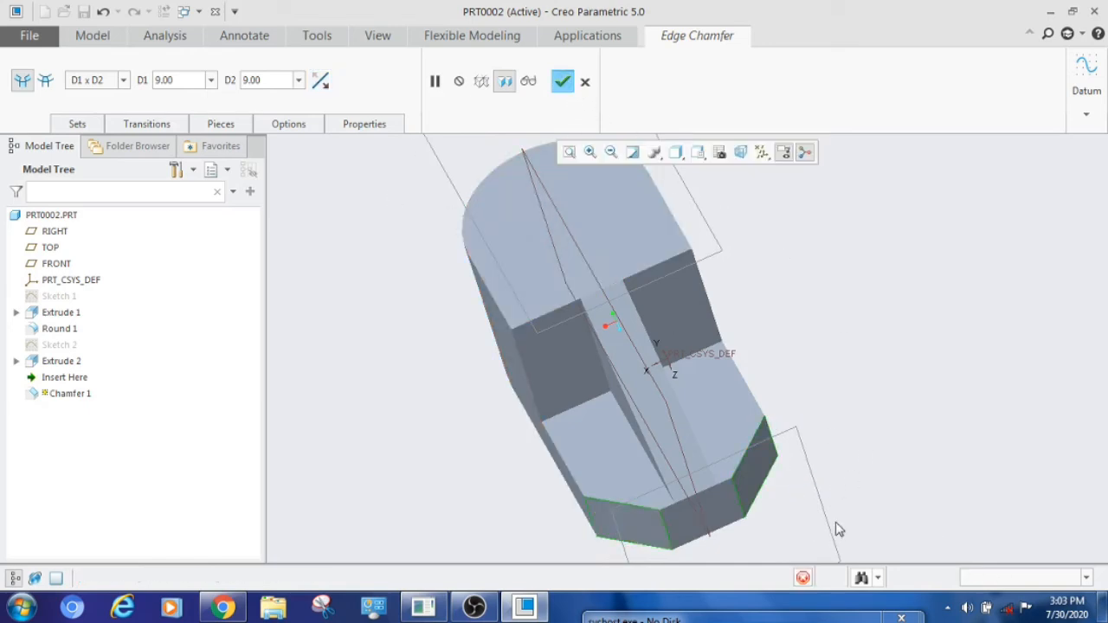
middle_drag(831, 475, 871, 470)
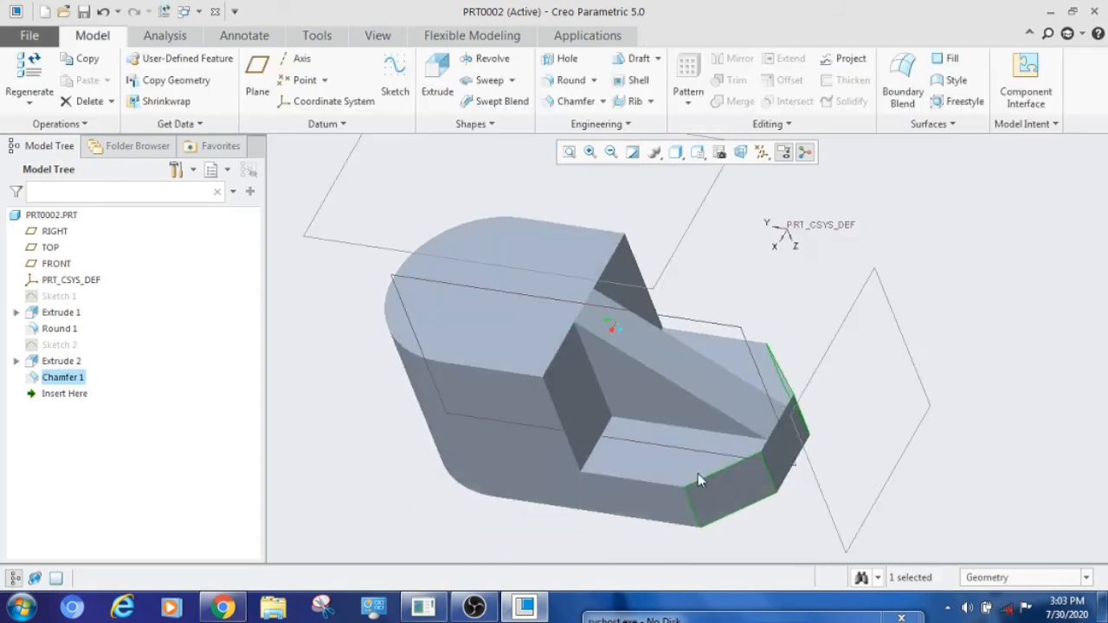
middle_drag(644, 462, 618, 472)
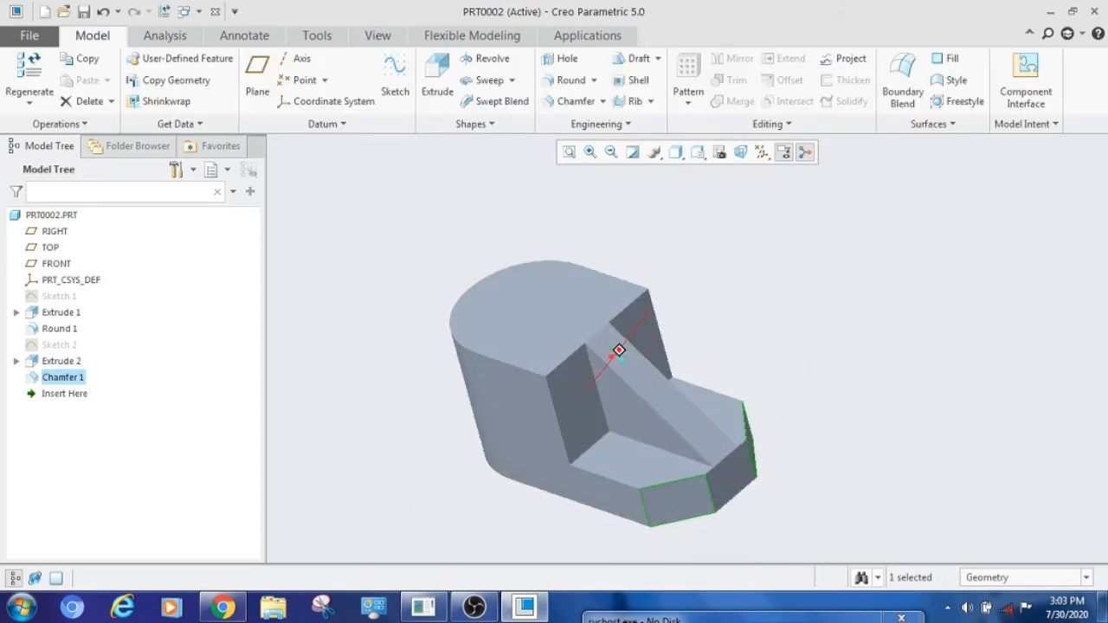
Step: Check the hole in the reference drawing and start a new sketch on the tall block's upper face, viewed face-on
click(223, 608)
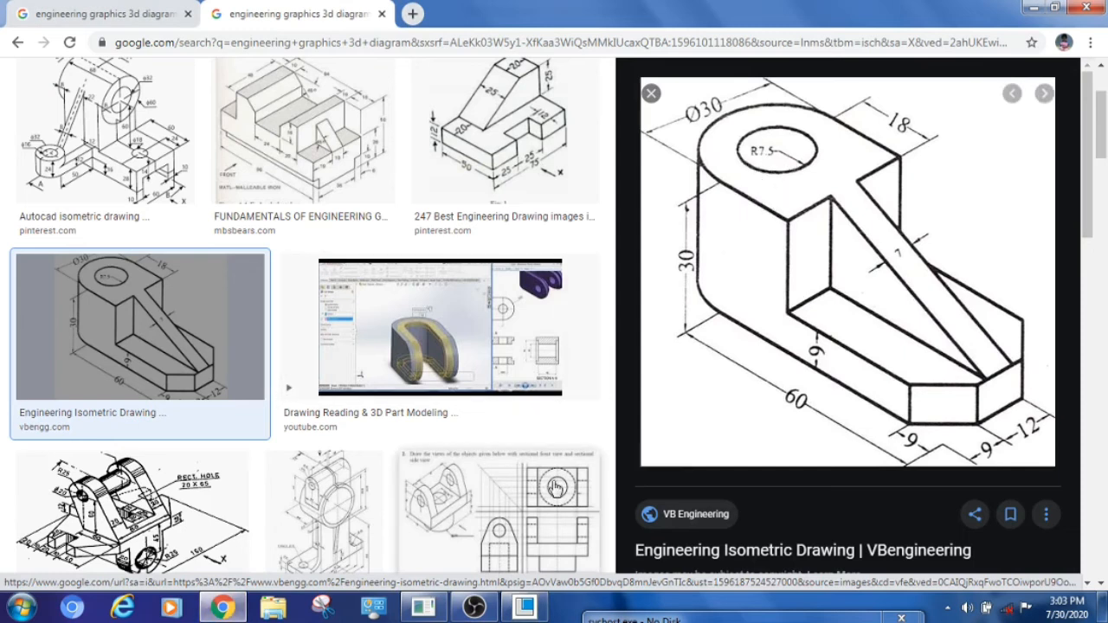
click(524, 607)
click(394, 78)
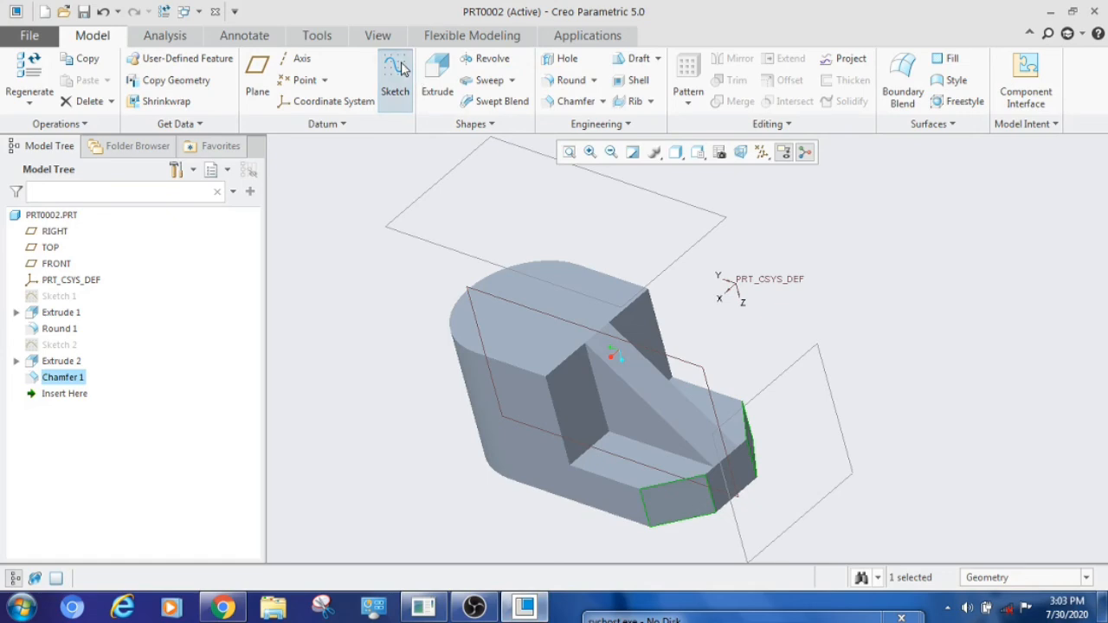
click(533, 333)
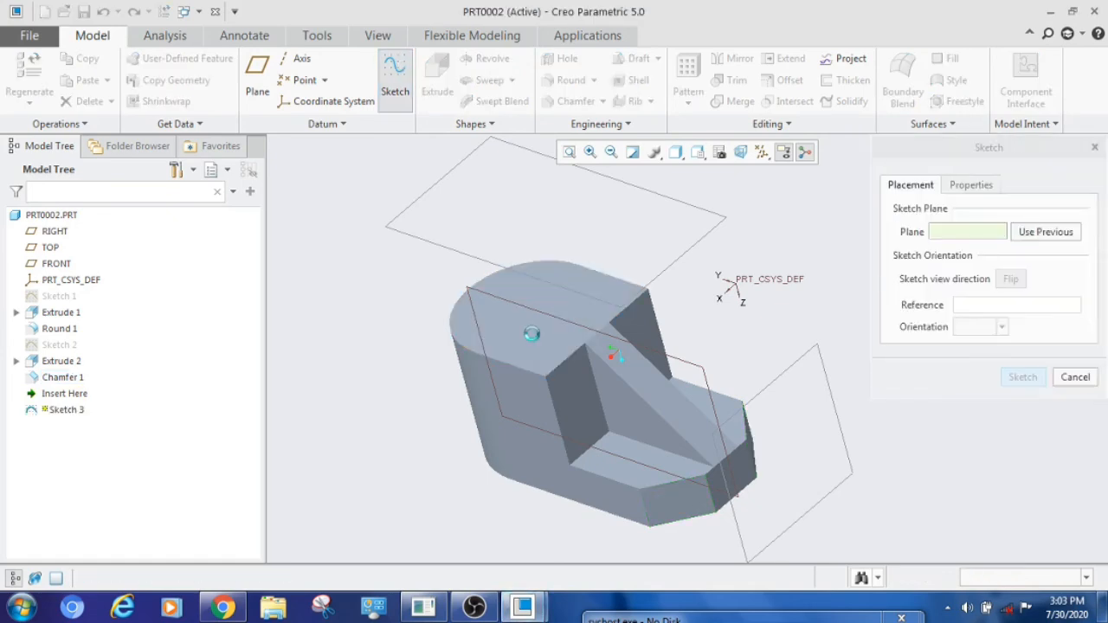
click(1020, 377)
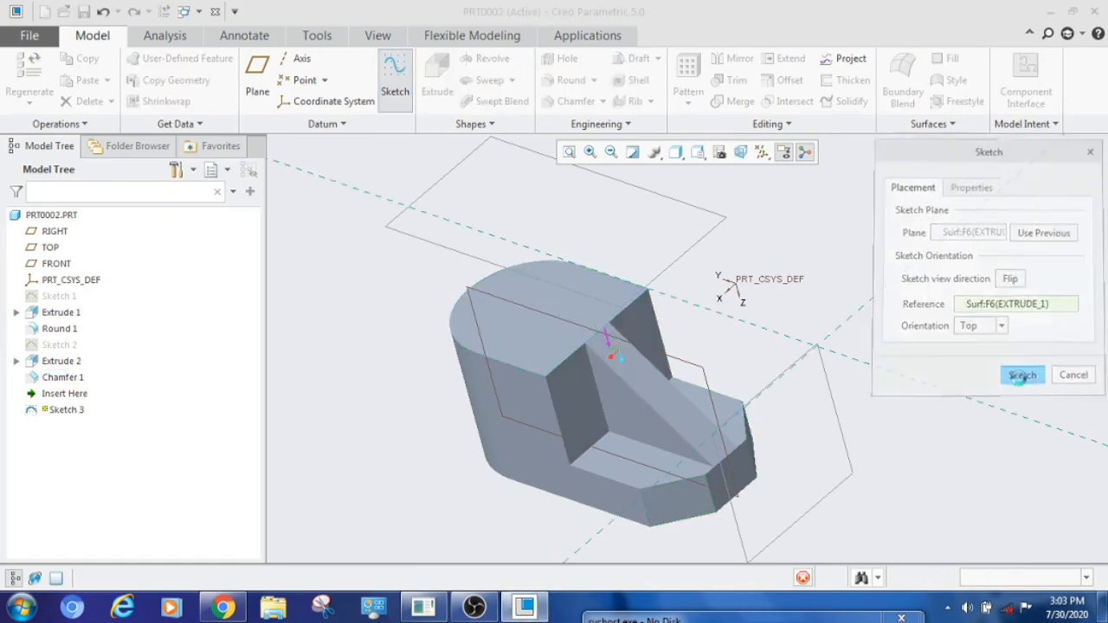
click(17, 102)
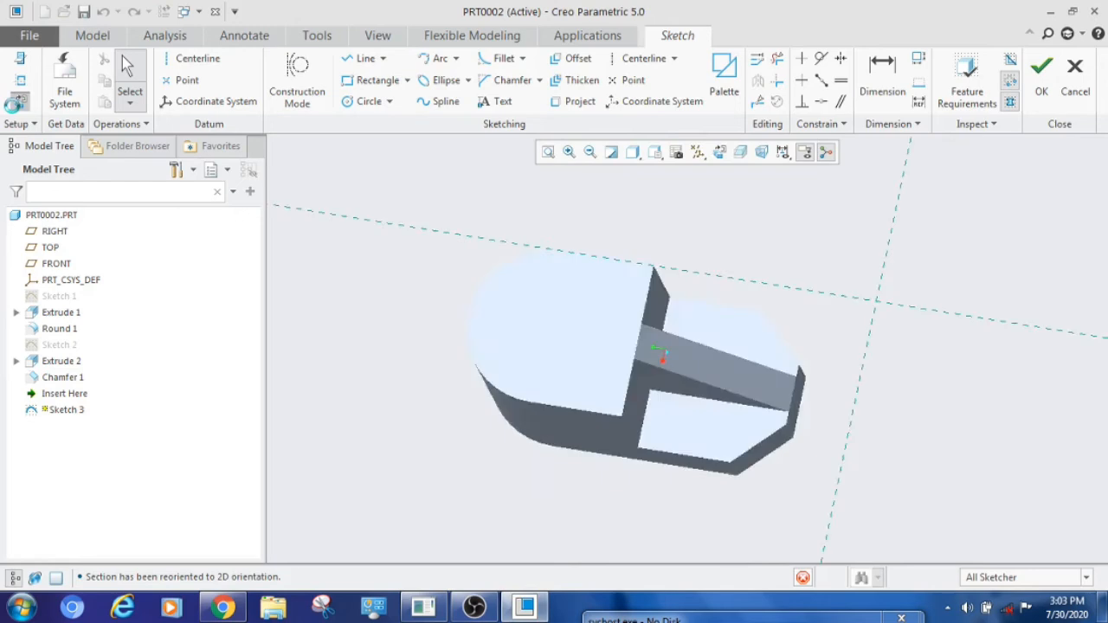
Step: Sketch a circle on the tall block's upper face, near the rounded end and slightly off the block's centre line
click(367, 101)
scroll(591, 385, down, 1)
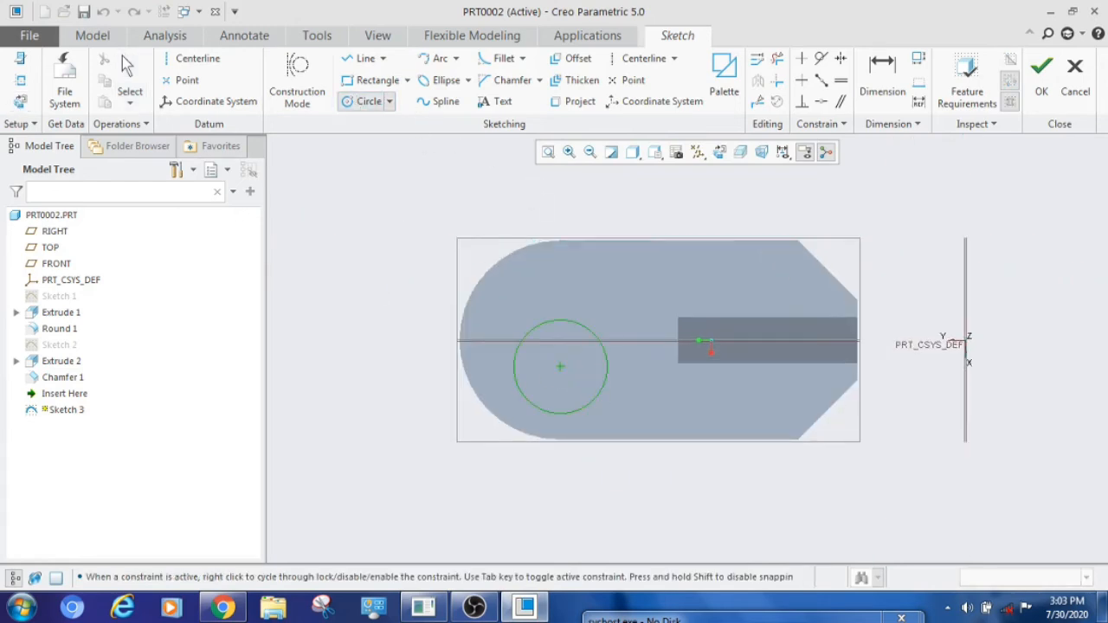
middle_click(541, 402)
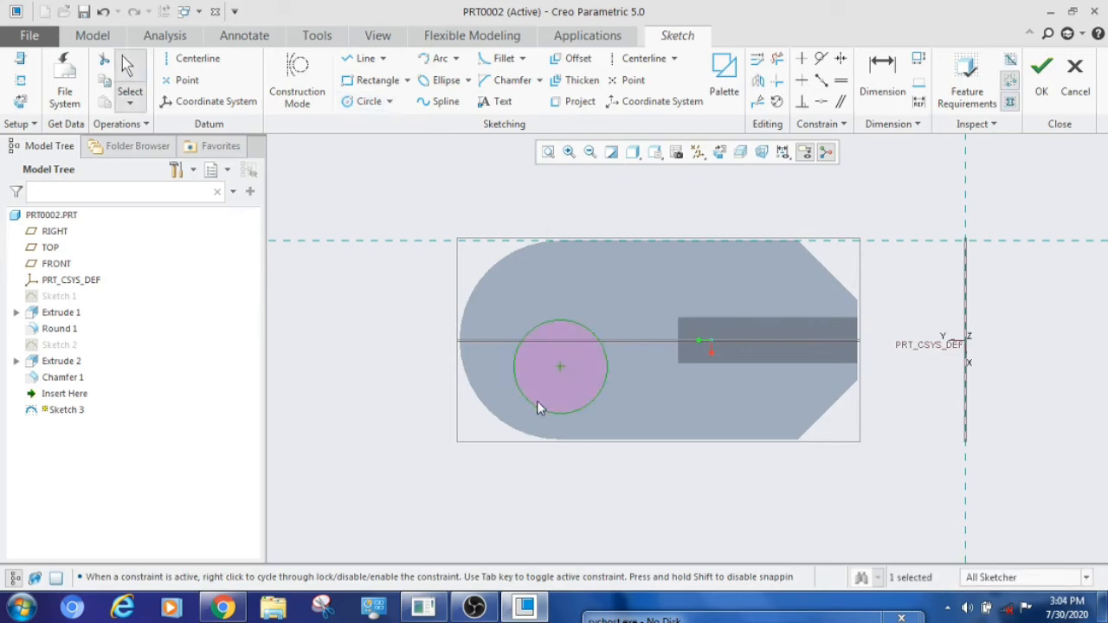
Step: Try to make the circle's centre coincident with the datum plane line running lengthwise through the block
click(632, 314)
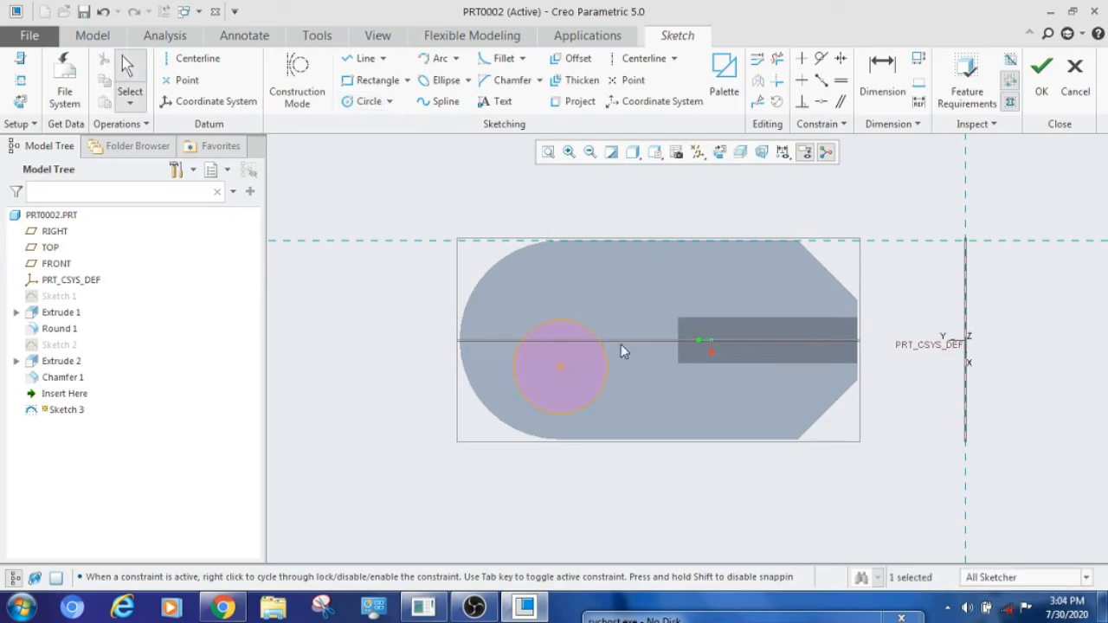
click(559, 370)
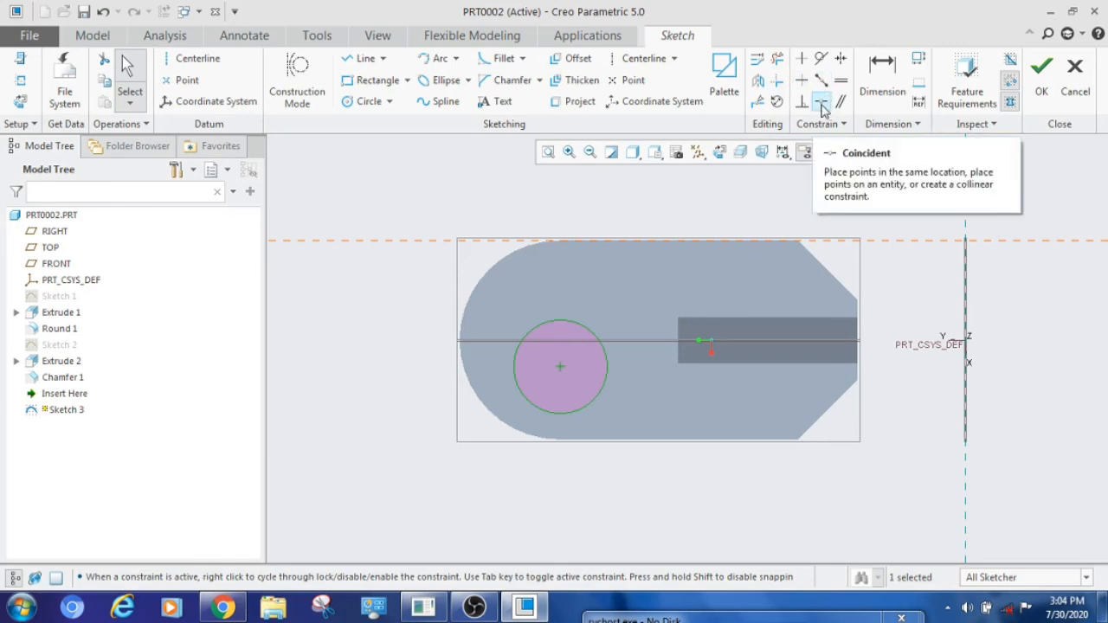
click(1035, 279)
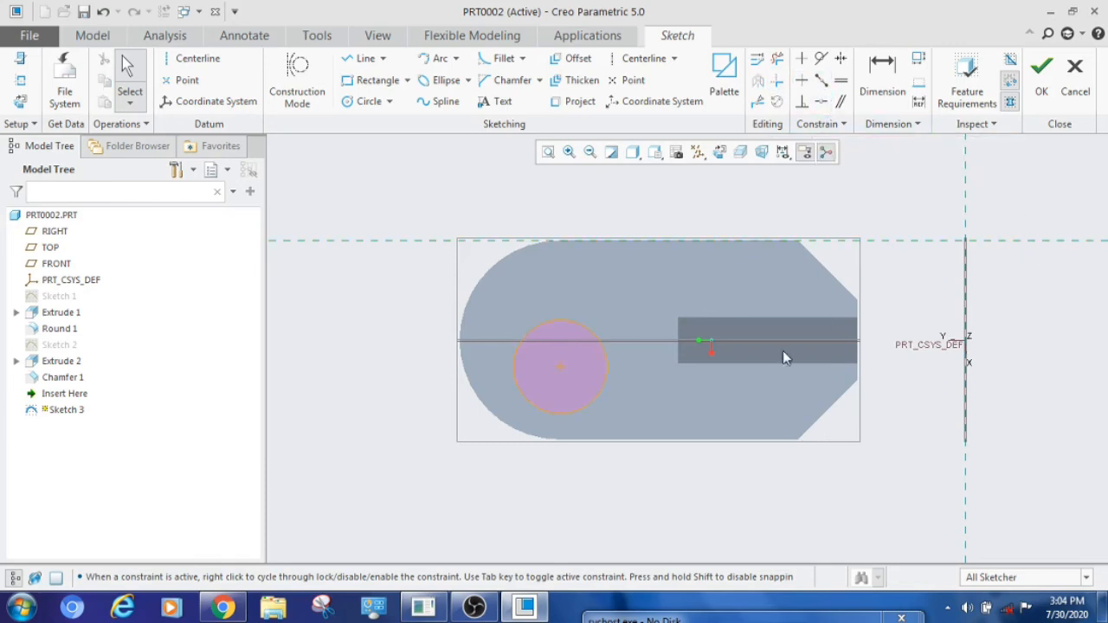
click(824, 102)
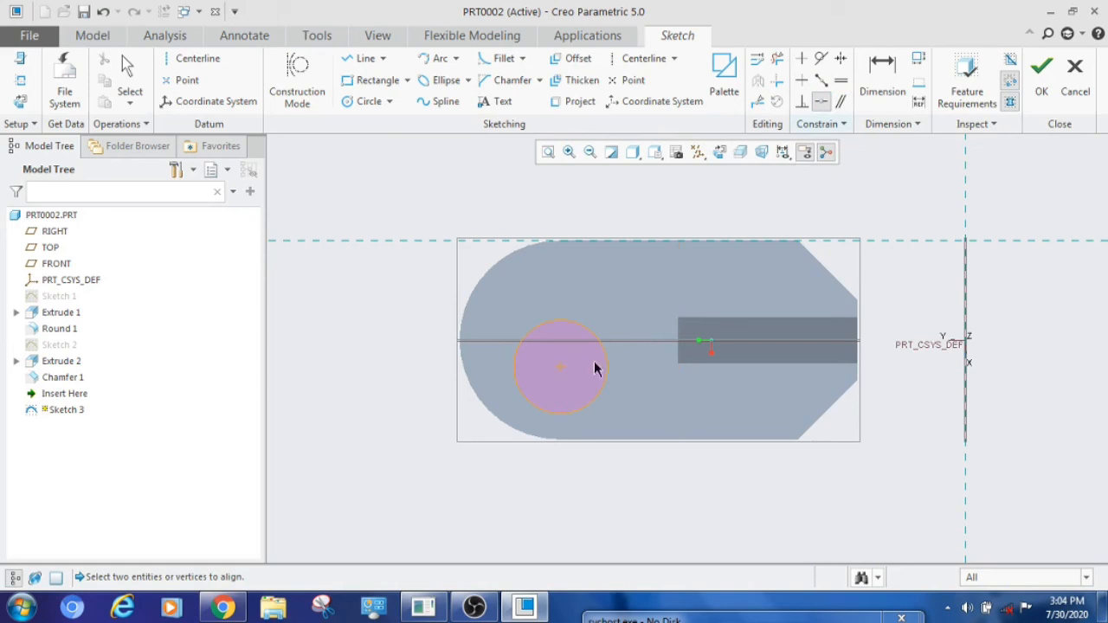
click(559, 365)
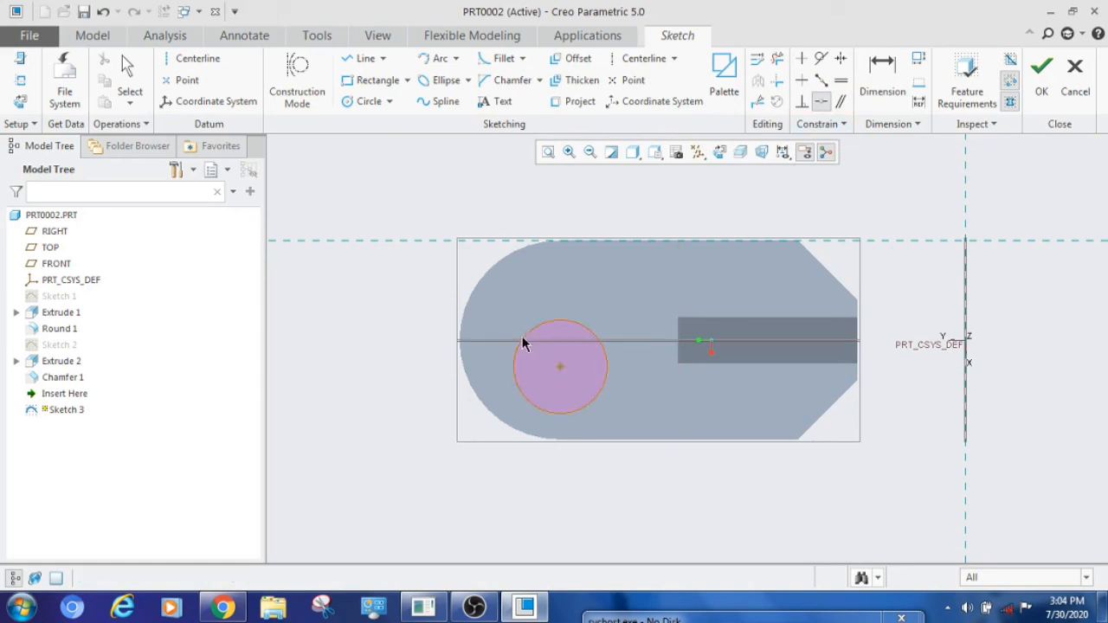
click(520, 344)
middle_click(348, 323)
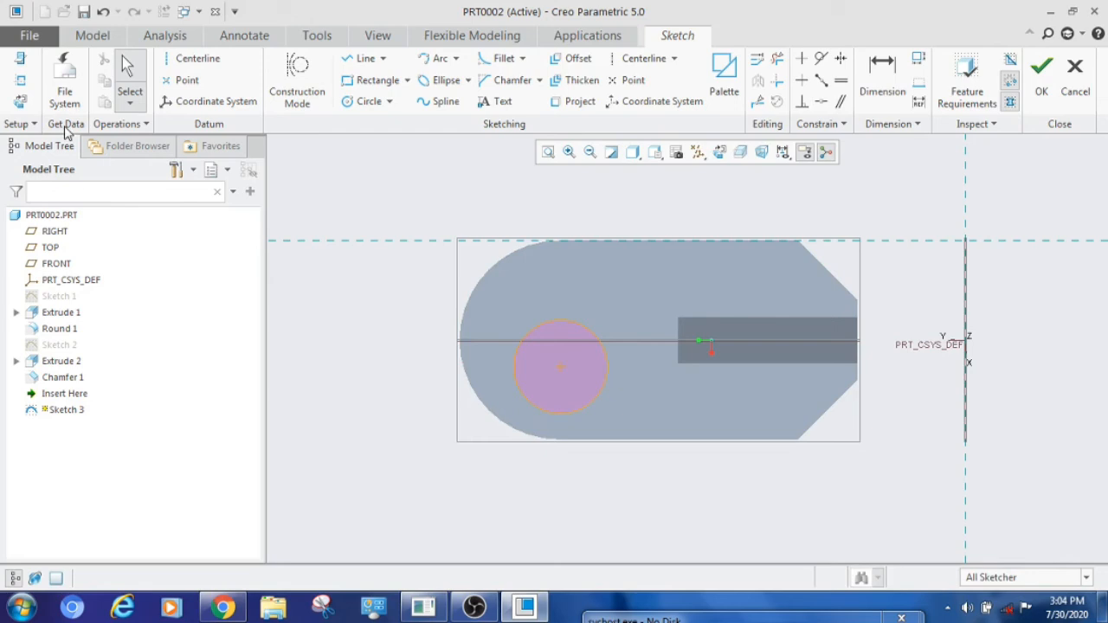
Step: Add the block's rounded end surface as a sketch reference
click(21, 87)
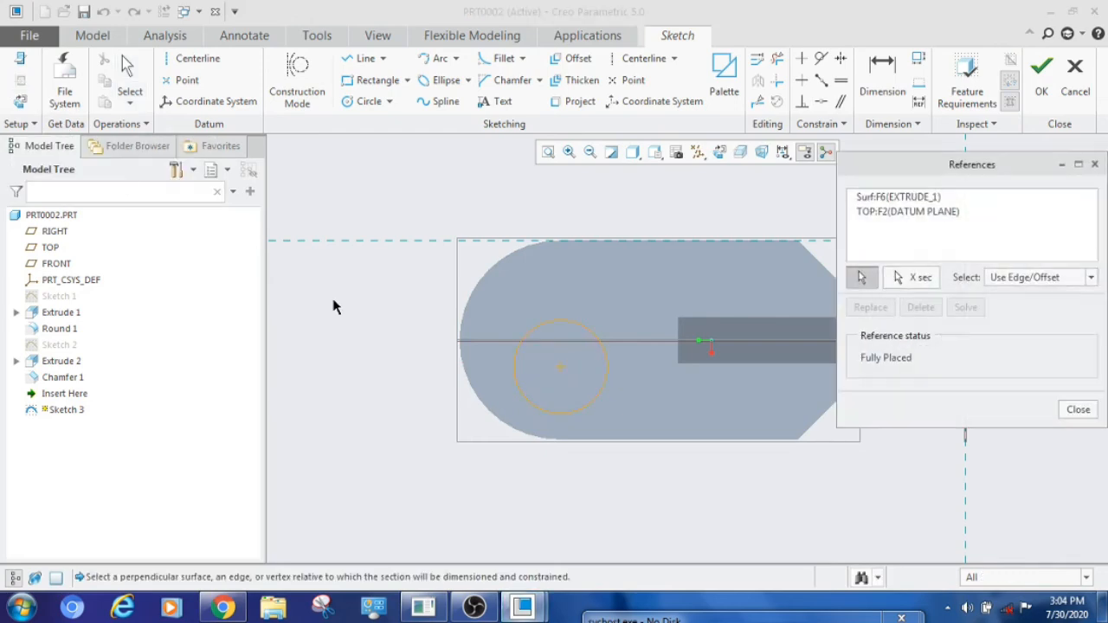
click(473, 299)
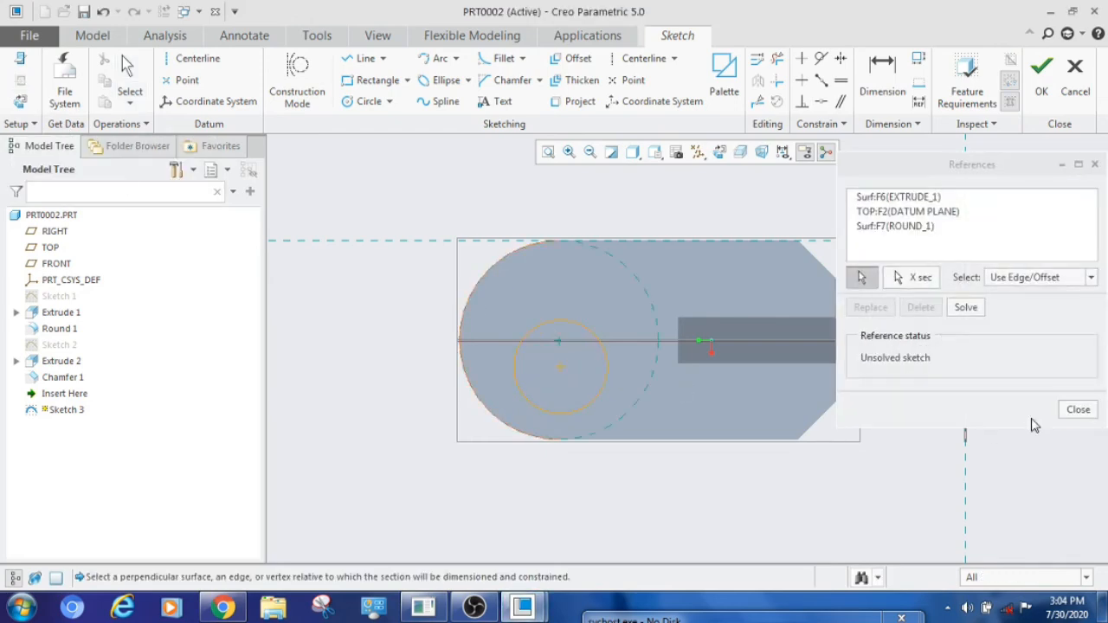
click(1077, 411)
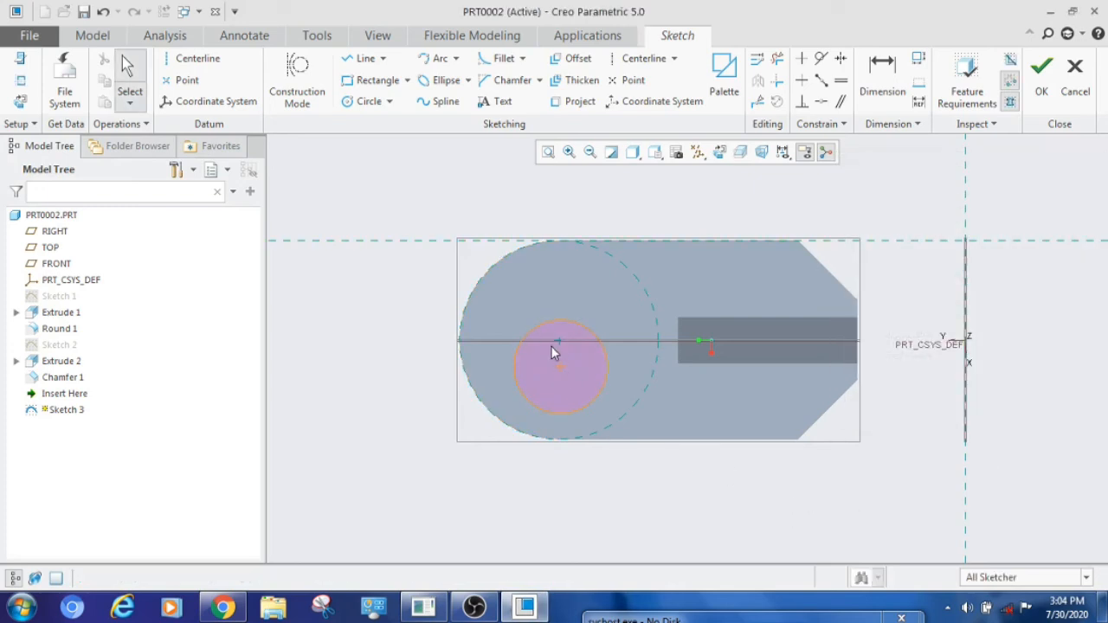
Step: Make the circle's centre coincident with the centre of the rounded end reference and finish the sketch
click(823, 103)
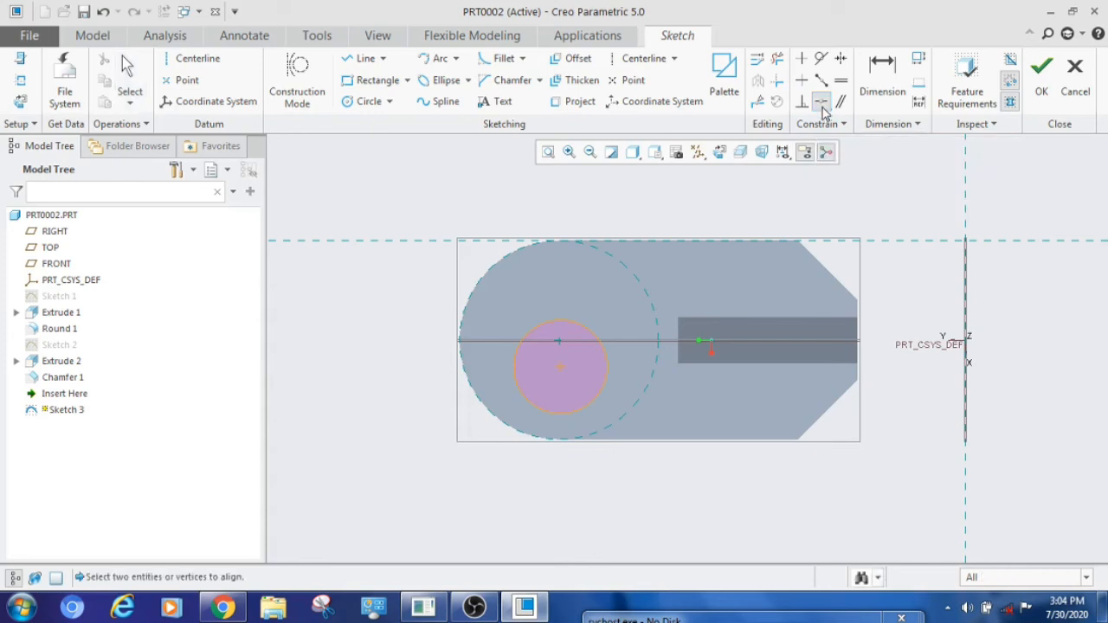
click(560, 368)
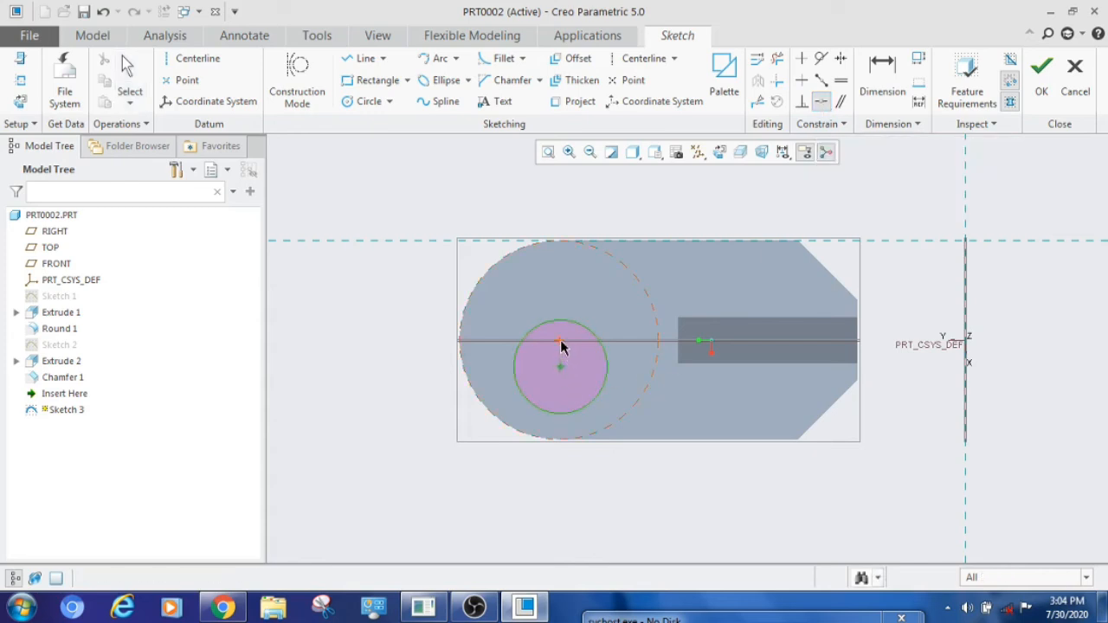
click(561, 343)
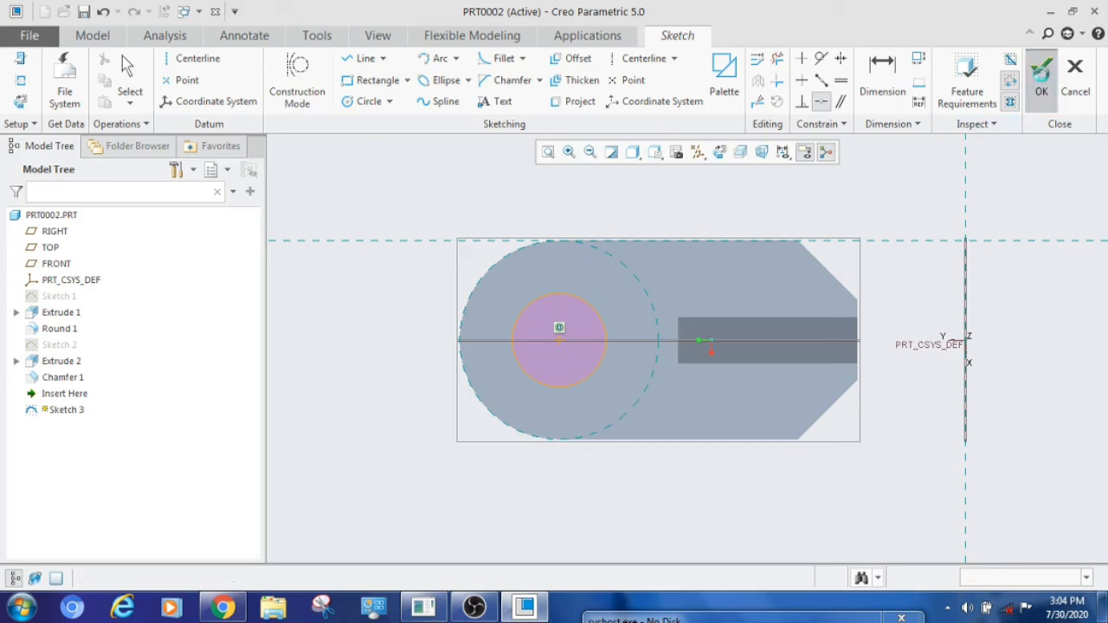
click(1042, 78)
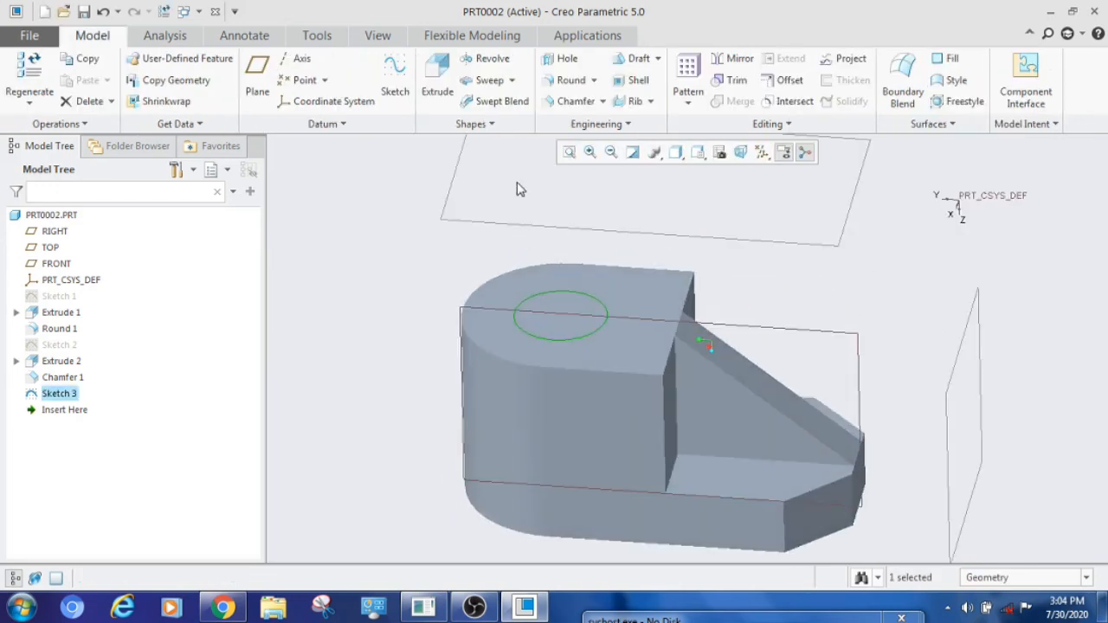
Step: Extrude the circle down into the block as a material-removing cut up to the next surface, checking the hole in the reference drawing
click(439, 76)
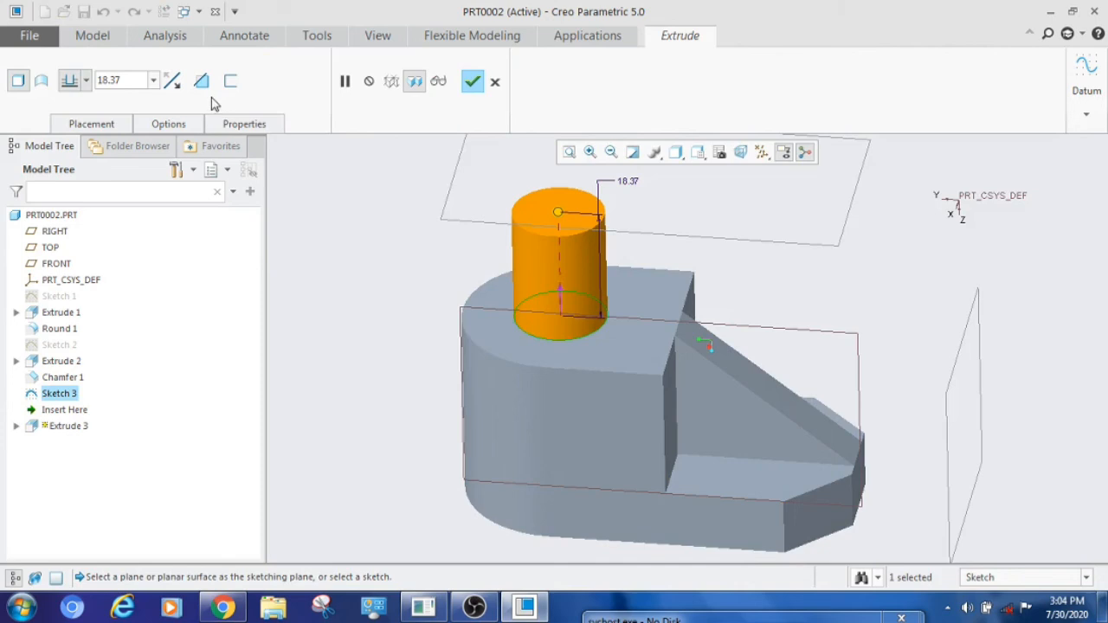
click(171, 81)
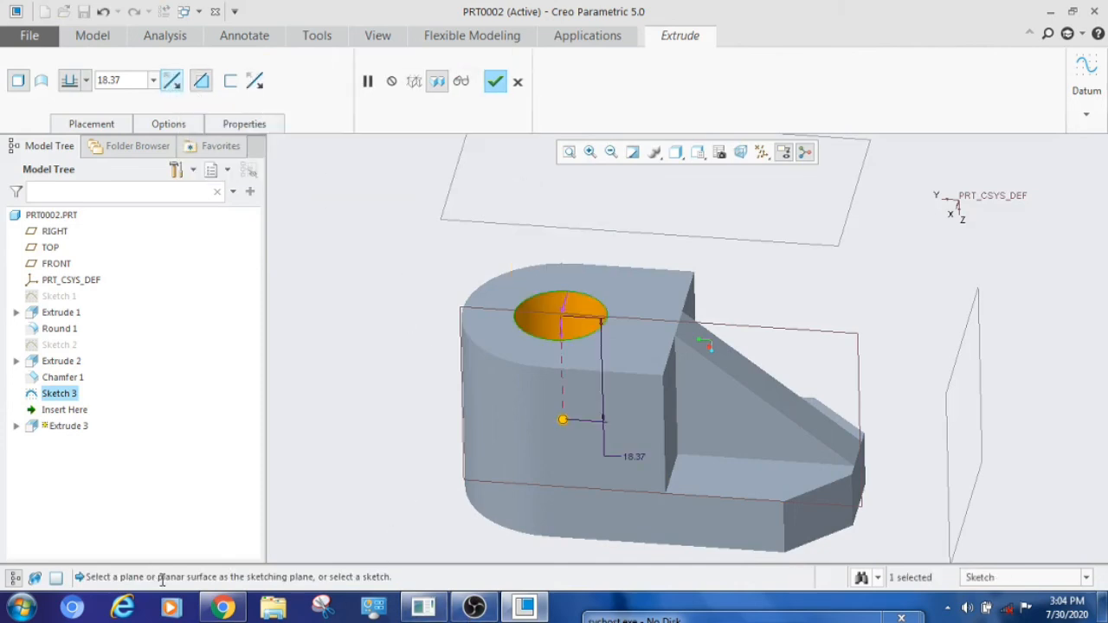
click(222, 608)
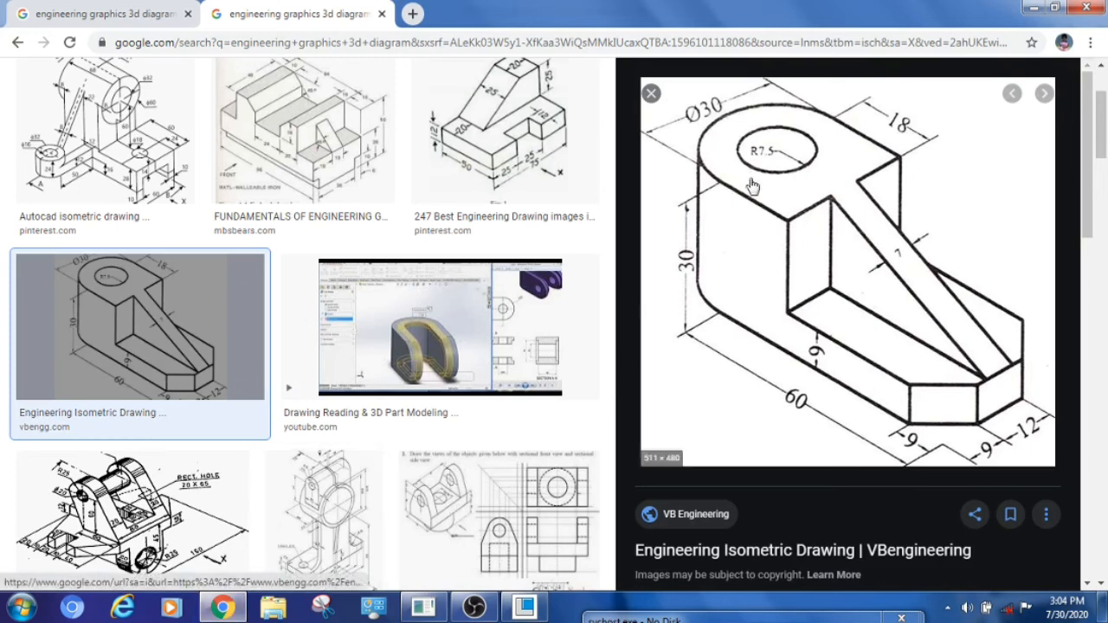
click(525, 607)
double_click(123, 79)
click(86, 81)
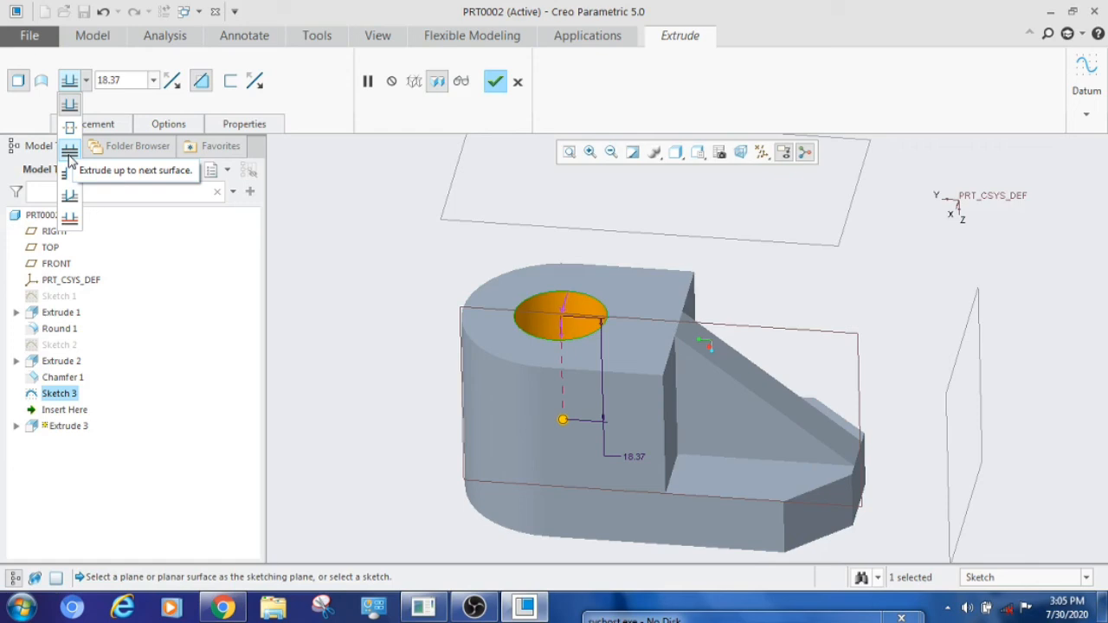
click(69, 153)
click(494, 82)
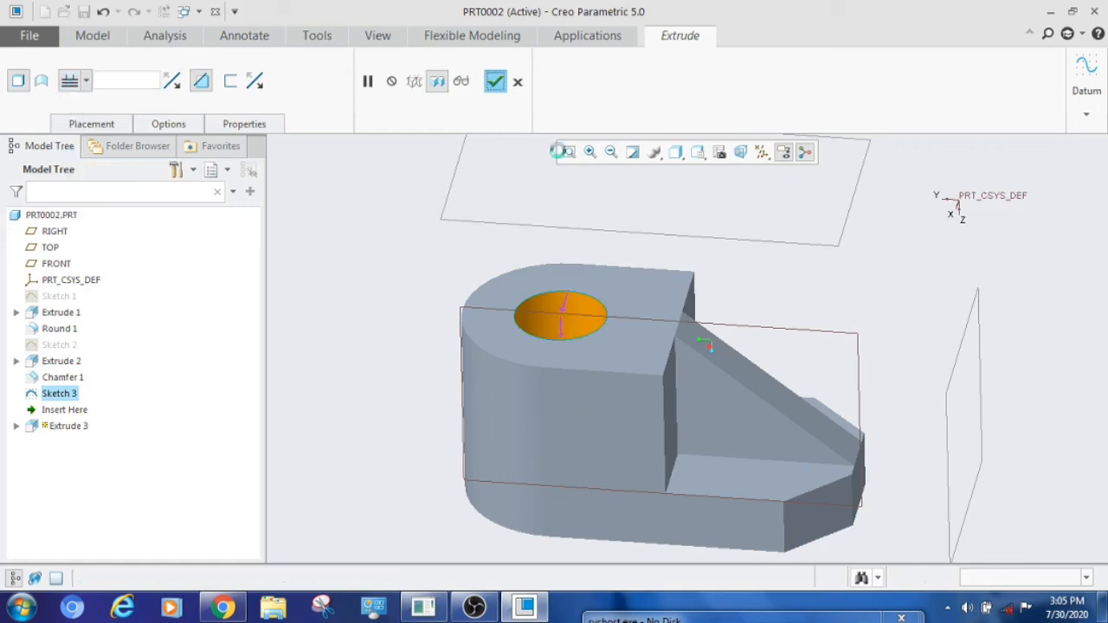
Step: Turn off the display of all datum axes, points, coordinate systems and planes, and deselect the hole cut
middle_drag(739, 282, 587, 422)
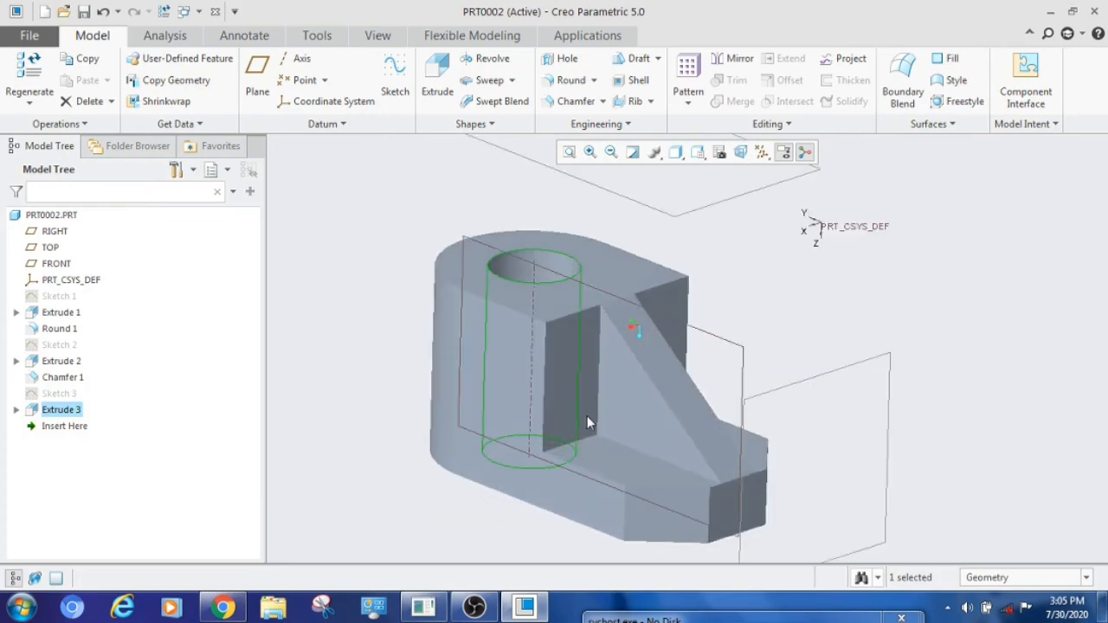
scroll(587, 422, down, 1)
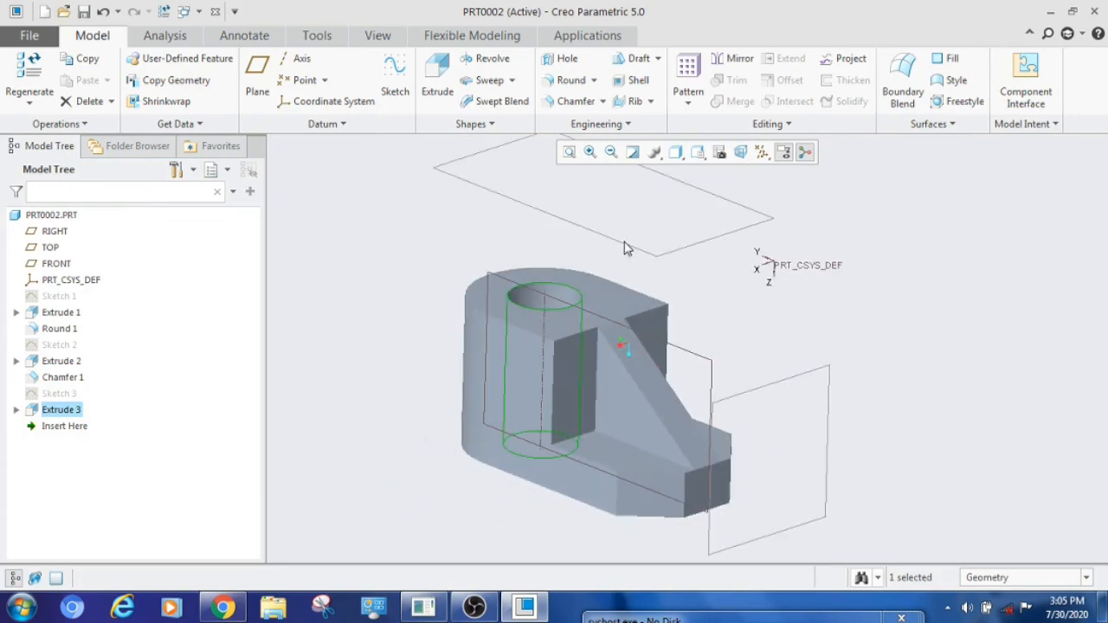
click(784, 154)
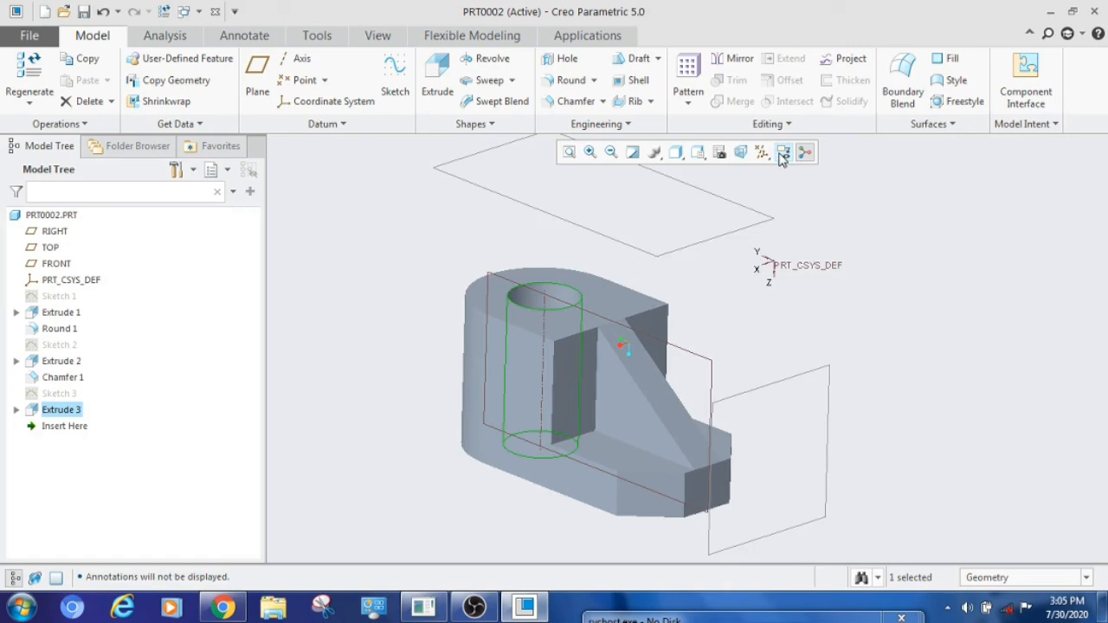
click(784, 155)
click(762, 154)
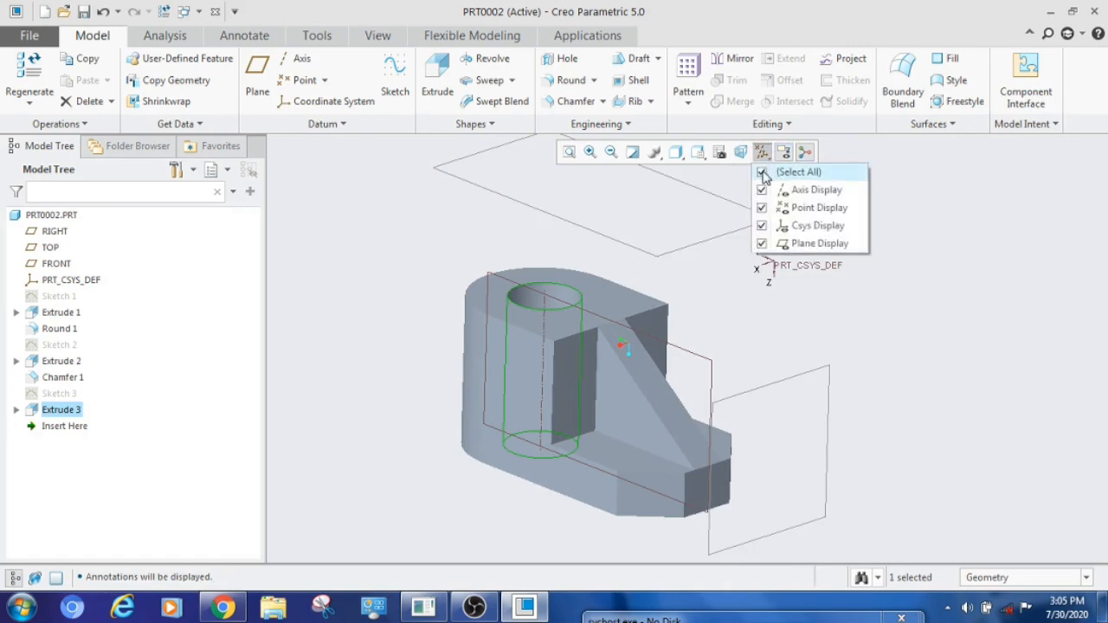
click(764, 176)
middle_drag(761, 346, 769, 458)
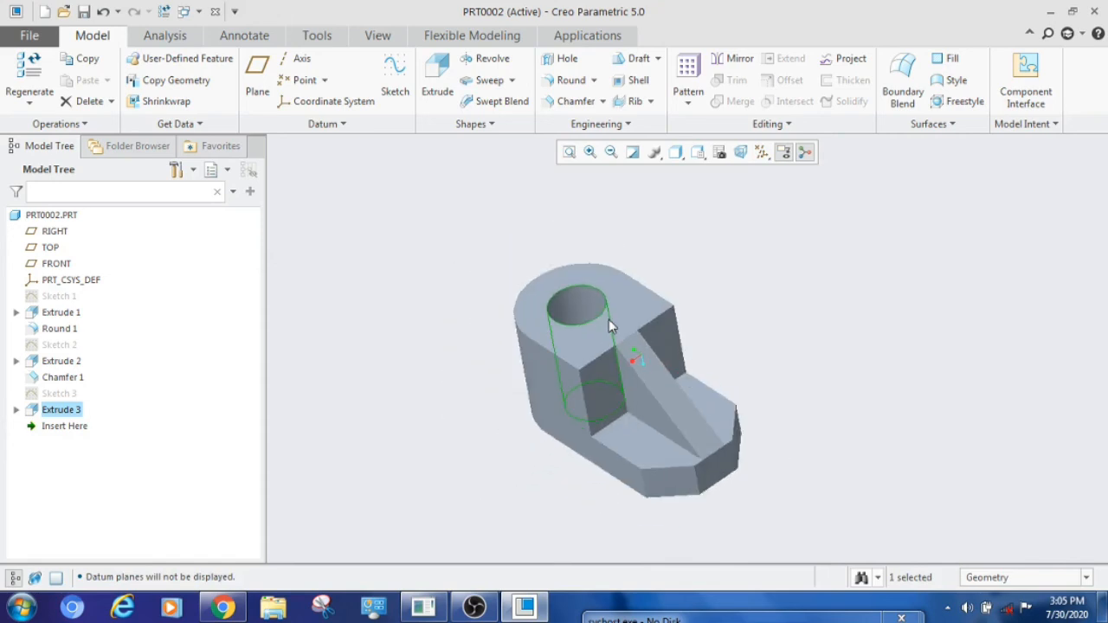
click(810, 327)
middle_drag(740, 491, 724, 511)
scroll(725, 511, up, 2)
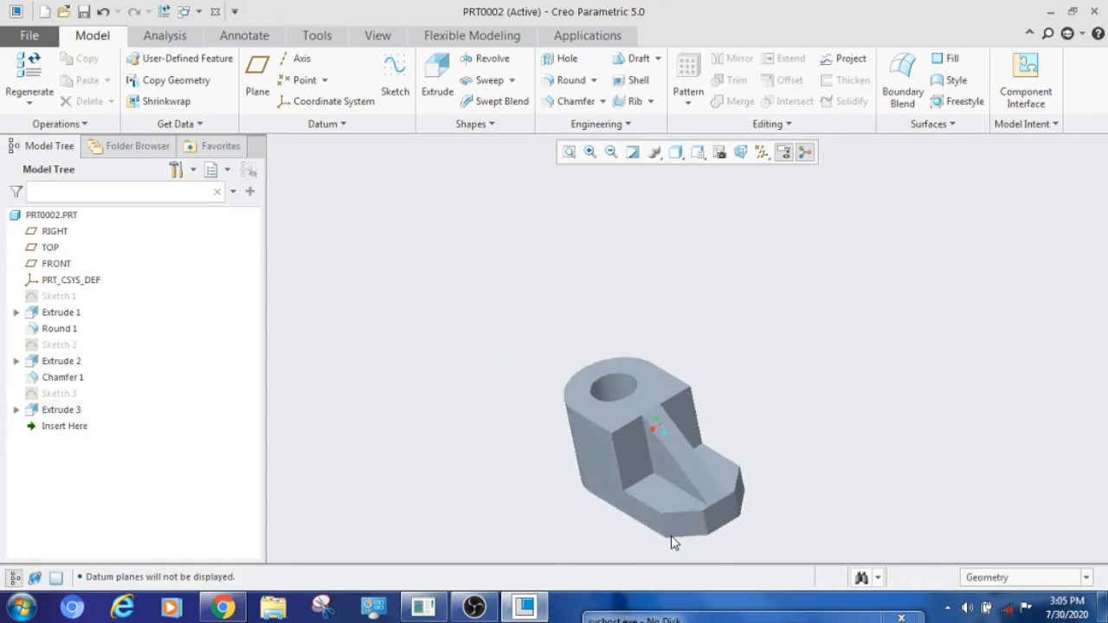
scroll(673, 543, down, 4)
middle_drag(665, 485, 678, 453)
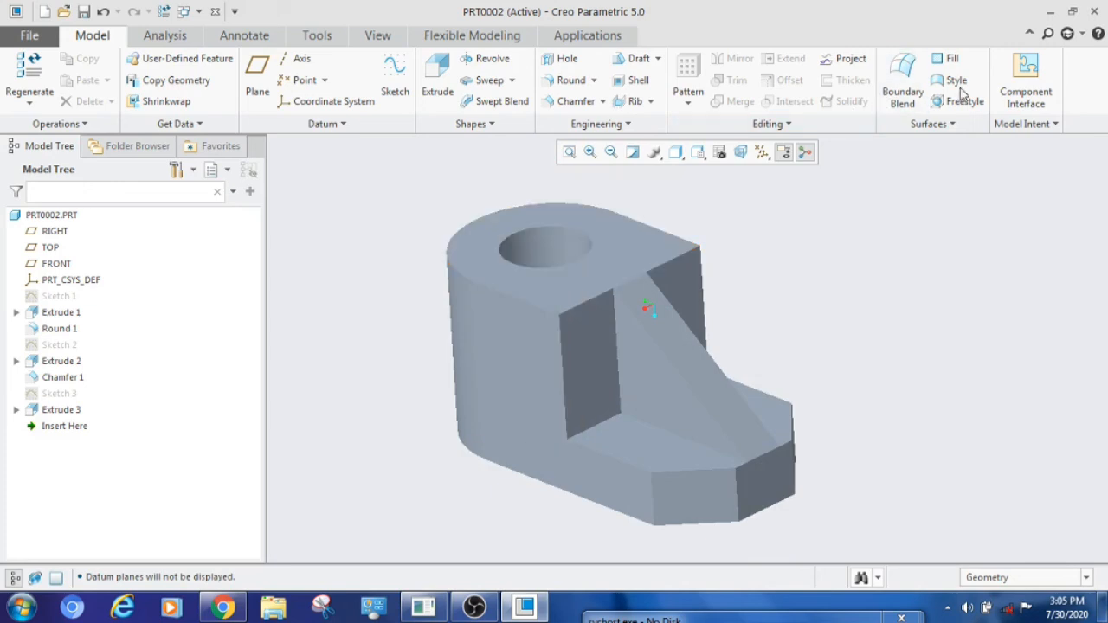
Step: Start saving a copy of the part, with the Desktop as destination folder
click(29, 36)
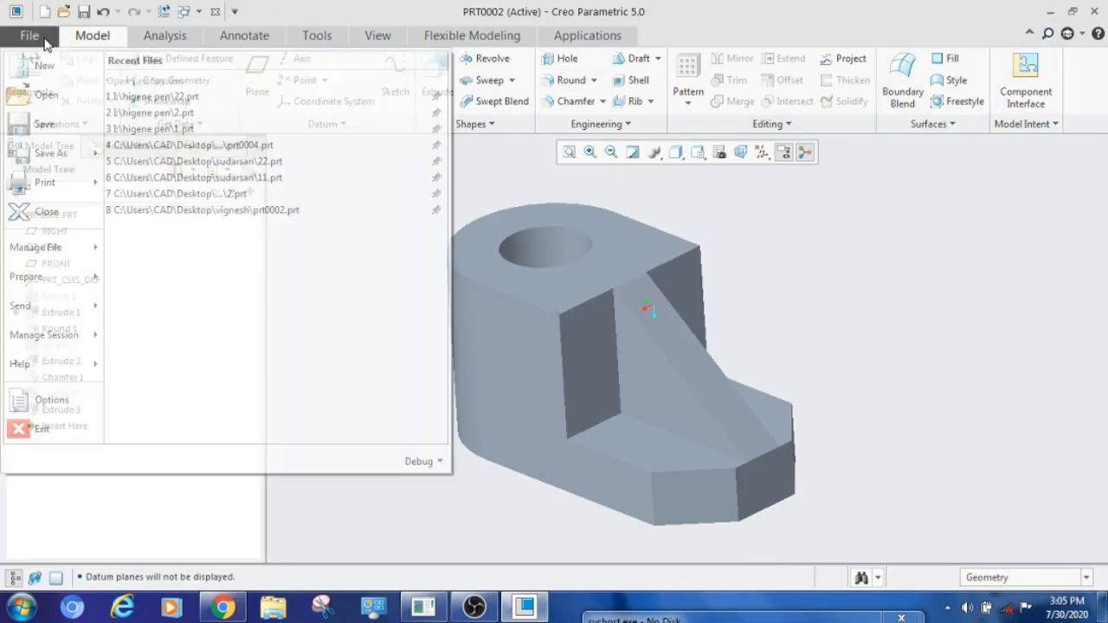
click(51, 156)
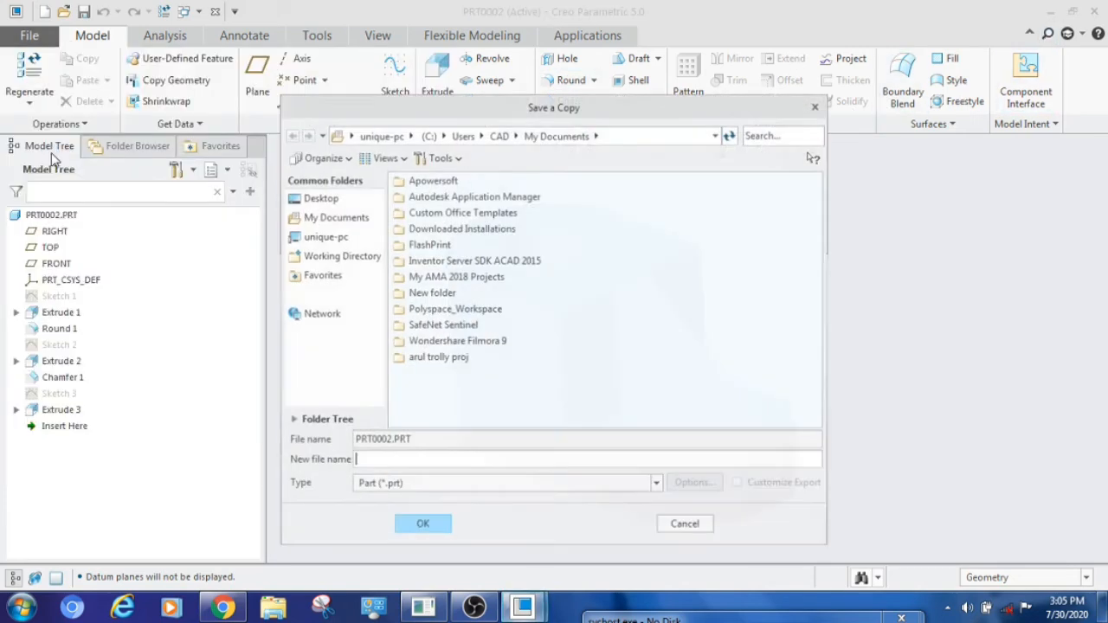
click(322, 196)
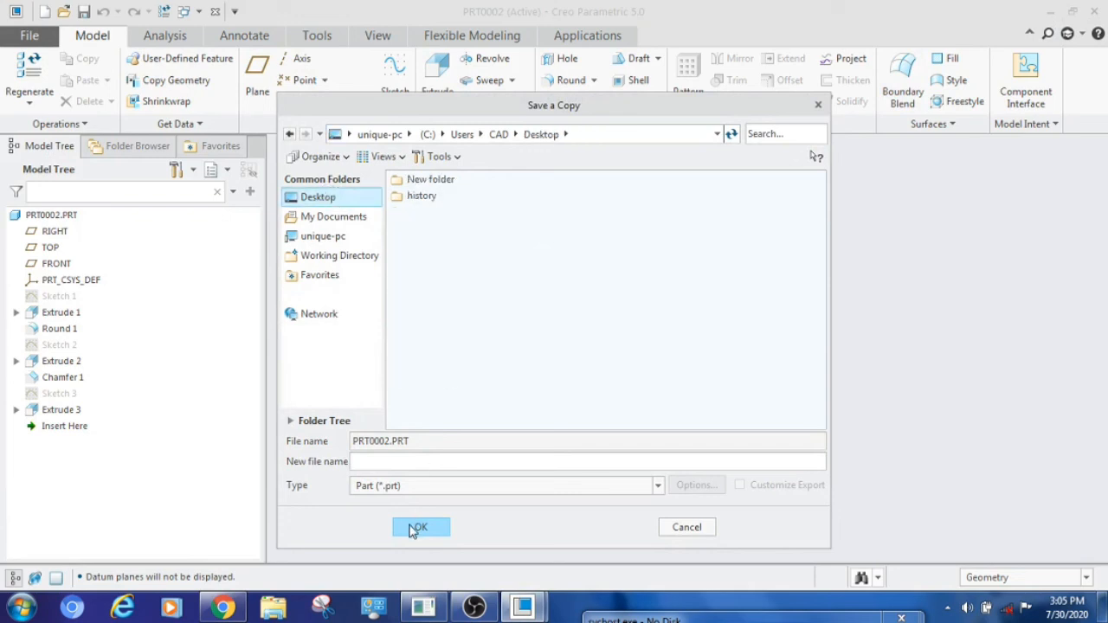
click(374, 461)
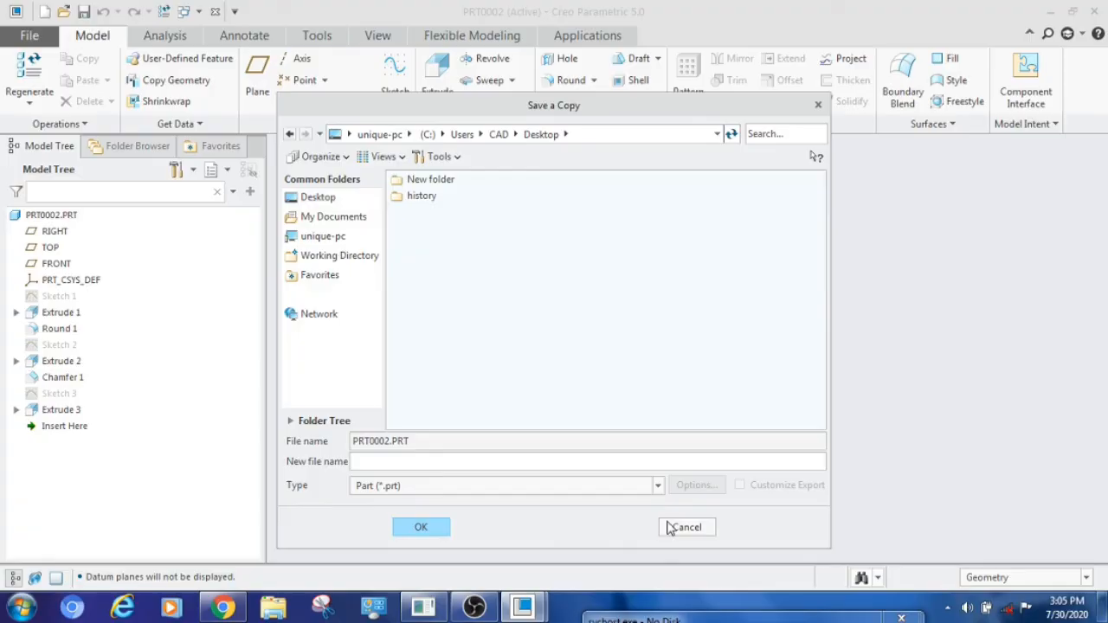